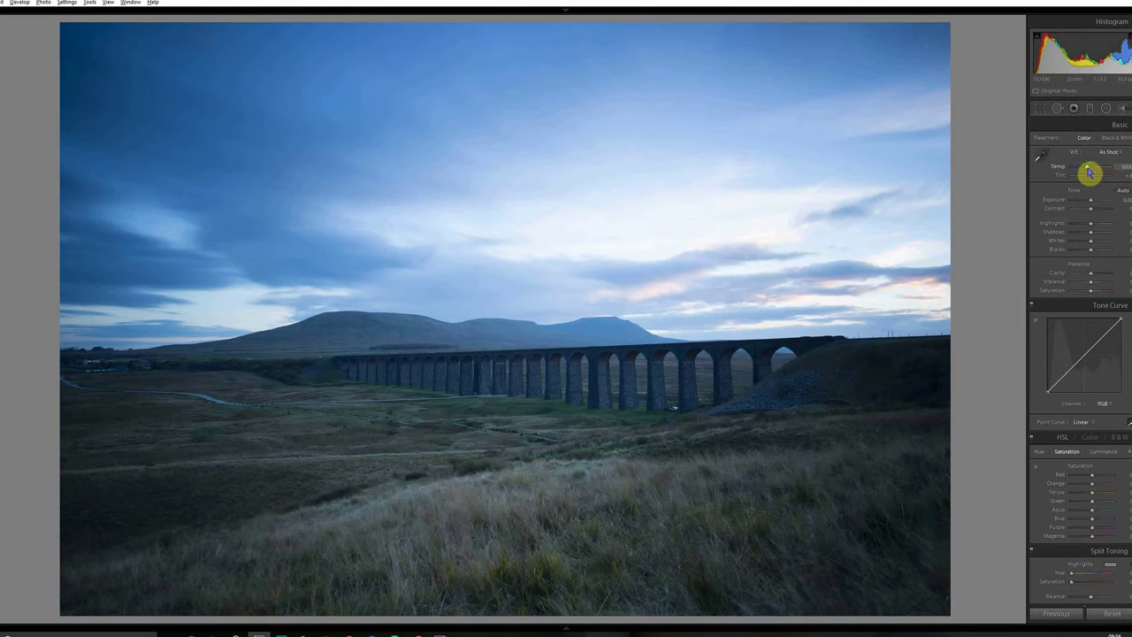
Warm the photo's white balance, sampling the dark clouds at the sky's upper left as the target neutral
left_click_drag(1089, 172, 1101, 172)
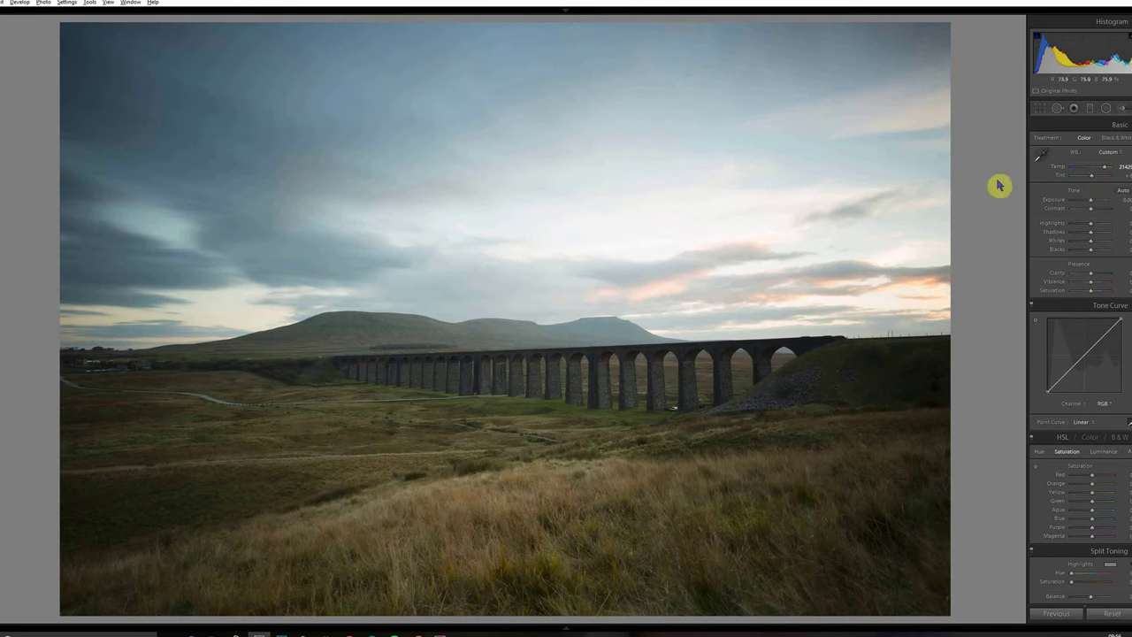
left_click(1043, 158)
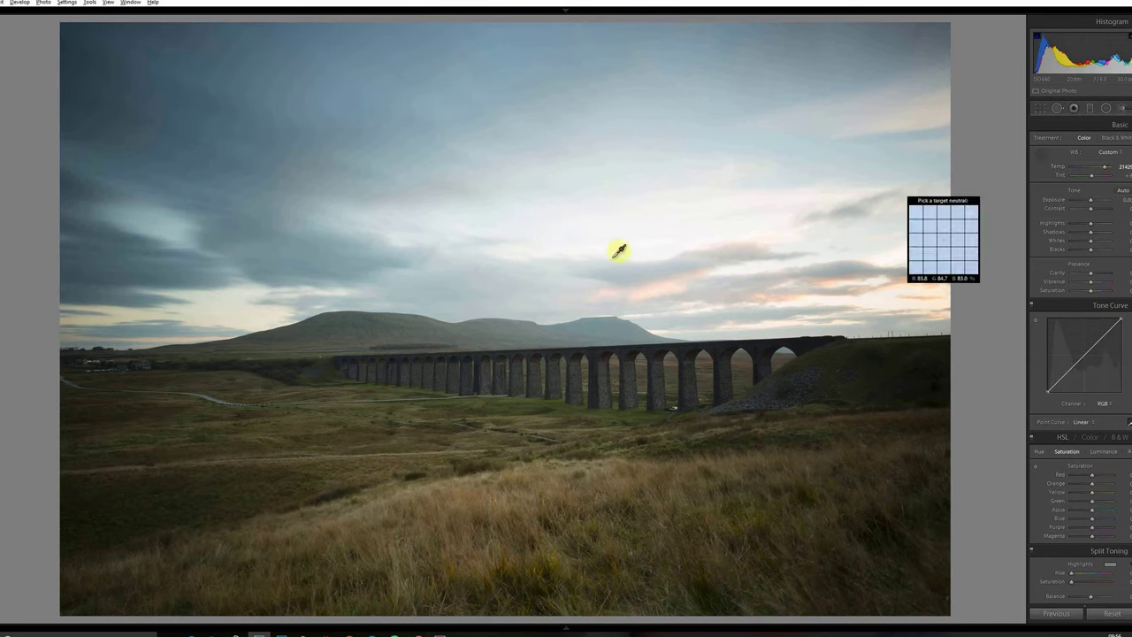
left_click(153, 72)
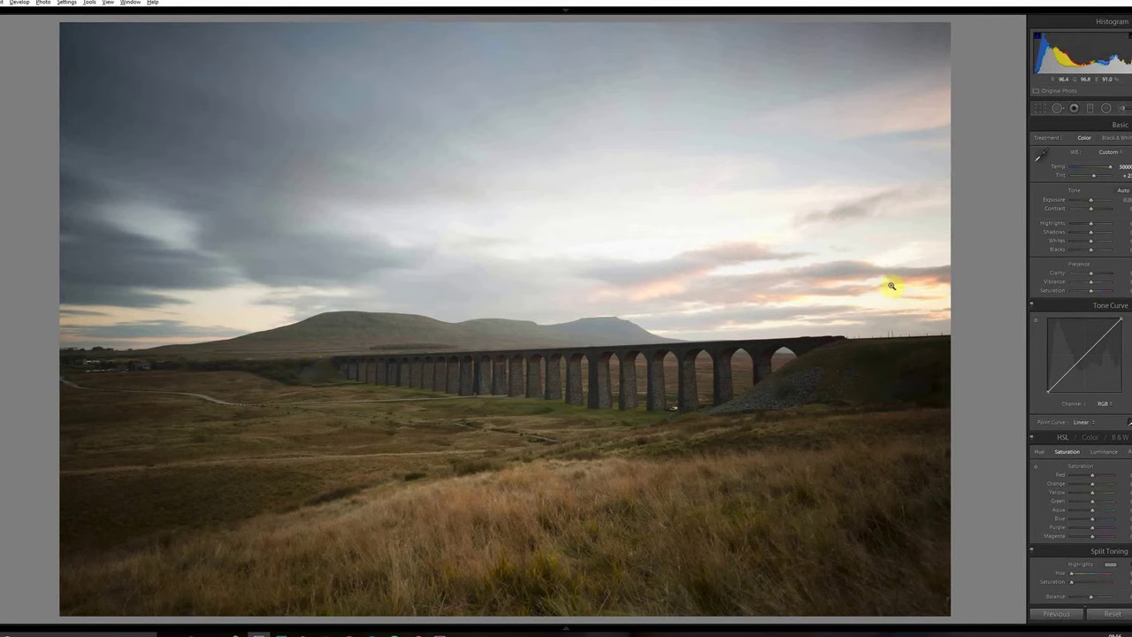
Lower Highlights to recover the sky, raise Shadows strongly, and inspect the viaduct arches up close
left_click(1078, 223)
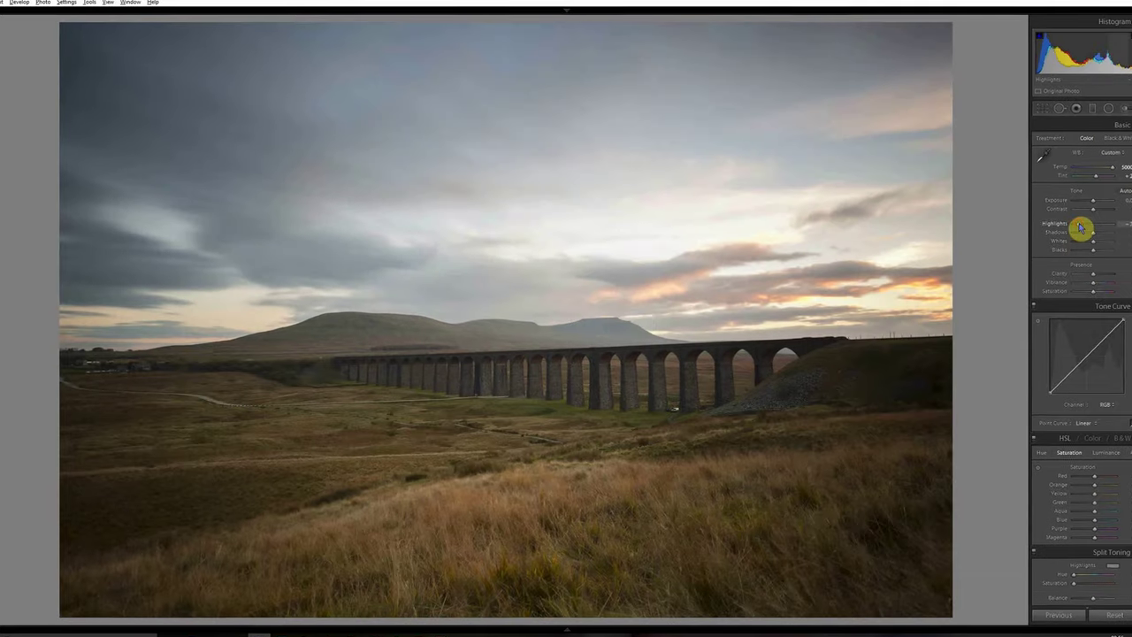
left_click(1108, 233)
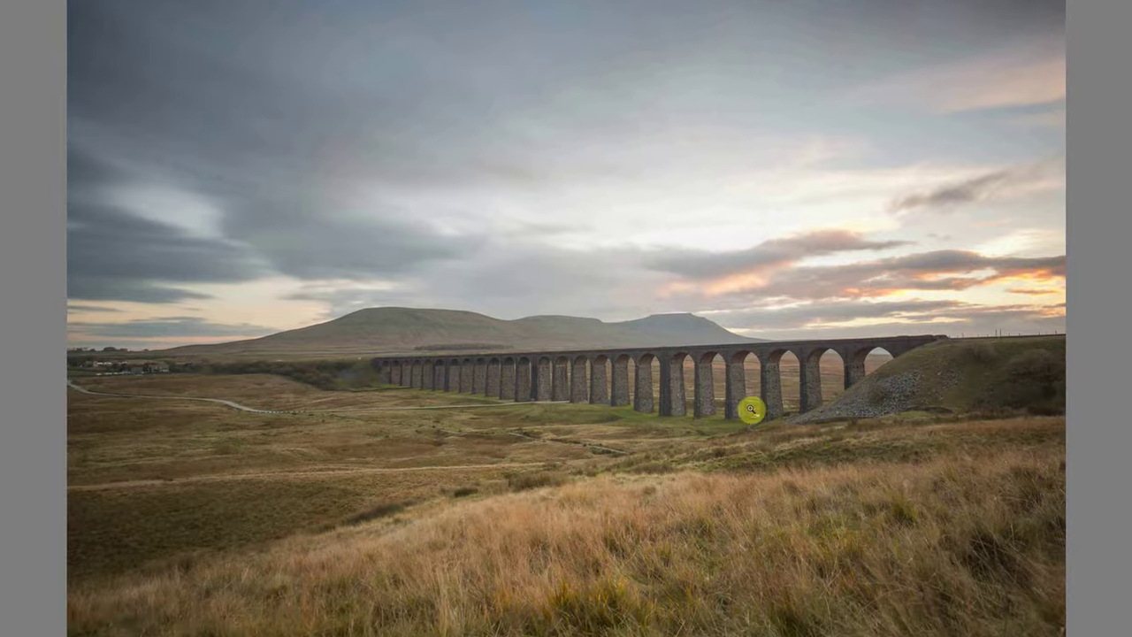
left_click(733, 441)
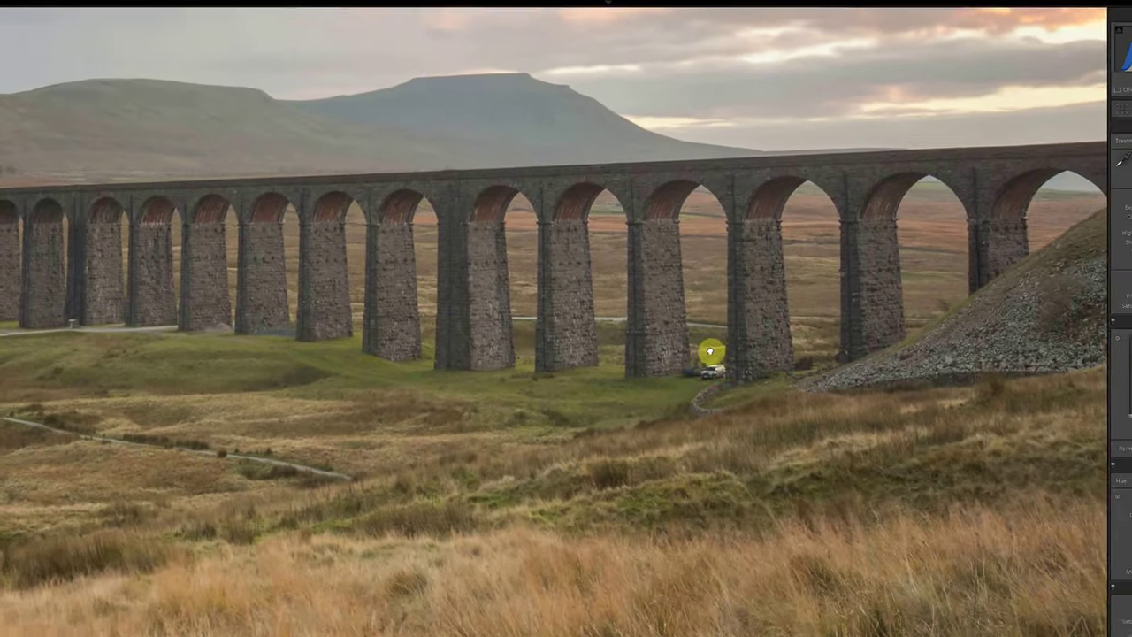
left_click(705, 316)
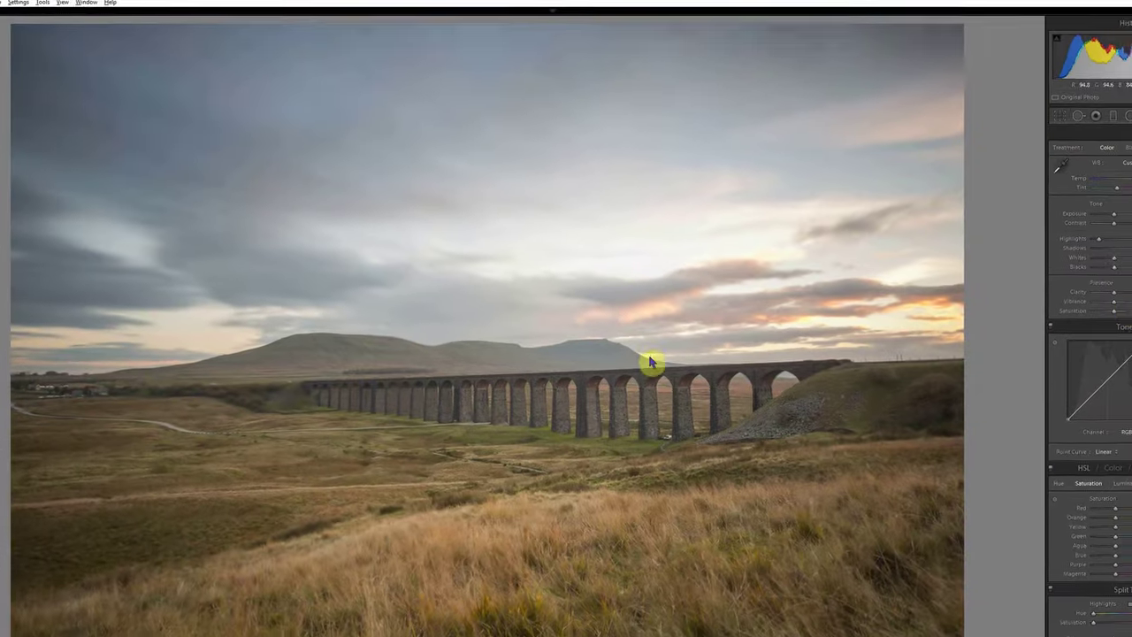
Refine the photo's contrast and detail with moderately higher Clarity, raised Whites and lowered Blacks
left_click(1124, 292)
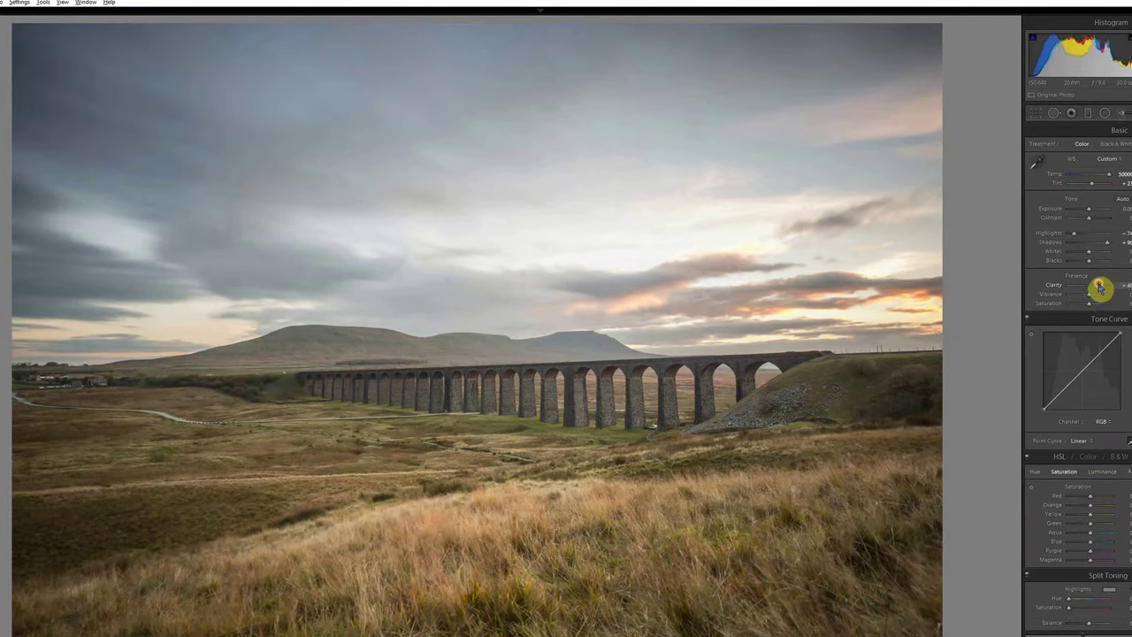
left_click_drag(1099, 287, 1095, 288)
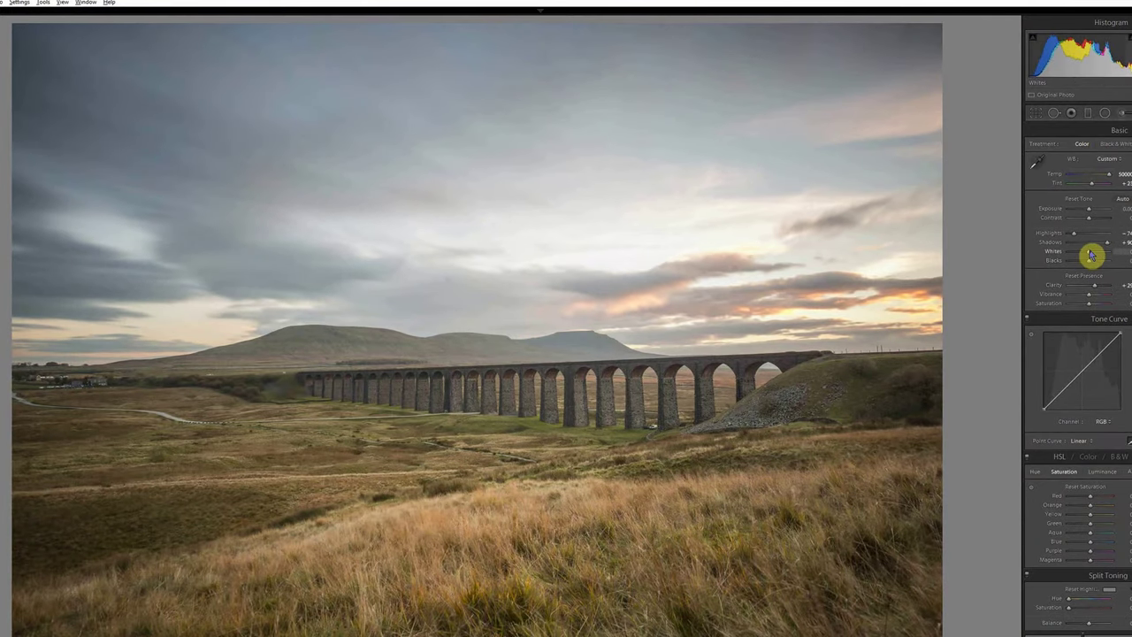
left_click_drag(1091, 255, 1097, 256)
key("alt")
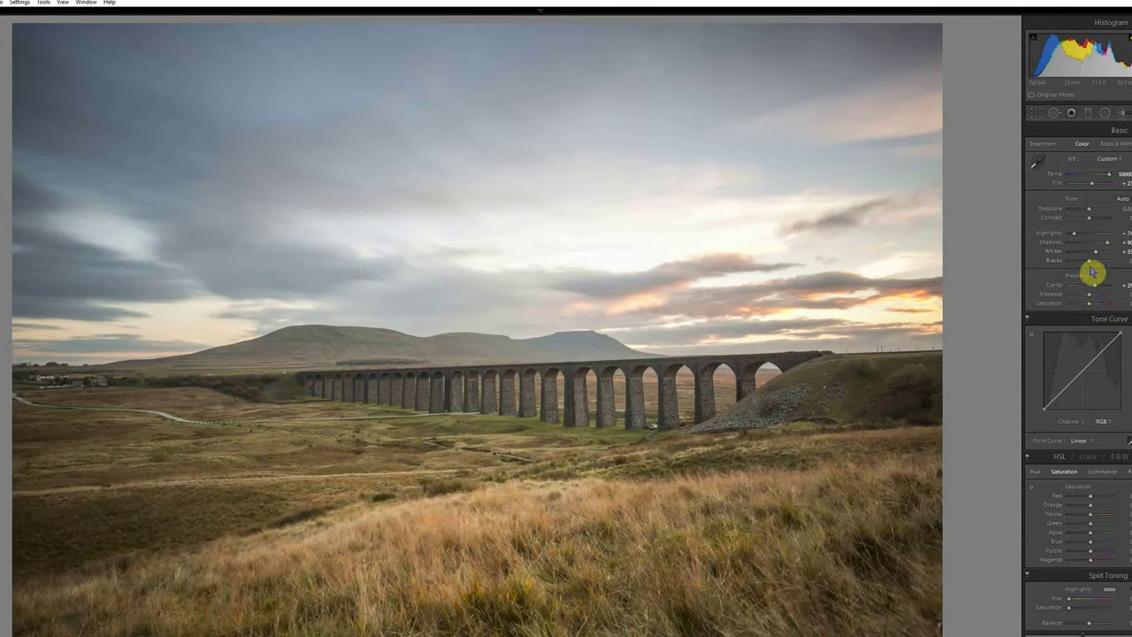
mouse_move(1092, 265)
left_mouse_down()
mouse_move(1079, 267)
mouse_move(1104, 260)
left_mouse_up()
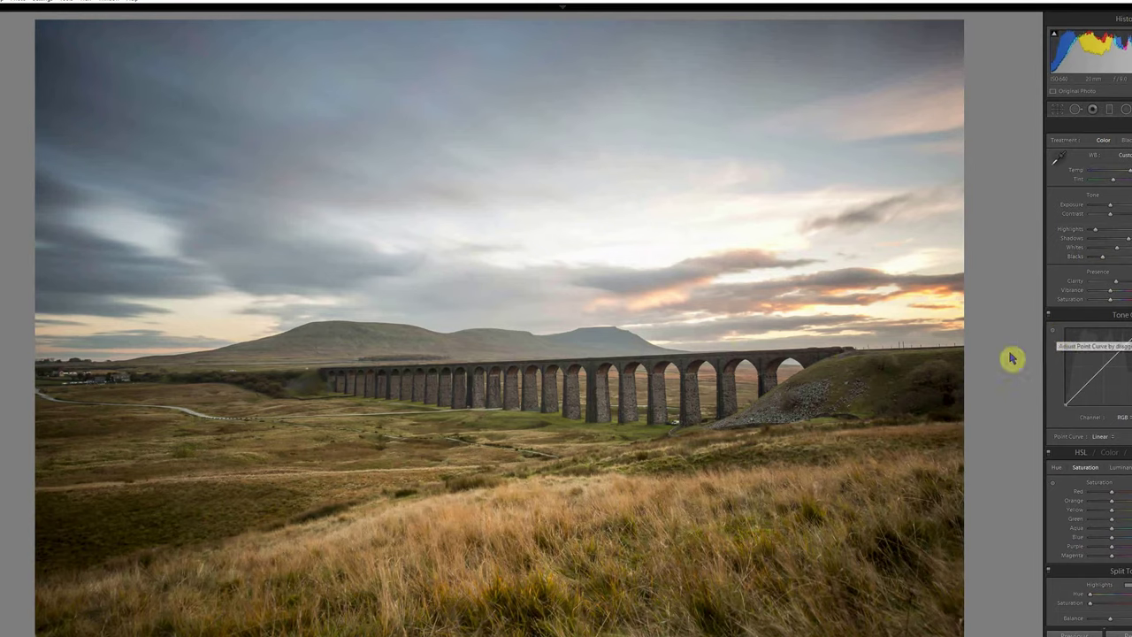
Brighten the highlights on the point curve with targeted adjustment, sampling a bright tone in the photo
left_click(1051, 331)
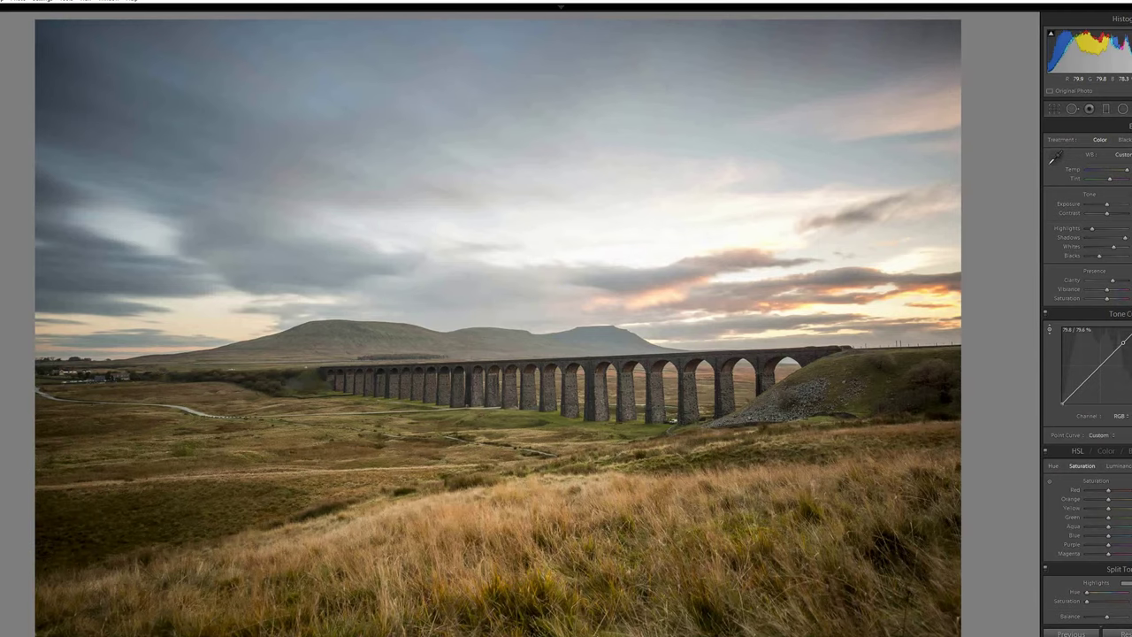
key("Up")
key("Up")
key("Up")
key("Up")
key("Up")
key("Up")
key("Up")
key("Up")
key("Up")
key("Up")
key("Up")
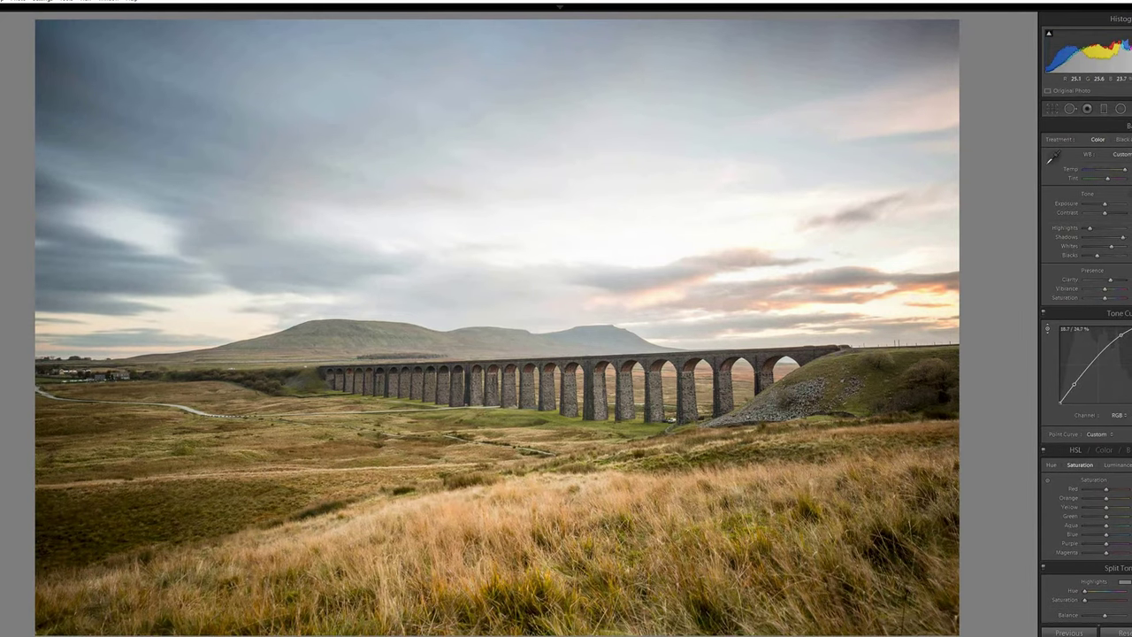
Darken the shadow tones on the point curve with targeted adjustment, giving it a contrasty S-shape
key("Down")
key("Down")
key("Down")
key("Down")
key("Down")
key("Down")
key("Down")
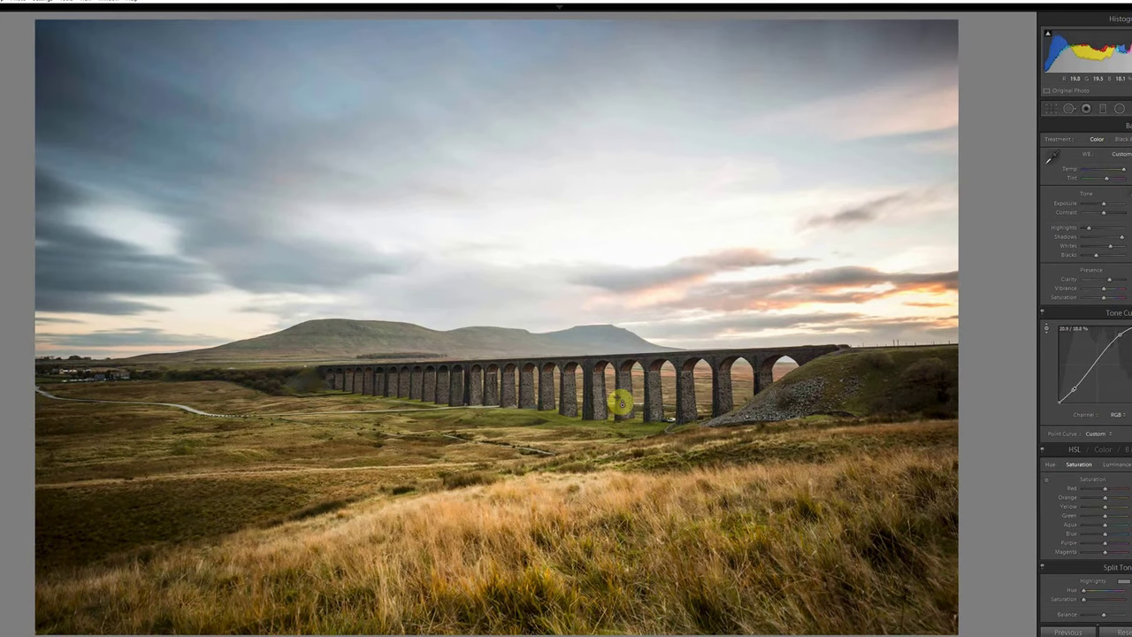
Straighten the photo with the crop tool, fine-tune the rotation against the viaduct and apply the crop
left_click(1052, 111)
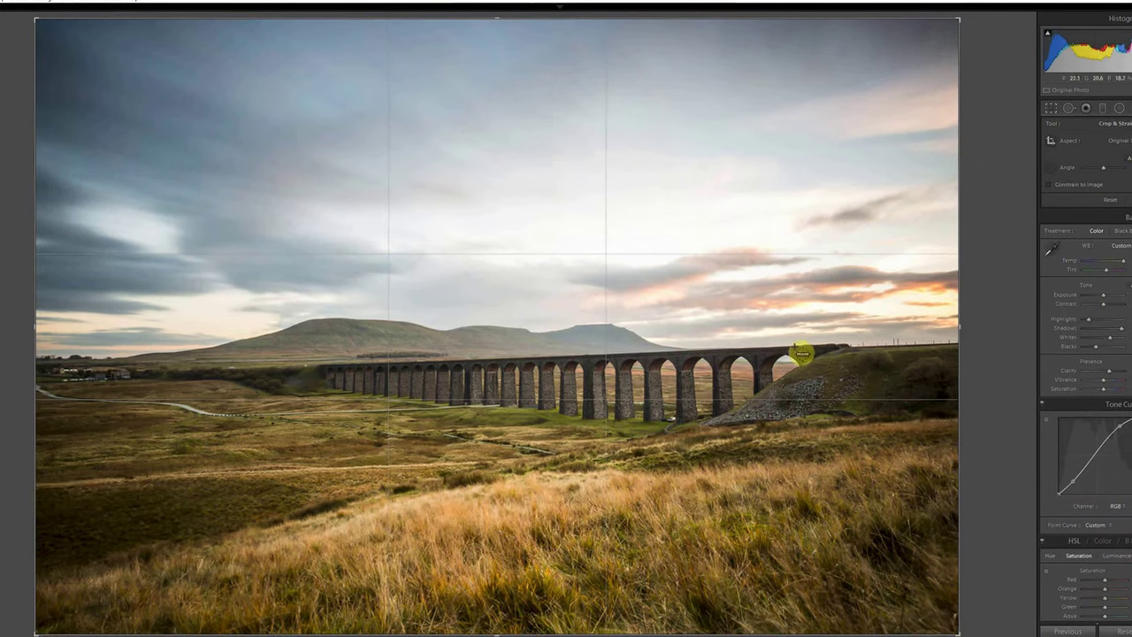
left_click_drag(794, 345, 249, 361)
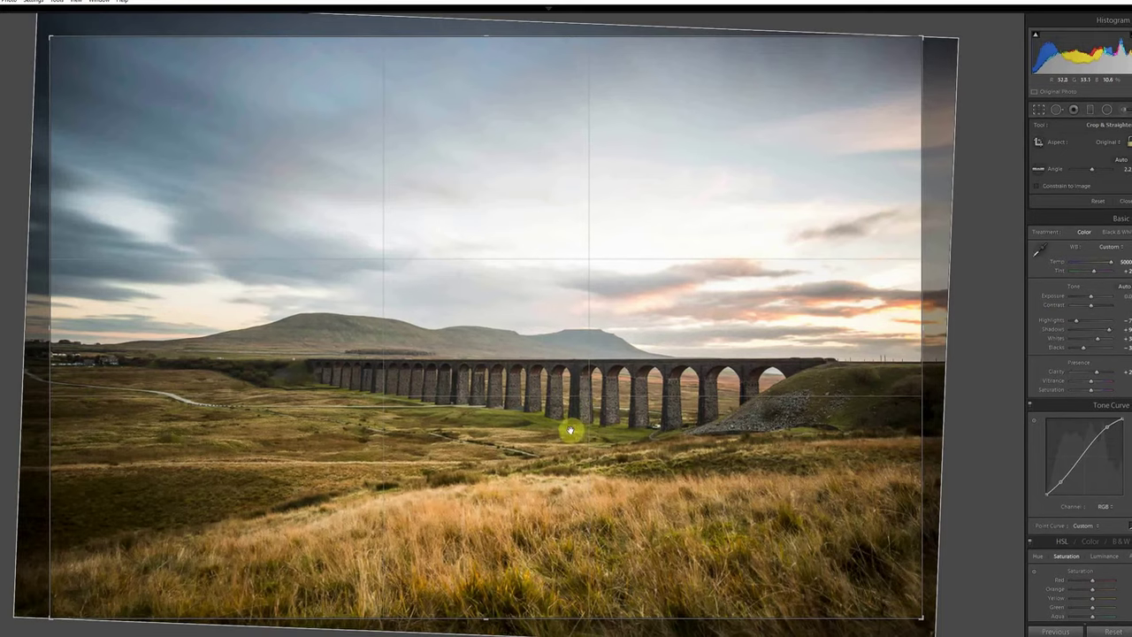
left_click_drag(979, 324, 981, 293)
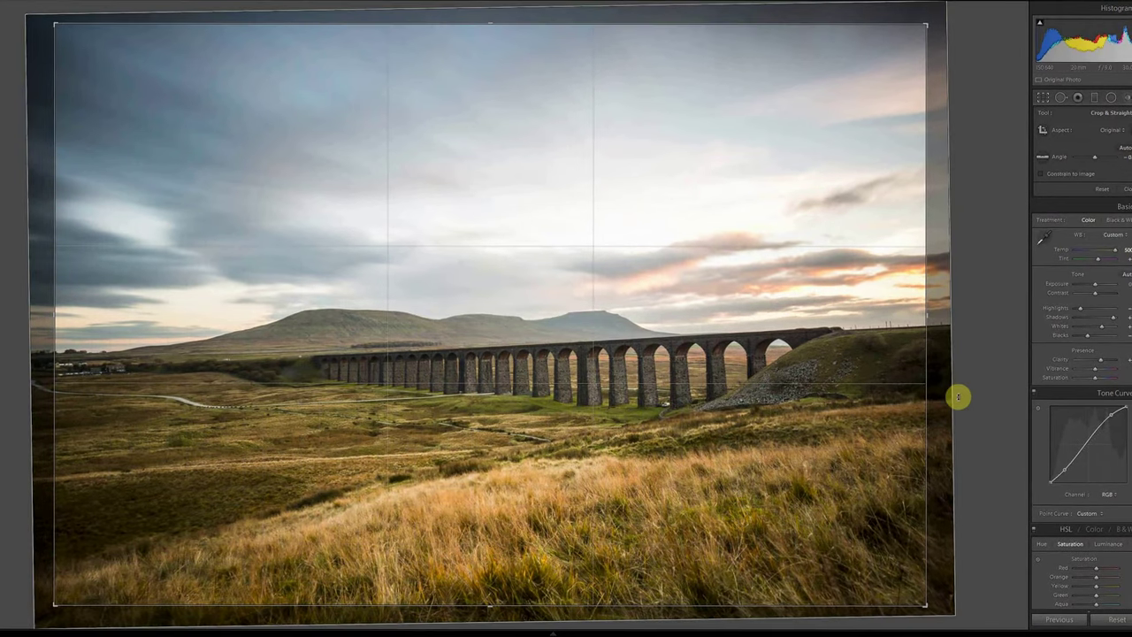
left_click_drag(988, 391, 993, 397)
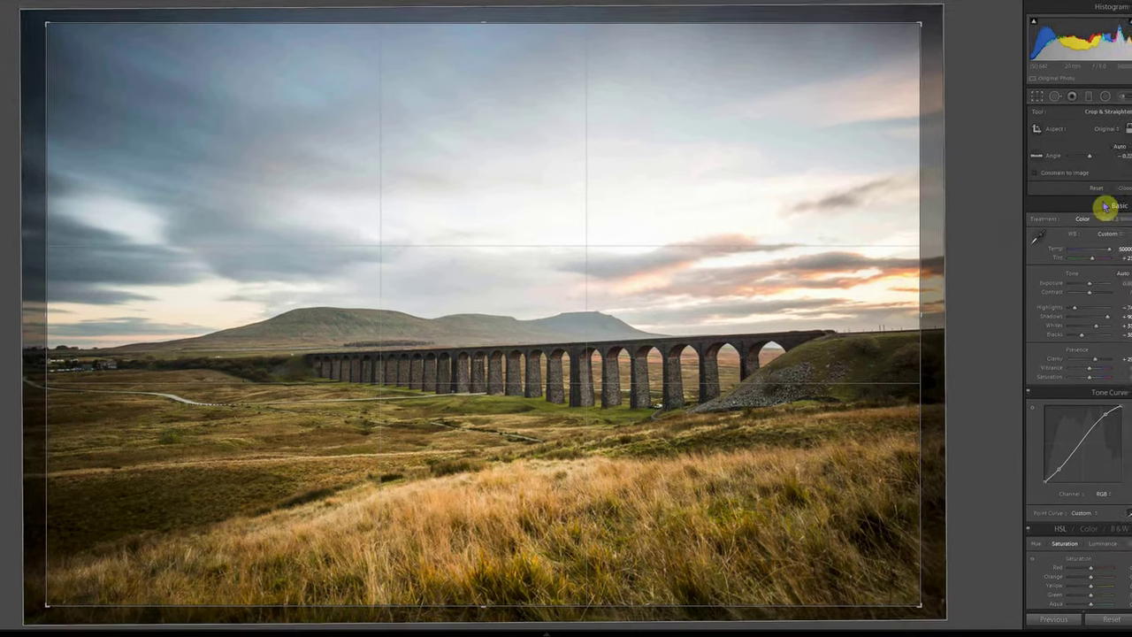
key("Return")
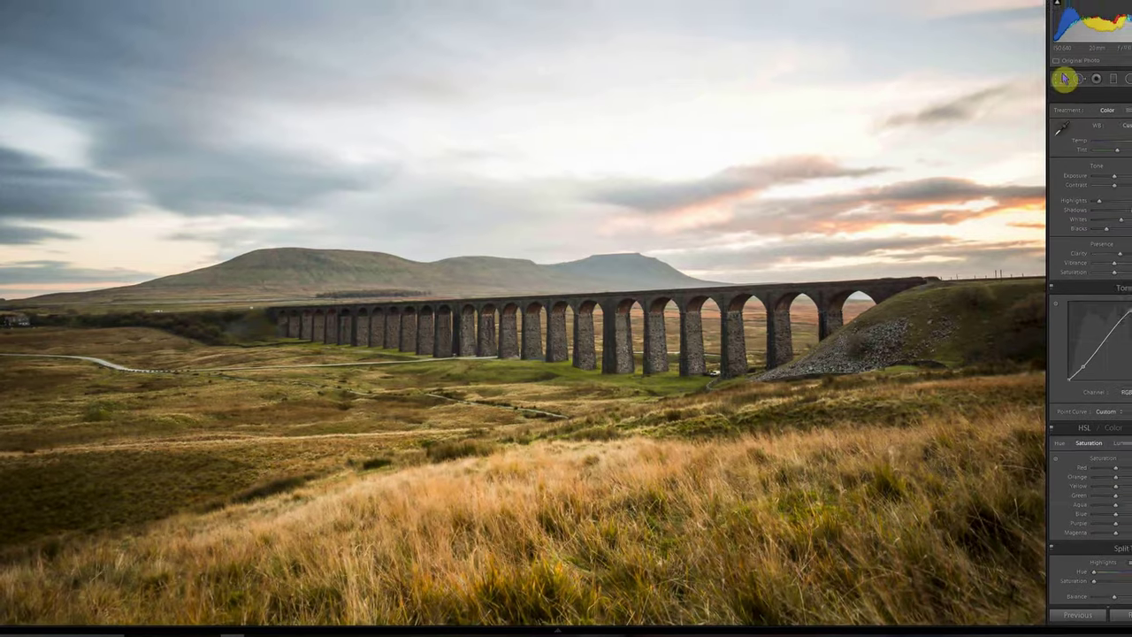
Reopen the crop, widen its right edge, rotate the photo slightly to level the viaduct and apply it
left_click(1057, 102)
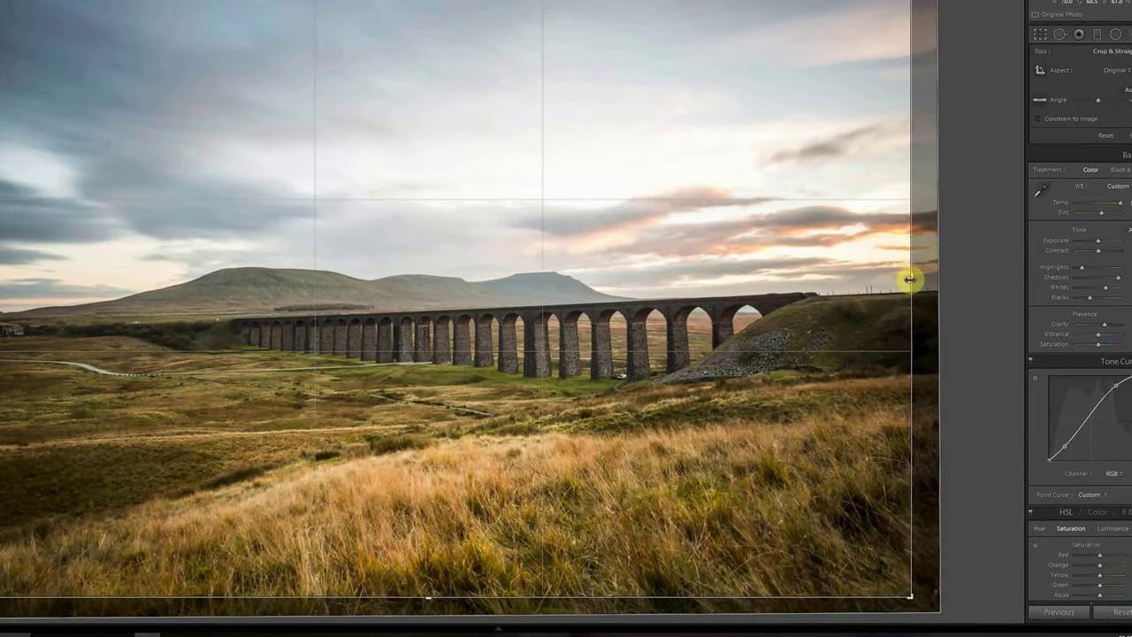
left_click_drag(1014, 267, 1028, 276)
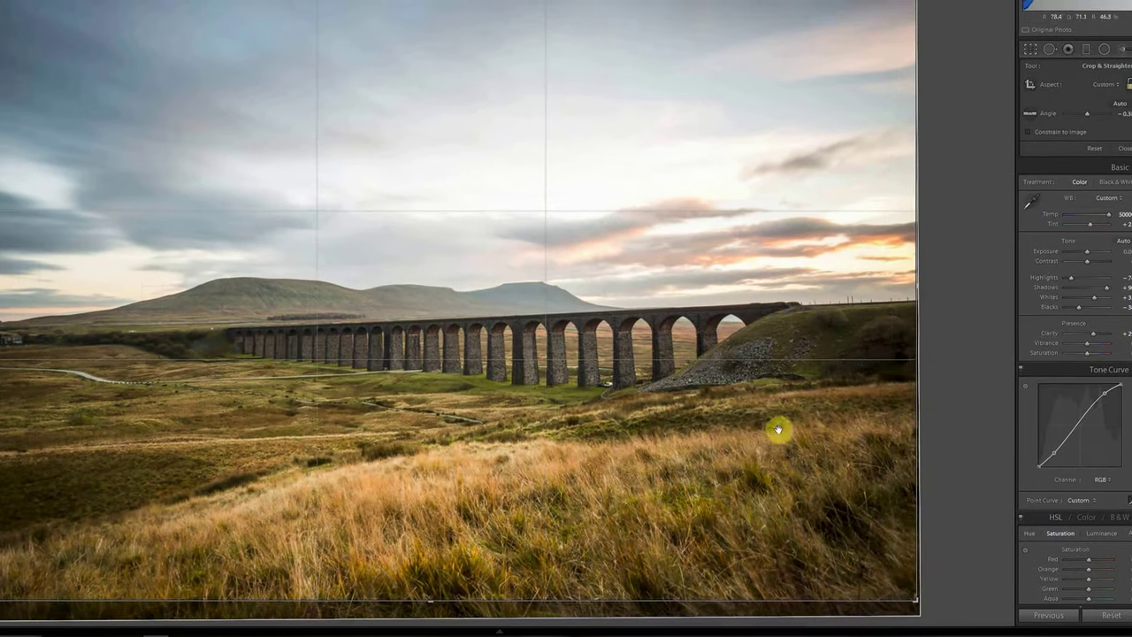
mouse_move(980, 369)
left_mouse_down()
mouse_move(988, 392)
mouse_move(960, 371)
left_mouse_up()
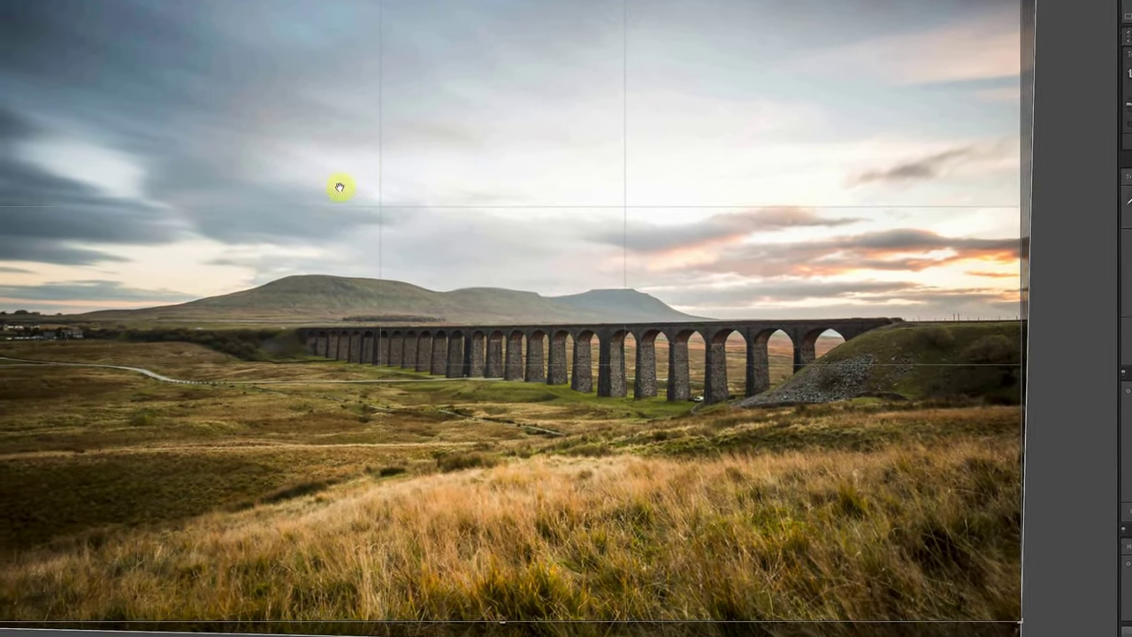
key("Return")
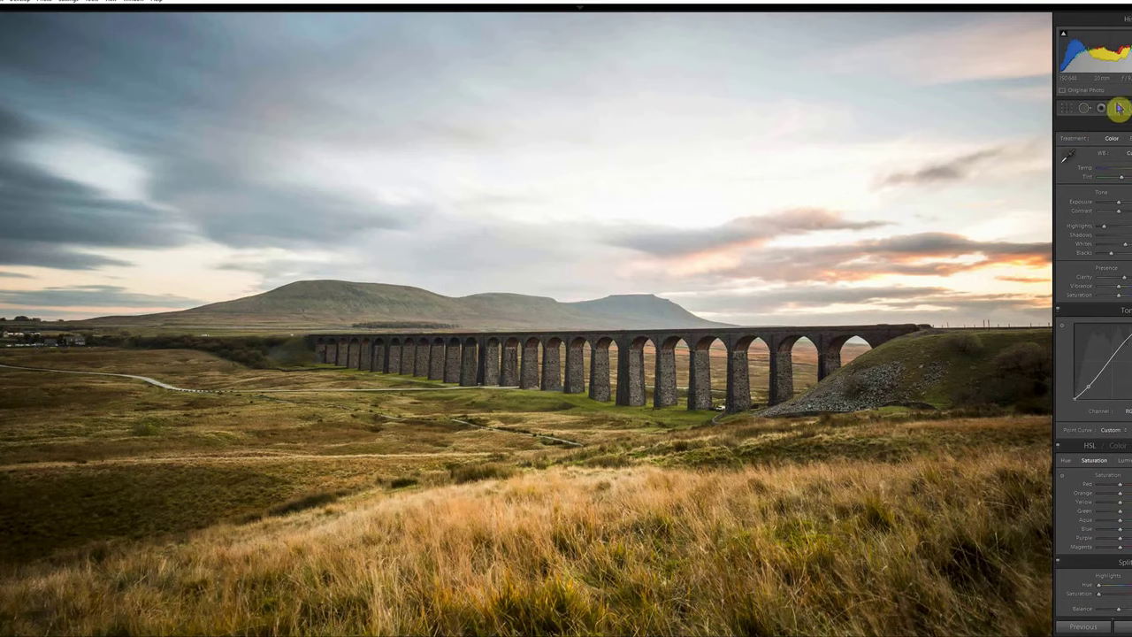
Place a graduated filter over the sky, fading from mid-sky to just below the viaduct, and lower its Exposure
key("m")
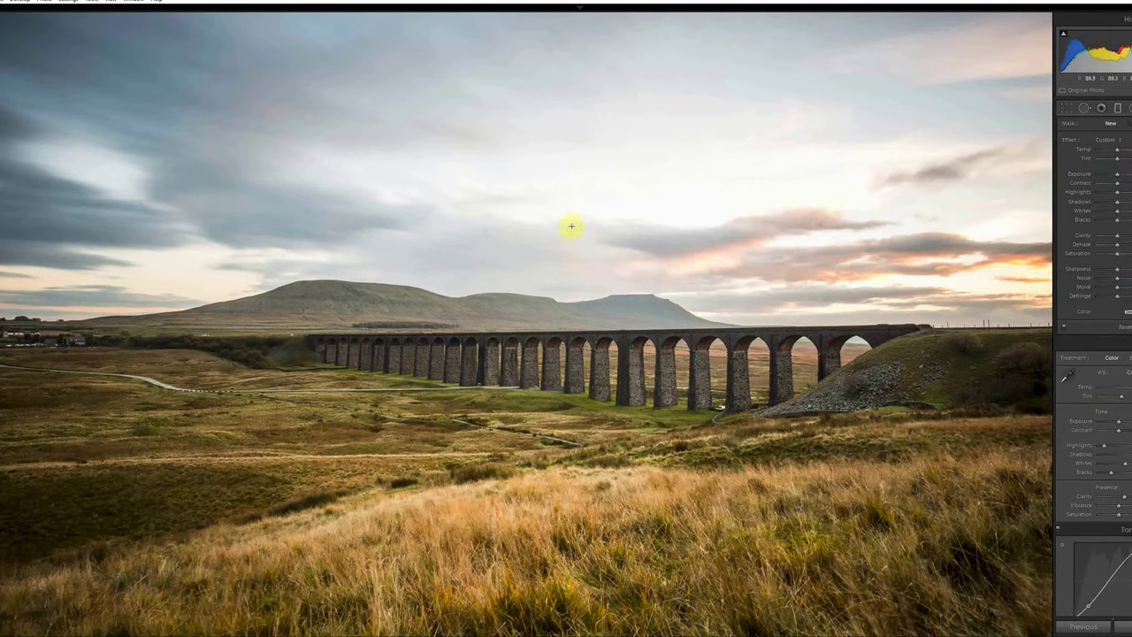
left_click_drag(572, 226, 571, 377)
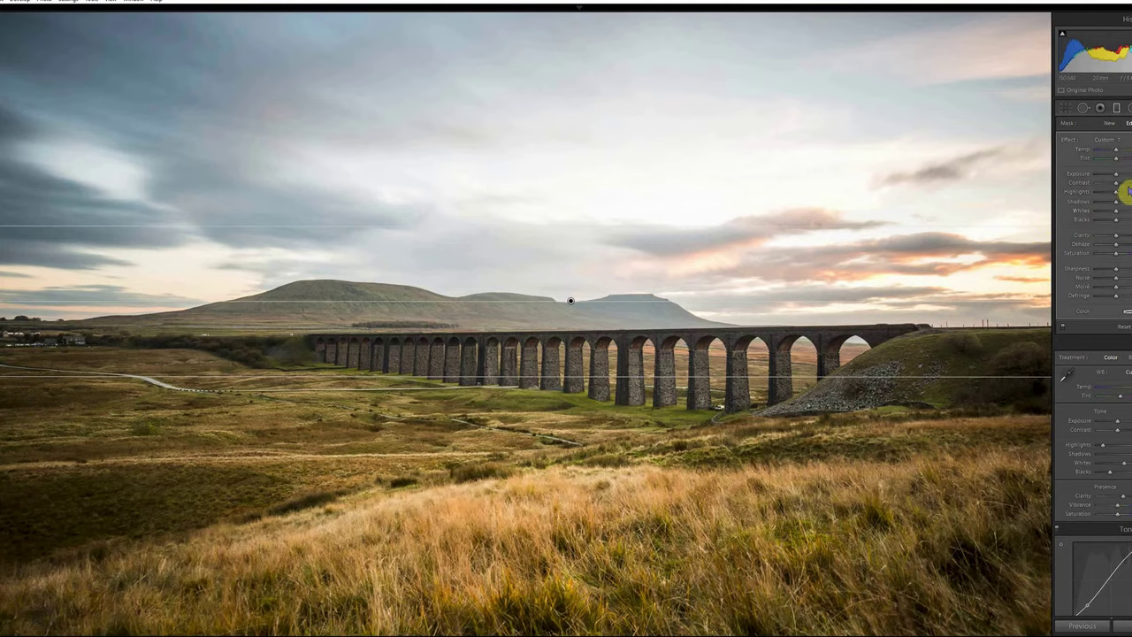
left_click_drag(1118, 175, 1115, 176)
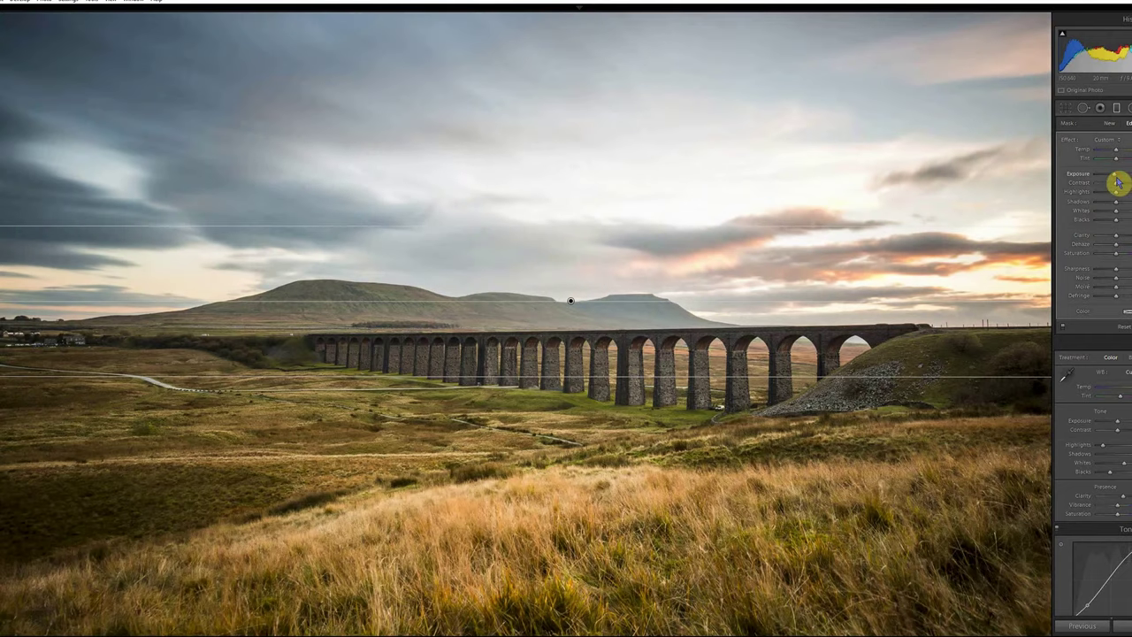
left_click_drag(1116, 181, 1109, 176)
Raise the sky filter's Clarity, Saturation and Temp for a more dramatic, warmer sunset, and finish the filter
left_click_drag(1126, 237, 1127, 239)
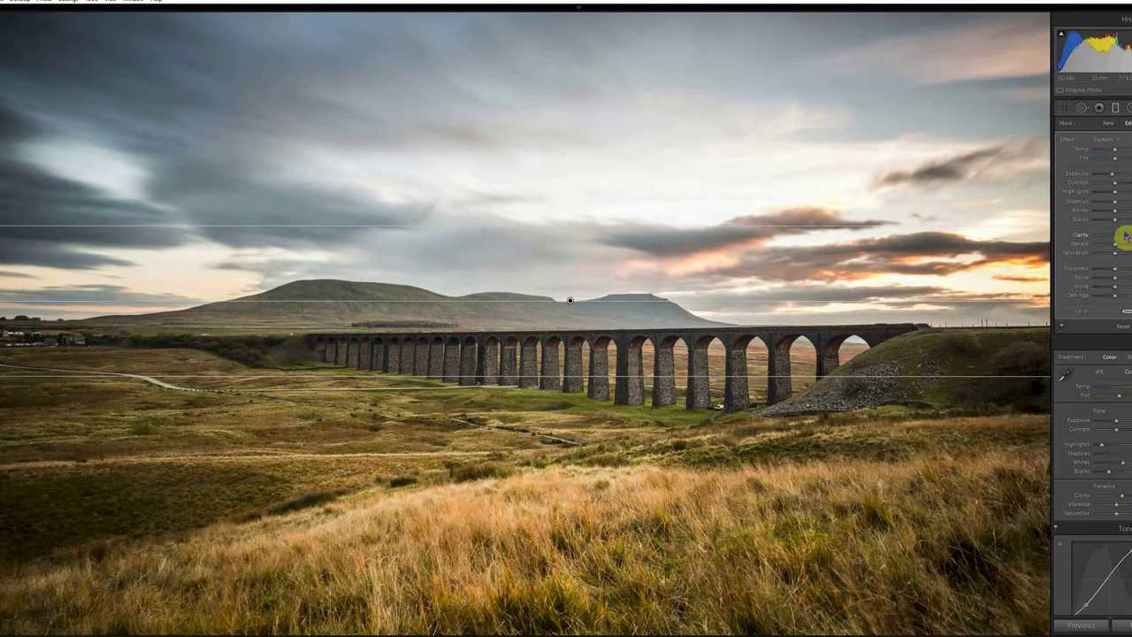
left_click_drag(1116, 253, 1123, 254)
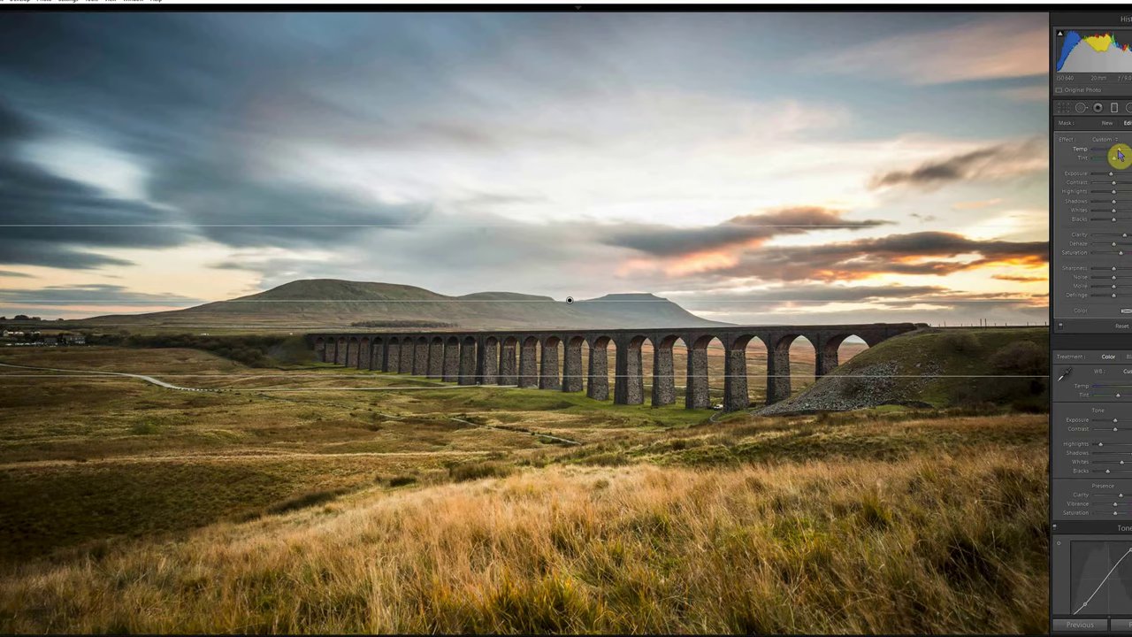
mouse_move(1120, 156)
left_mouse_down()
mouse_move(1066, 174)
mouse_move(1131, 159)
mouse_move(1061, 168)
mouse_move(1120, 155)
left_mouse_up()
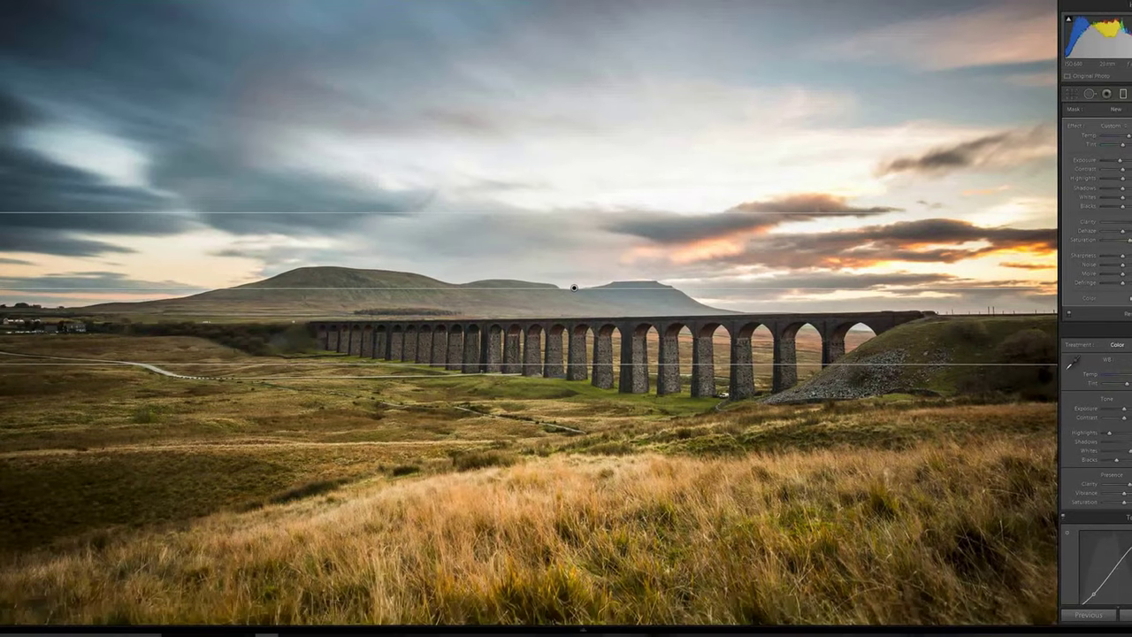
left_click(1042, 632)
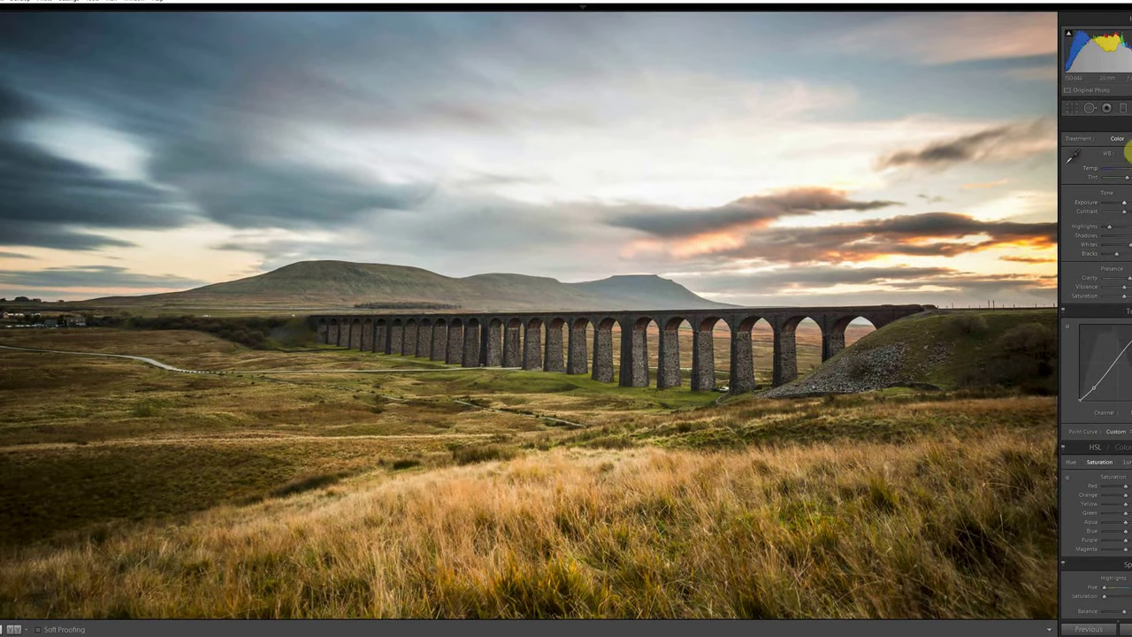
left_click(1121, 108)
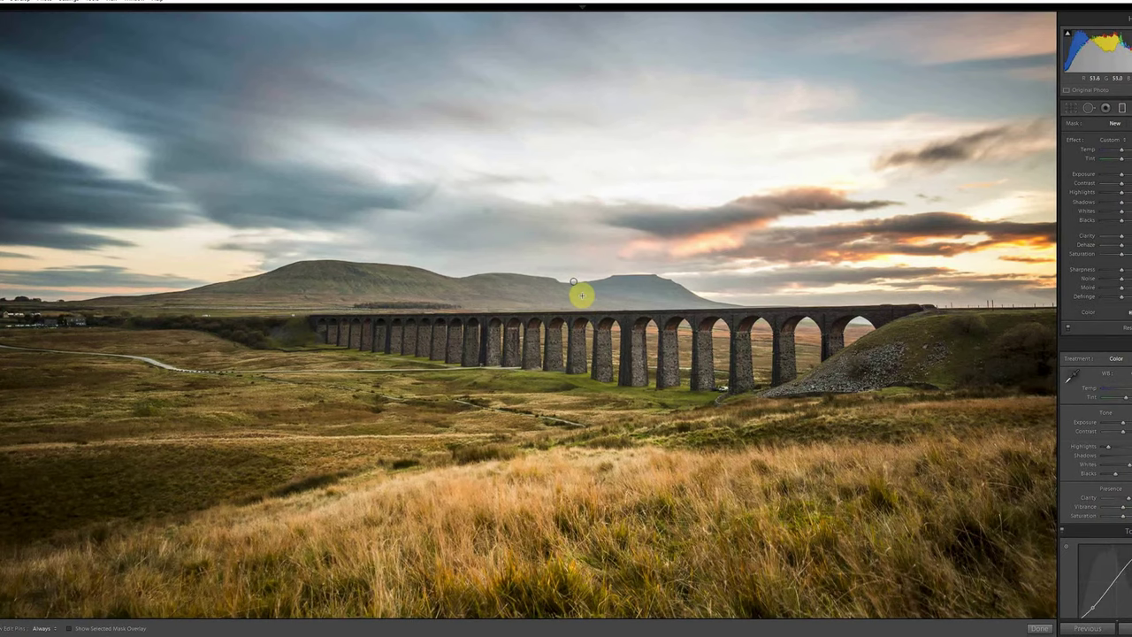
left_click_drag(583, 288, 583, 382)
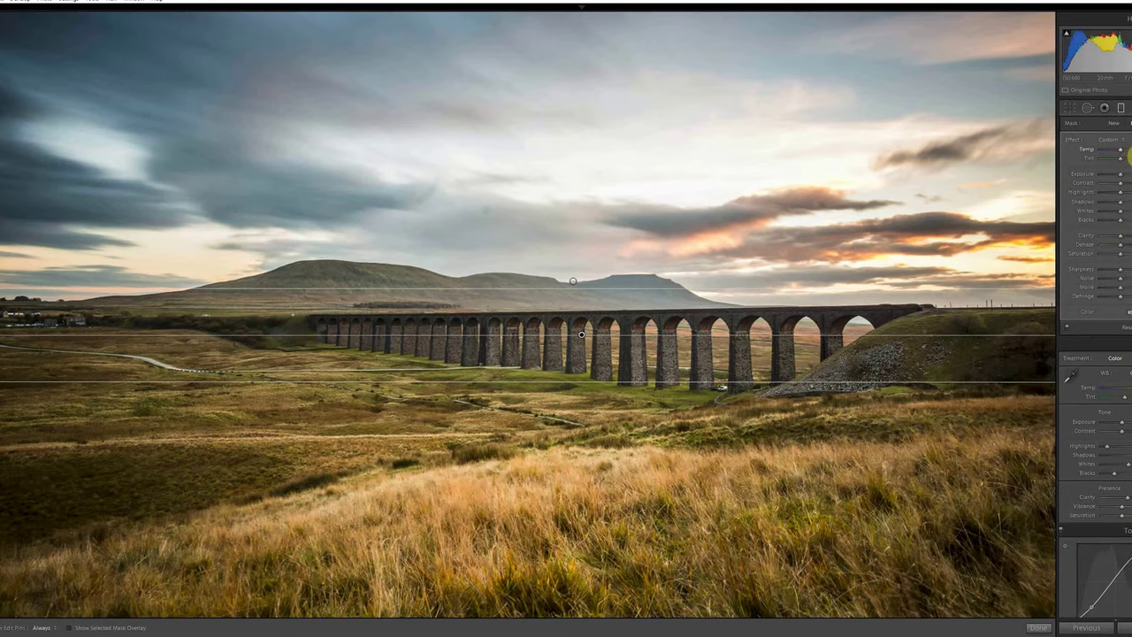
left_click_drag(1129, 155, 1086, 164)
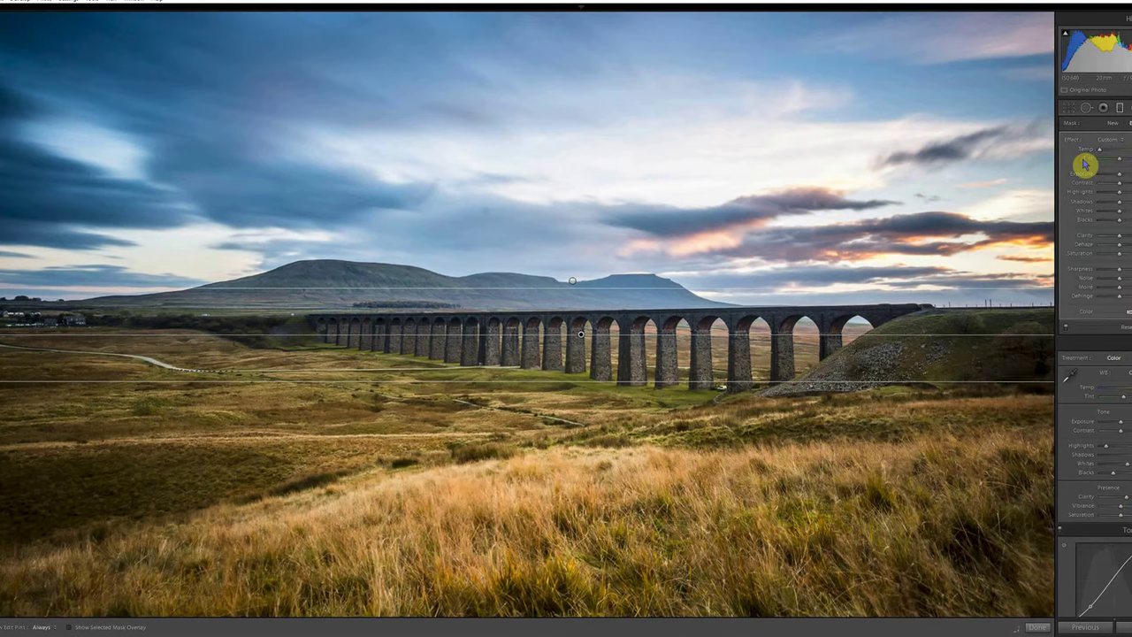
key("Delete")
double_click(1084, 164)
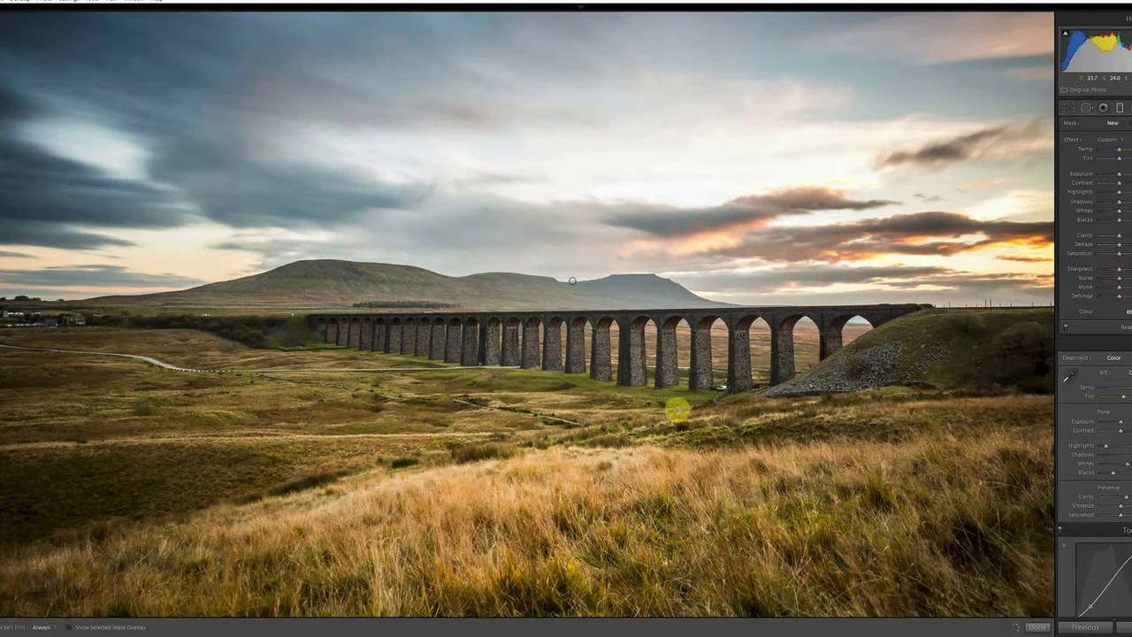
Place a graduated filter over the foreground, fading from the viaduct's base up to the hills, and raise its Clarity
left_click_drag(574, 361, 575, 276)
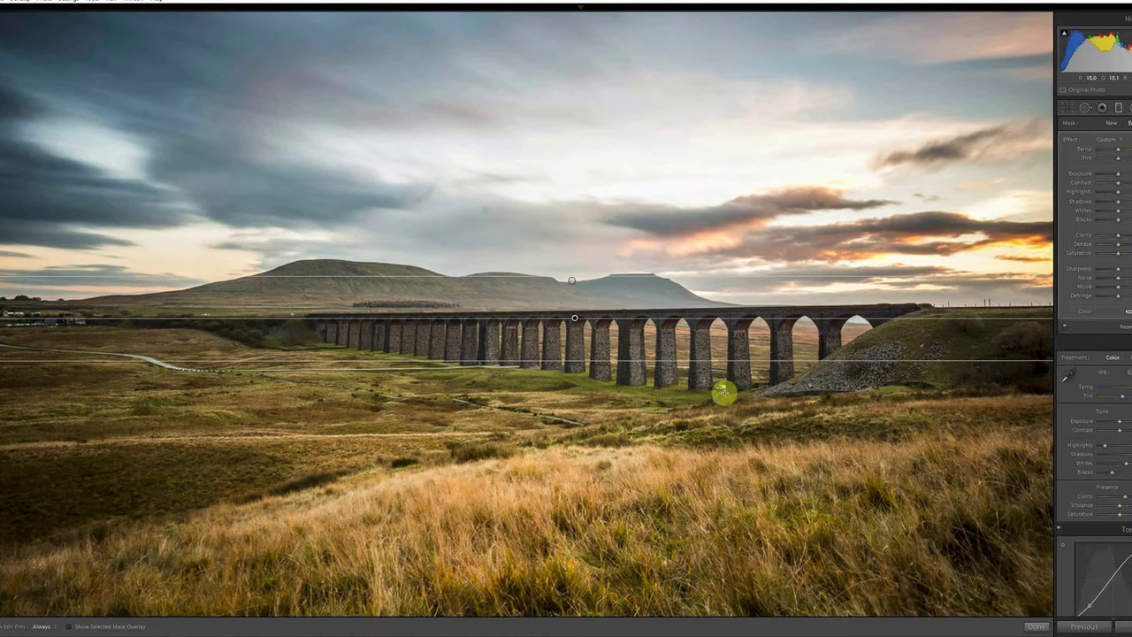
mouse_move(1112, 181)
left_mouse_down()
mouse_move(1100, 178)
mouse_move(1118, 179)
left_mouse_up()
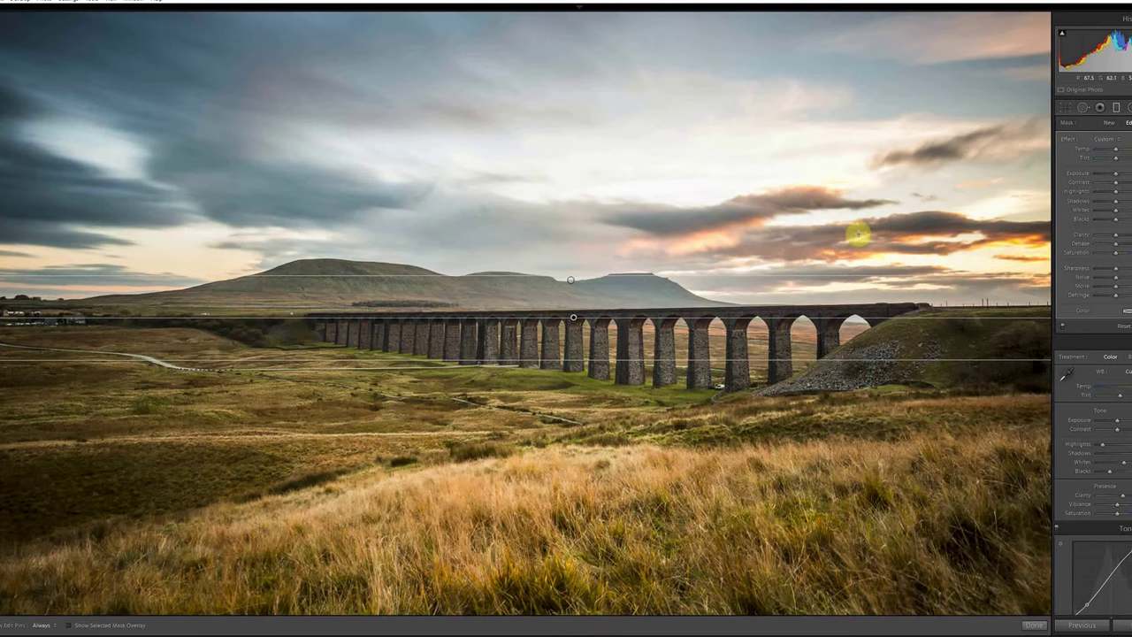
left_click(1124, 235)
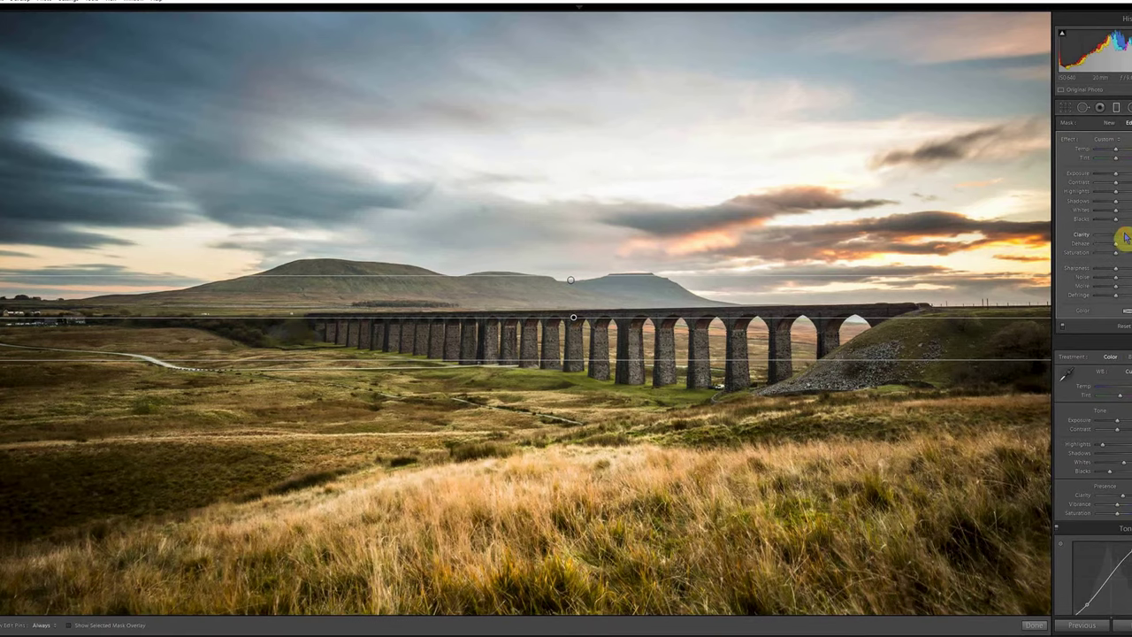
Show the selected mask overlay to check the foreground filter's coverage, and hide the overlay
left_click(71, 625)
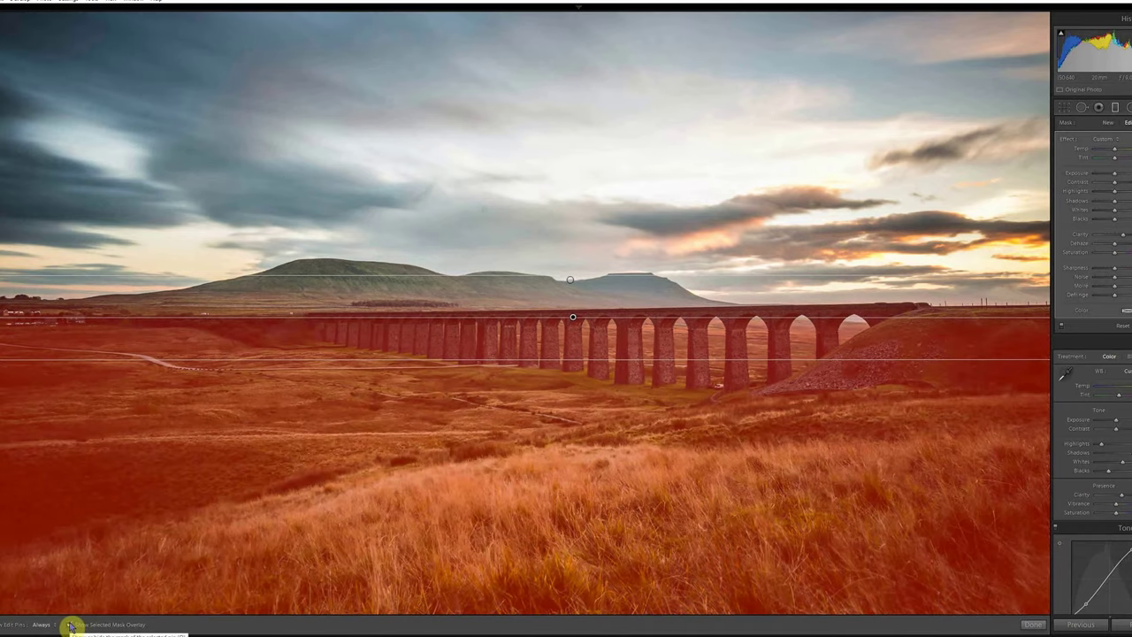
left_click(70, 626)
right_click(953, 335)
left_click(1102, 16)
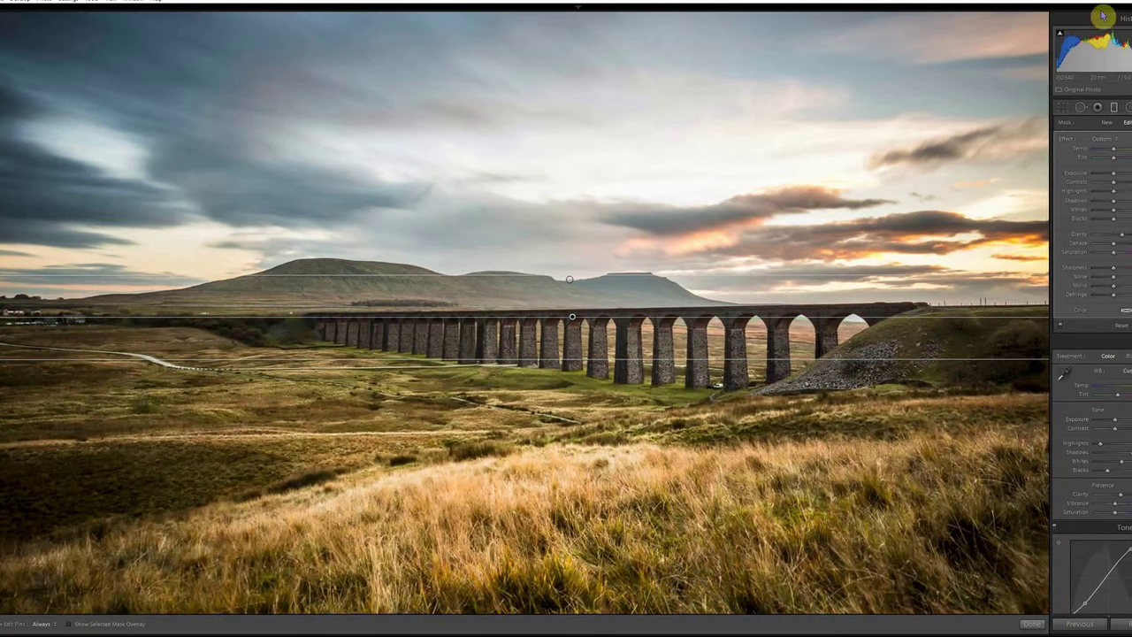
Ease the foreground filter's Clarity, raise its Sharpness, Shadows, Saturation, Highlights and Contrast, and finish the filter
left_click_drag(1122, 234, 1128, 277)
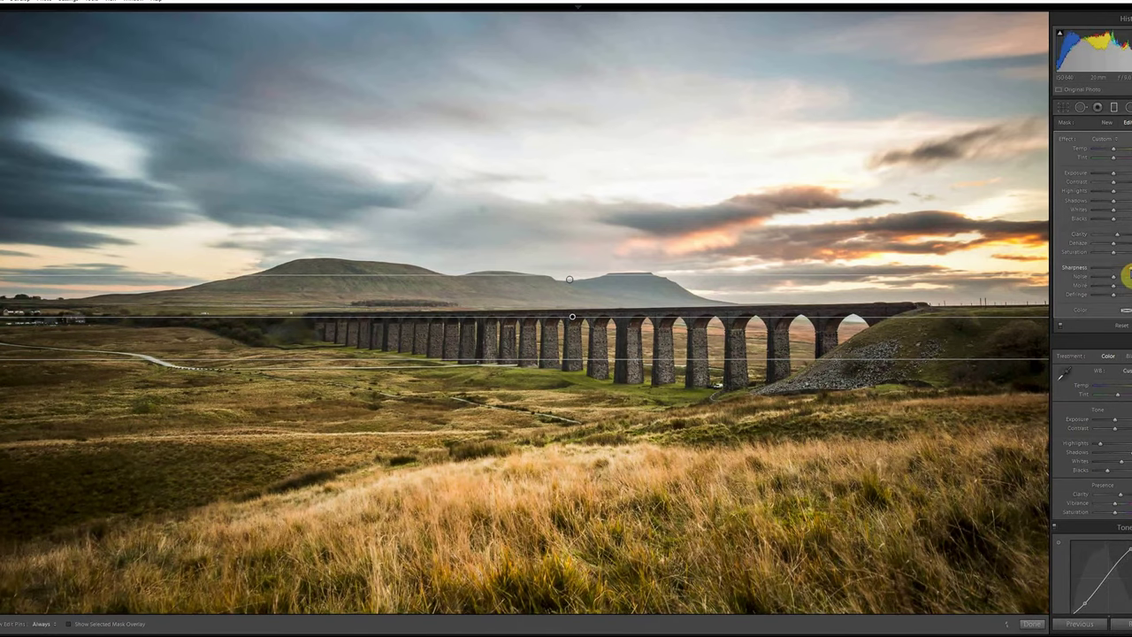
left_click_drag(1127, 279, 1124, 279)
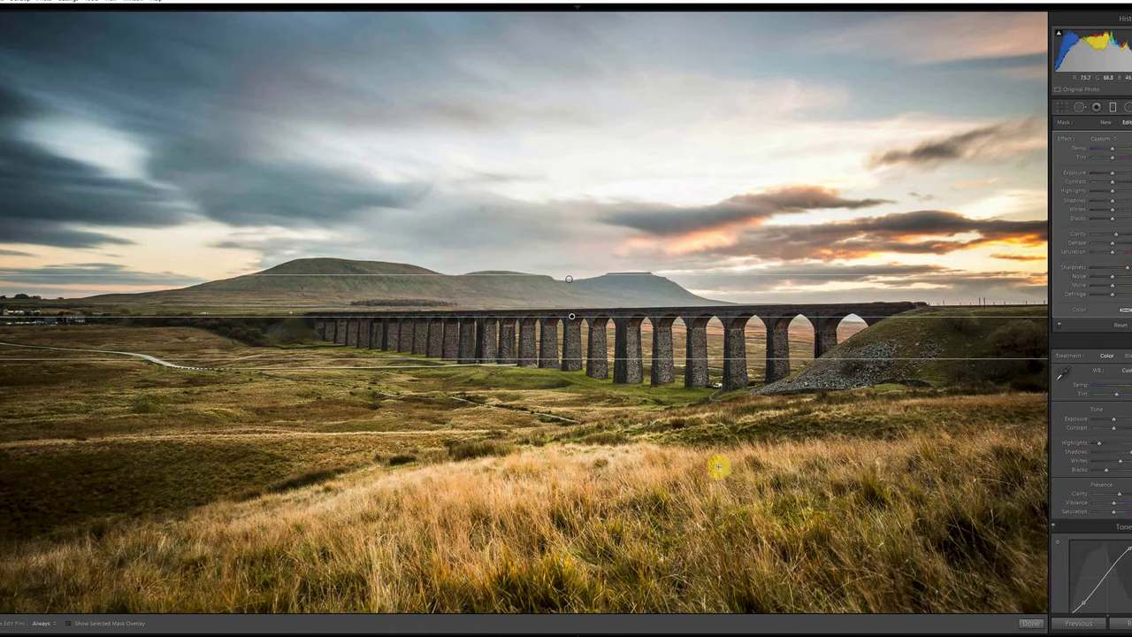
left_click_drag(1119, 203, 1124, 205)
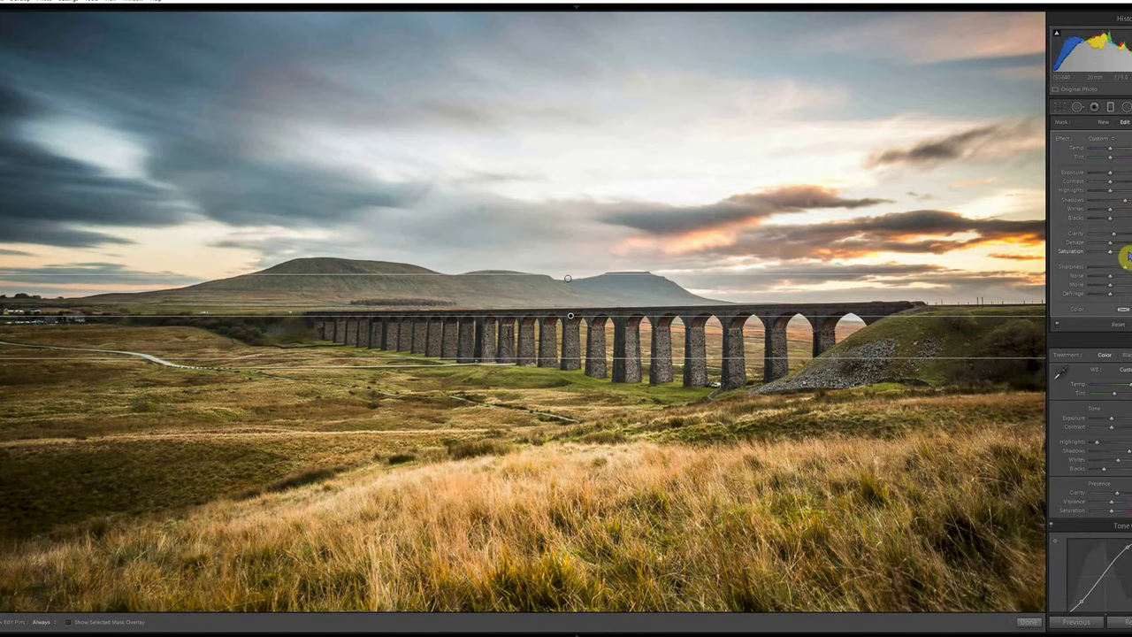
left_click_drag(1122, 257, 1123, 257)
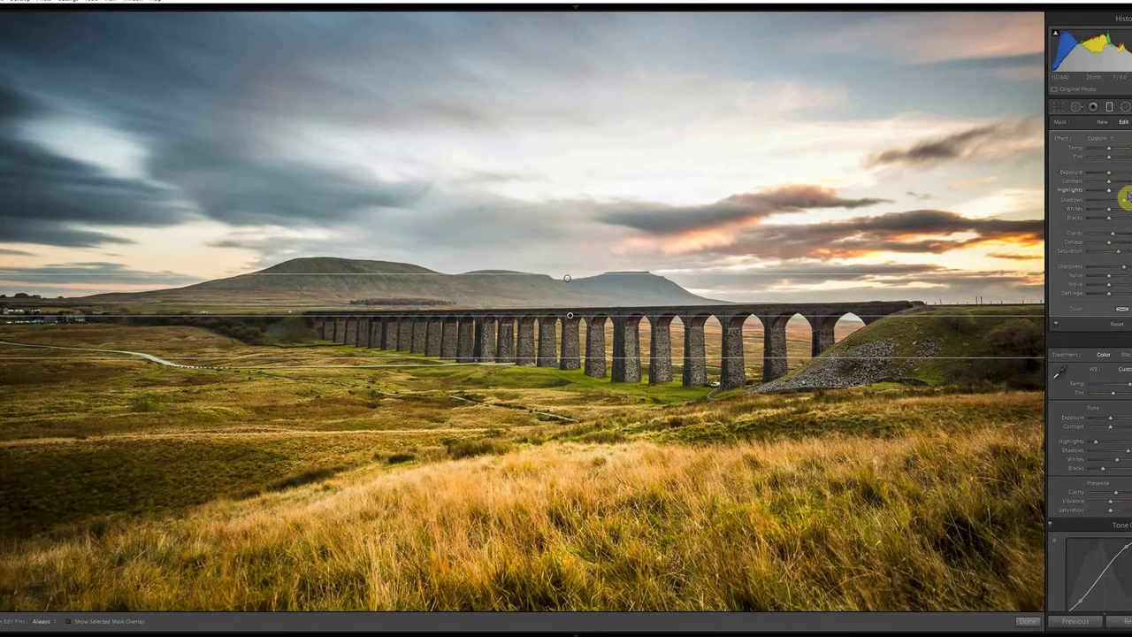
mouse_move(1125, 196)
left_mouse_down()
mouse_move(1088, 204)
mouse_move(1117, 203)
mouse_move(1116, 182)
left_mouse_up()
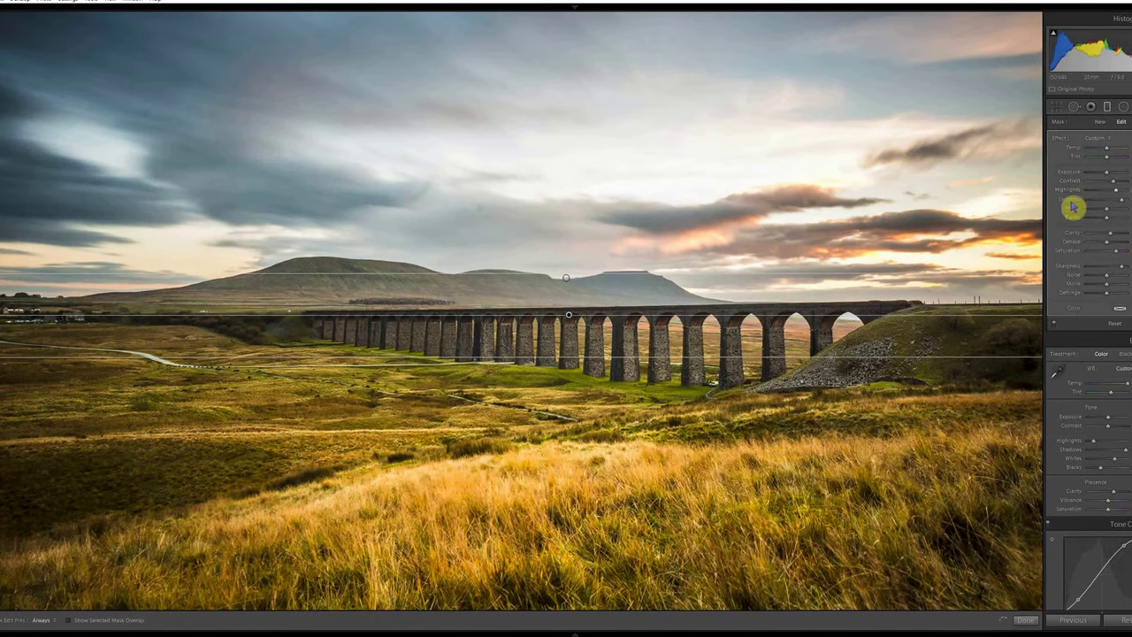
left_click(1026, 620)
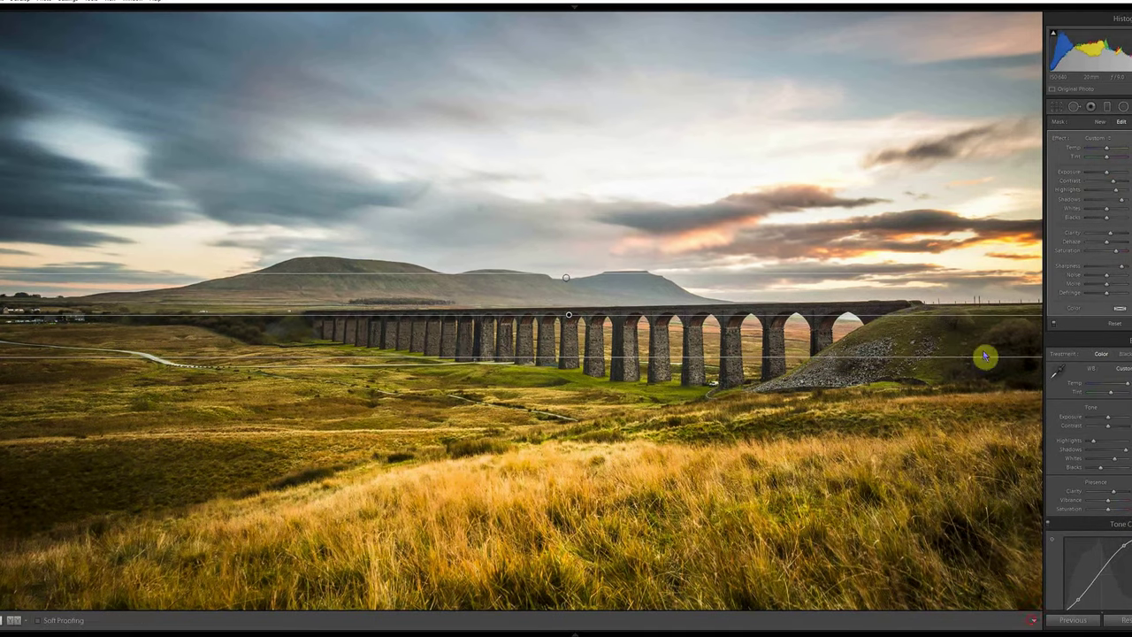
Remove the dust spots in the sky above the viaduct with the Spot Removal tool and finish the retouching
left_click(1073, 107)
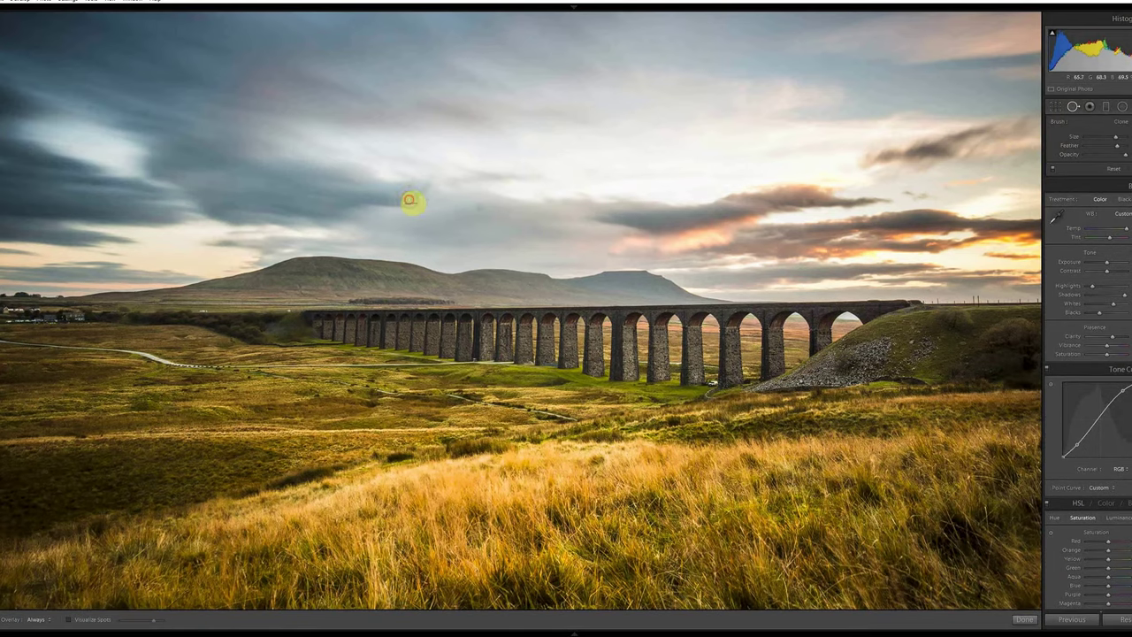
left_click_drag(410, 201, 434, 172)
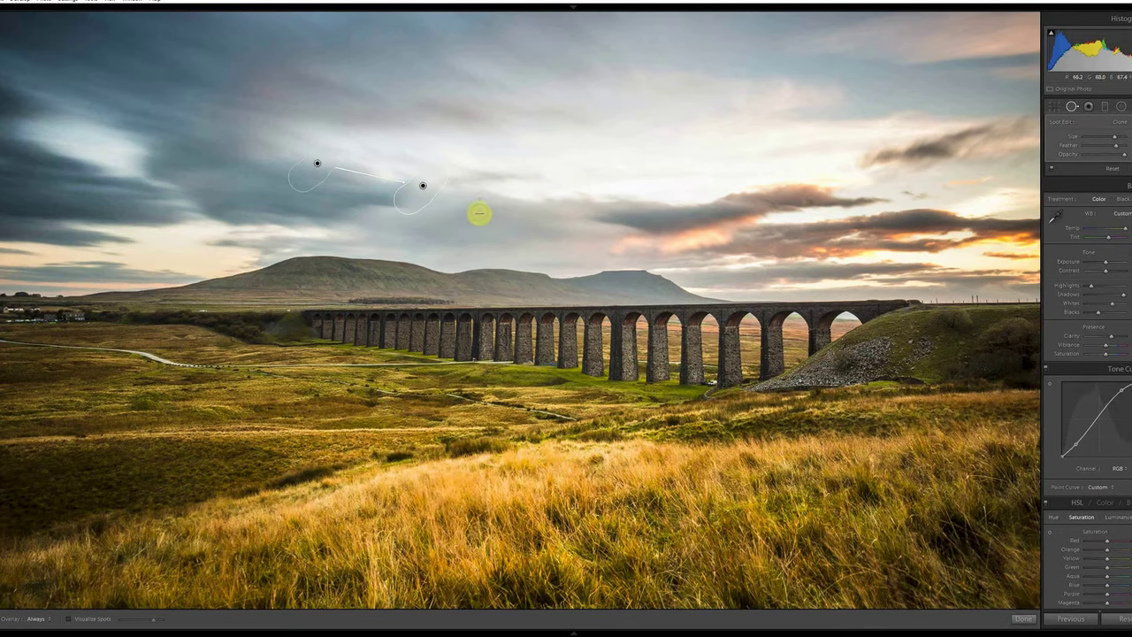
left_click(477, 208)
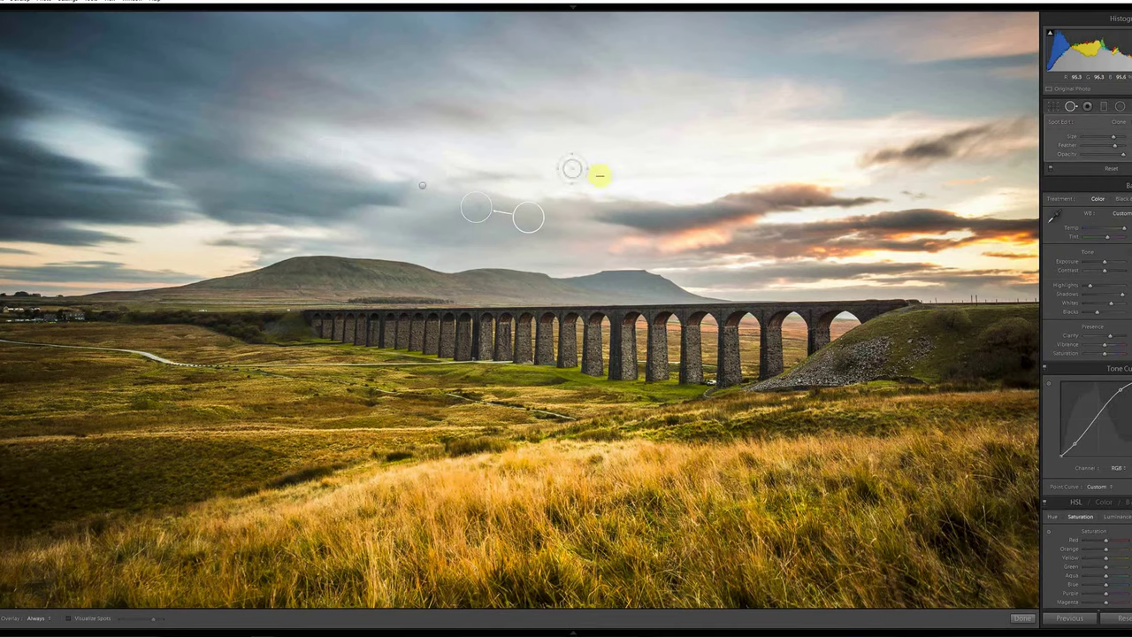
left_click(1022, 618)
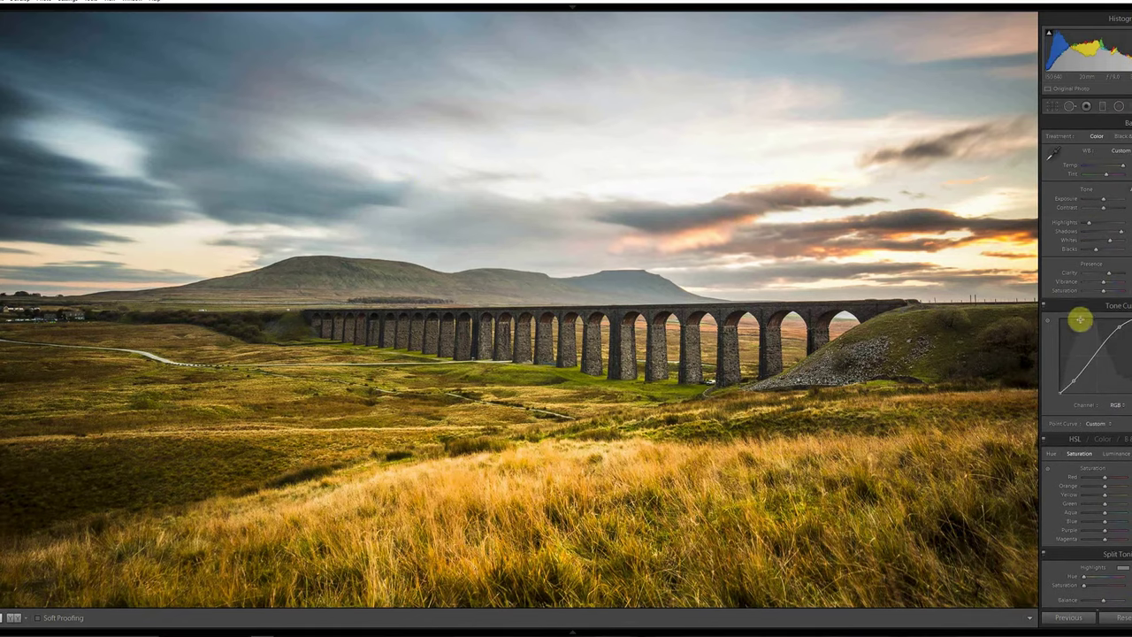
Raise the Red and Orange saturation with targeted adjustment on the sunset clouds, and raise the Yellow saturation
scroll(1110, 336, "down", 5)
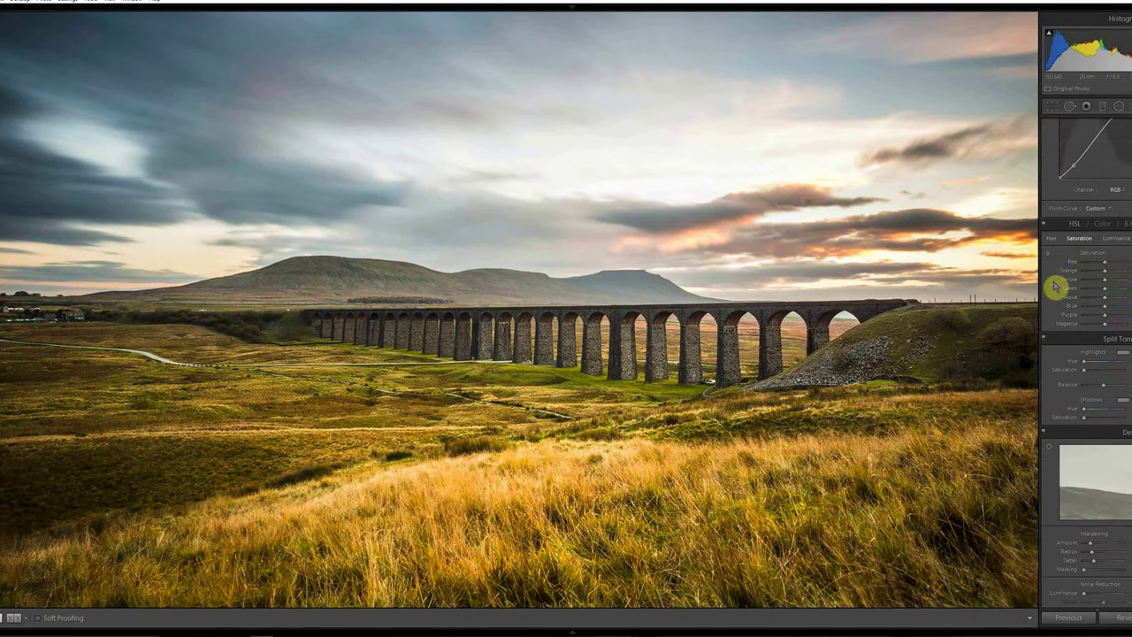
left_click(1047, 254)
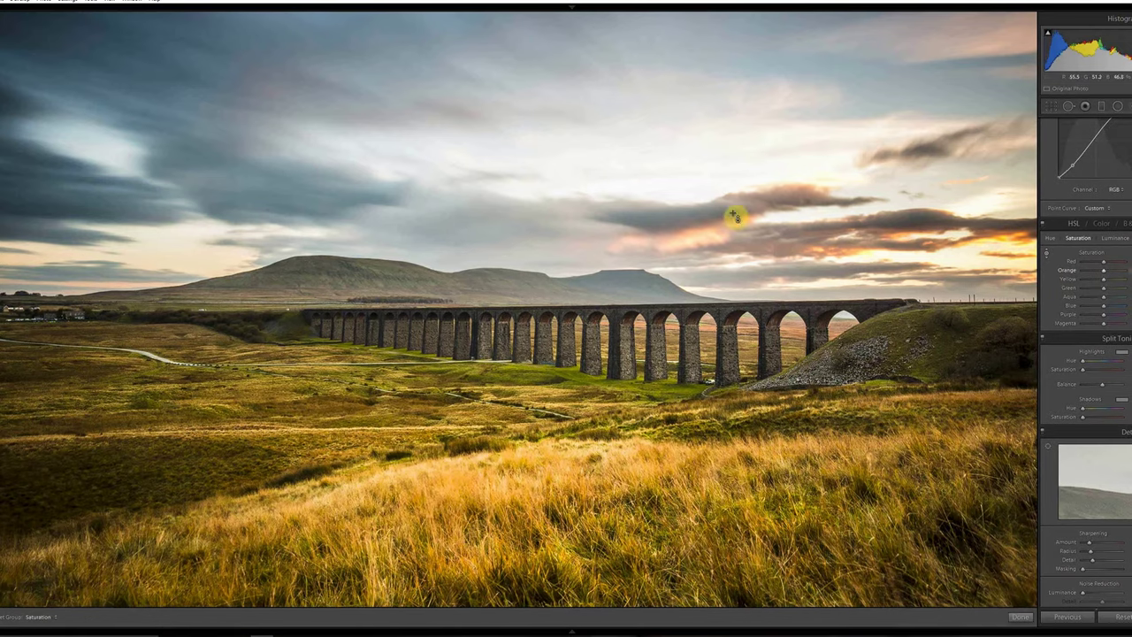
left_click_drag(699, 230, 697, 218)
left_click_drag(960, 33, 969, 51)
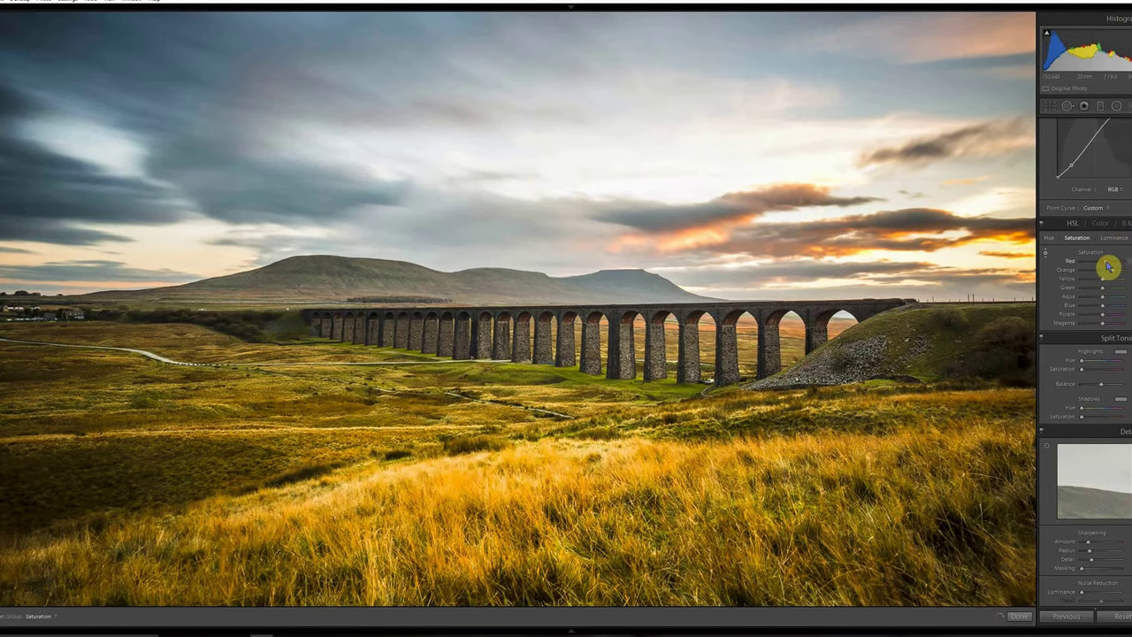
mouse_move(1102, 280)
left_mouse_down()
mouse_move(1070, 285)
mouse_move(1115, 286)
mouse_move(1102, 283)
left_mouse_up()
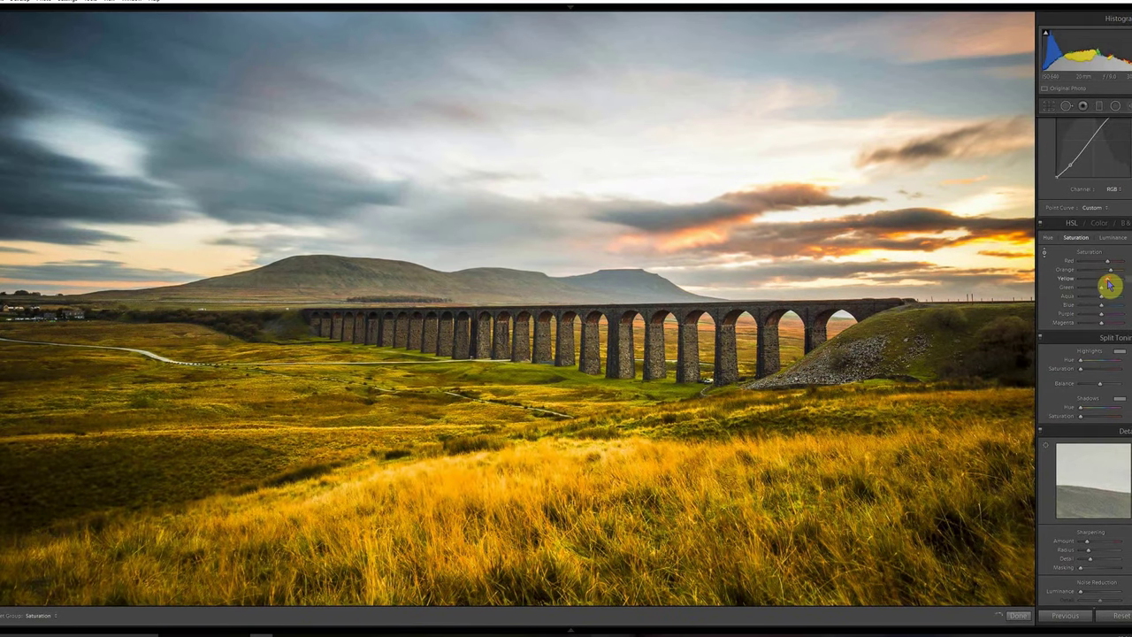
Try a strong saturation boost on the sky's blues and purples, and reset both colours
left_click(1044, 254)
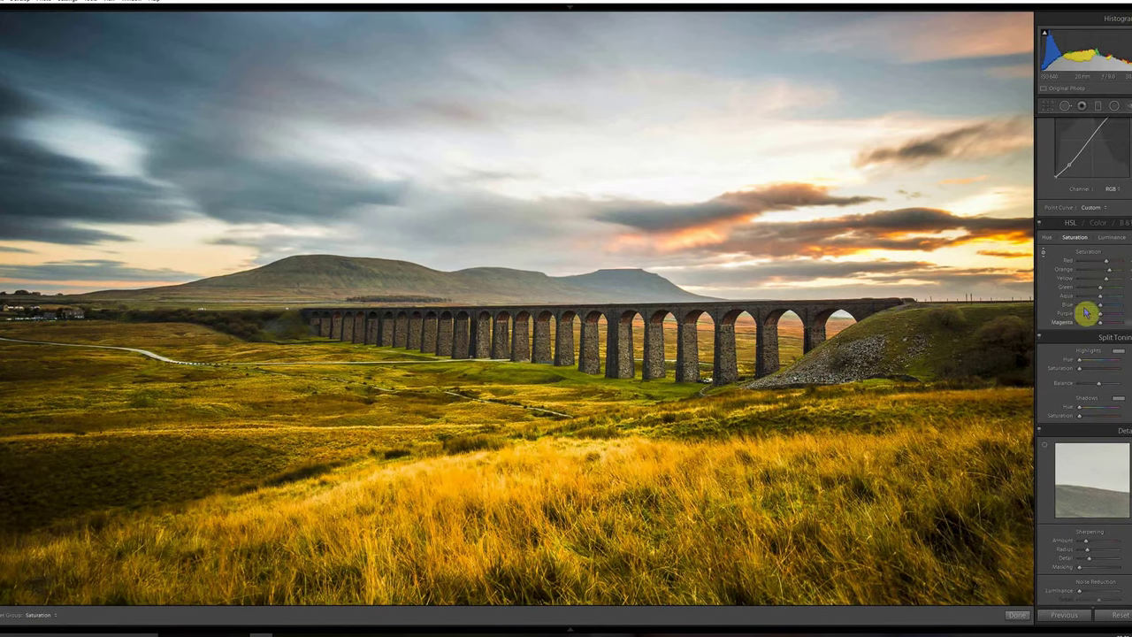
mouse_move(1116, 308)
left_mouse_down()
mouse_move(1033, 319)
mouse_move(1117, 309)
mouse_move(1103, 316)
left_mouse_up()
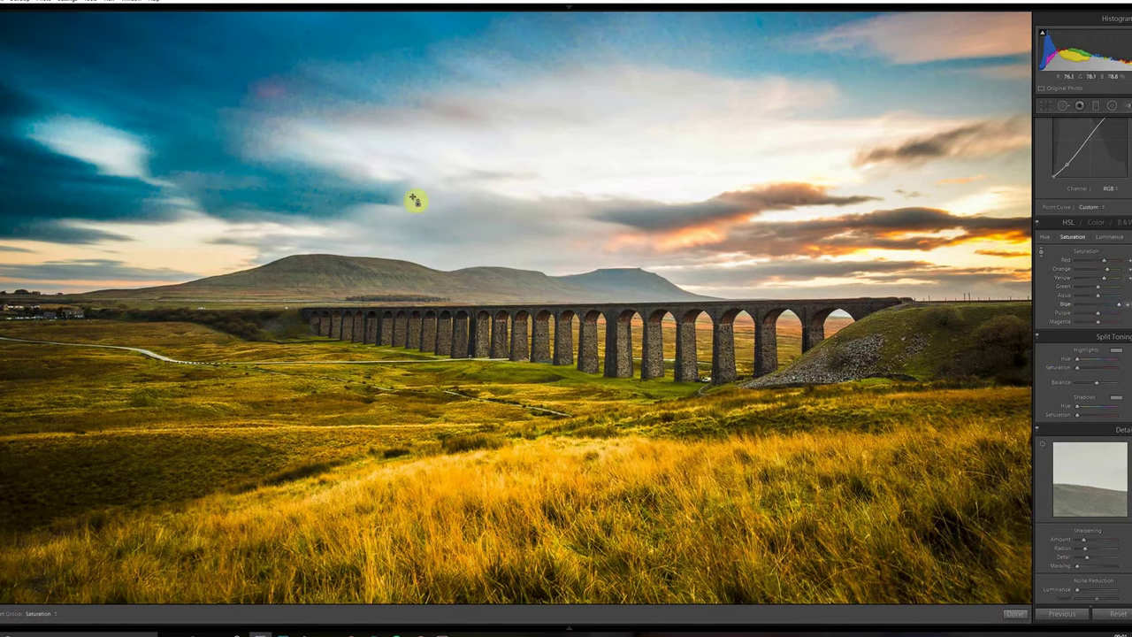
left_click(1103, 304)
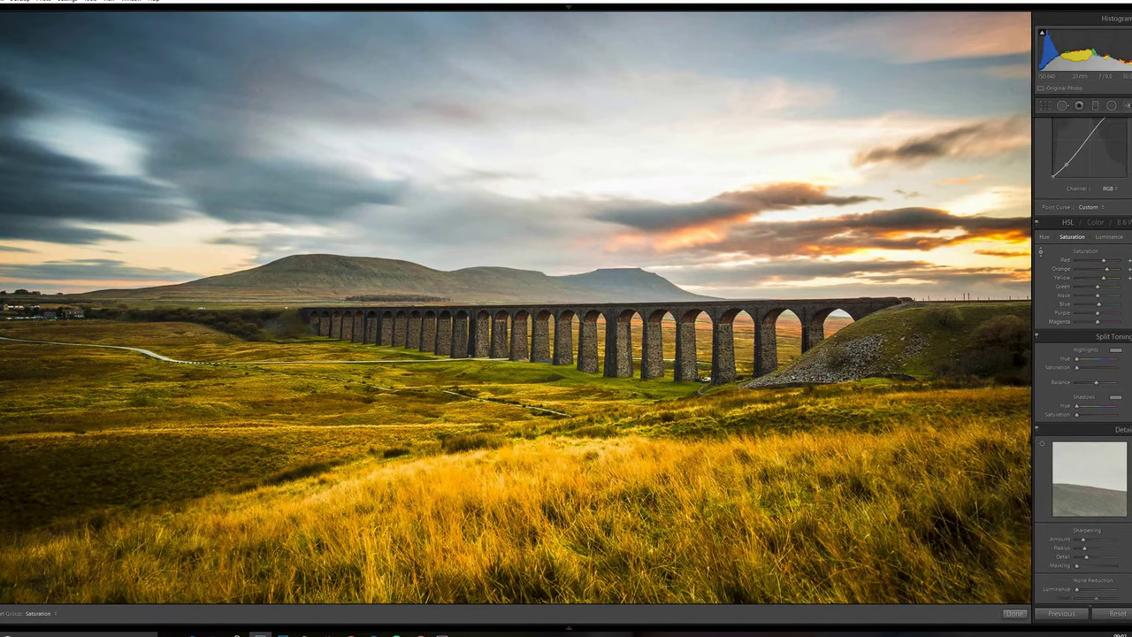
Turn on Remove Chromatic Aberration and Enable Profile Corrections for the Canon lens
scroll(1129, 373, "down", 5)
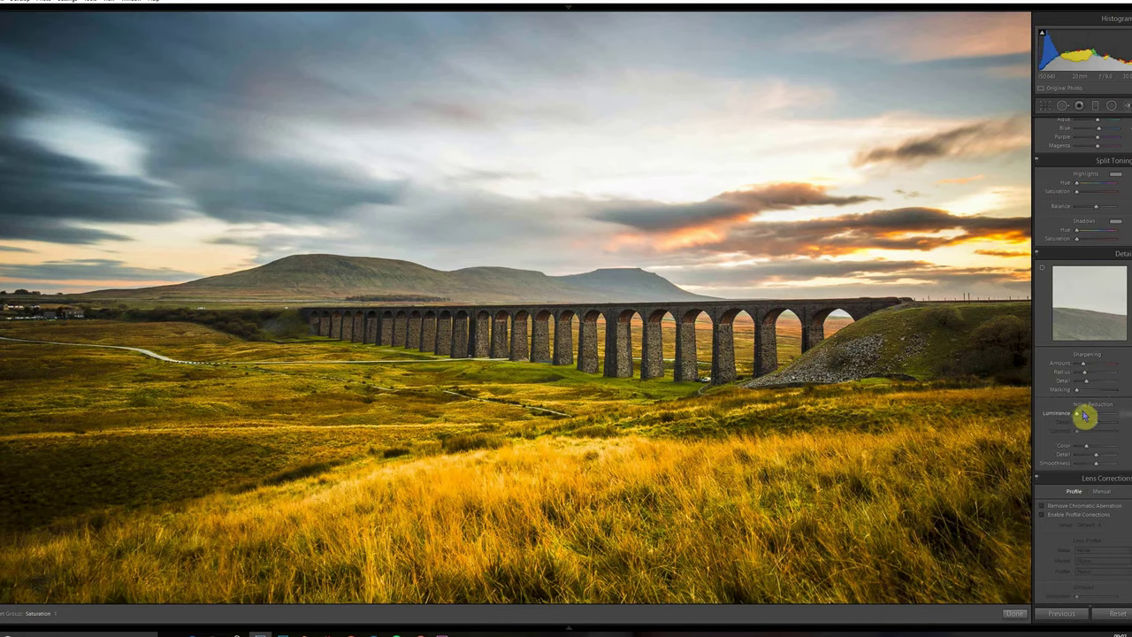
scroll(1074, 336, "down", 5)
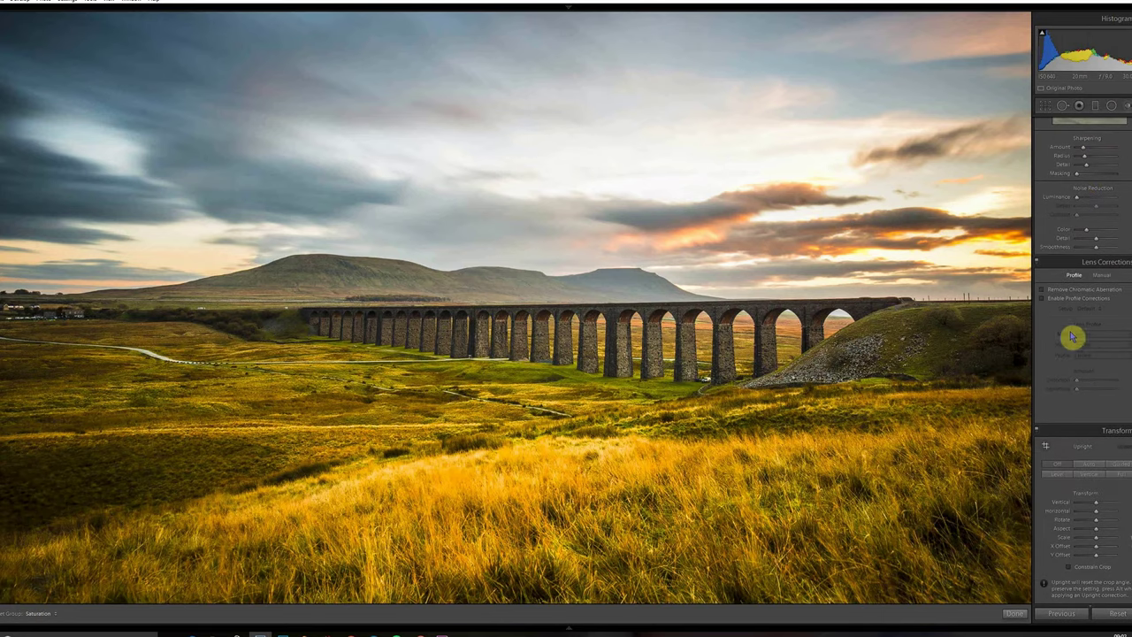
left_click(1044, 301)
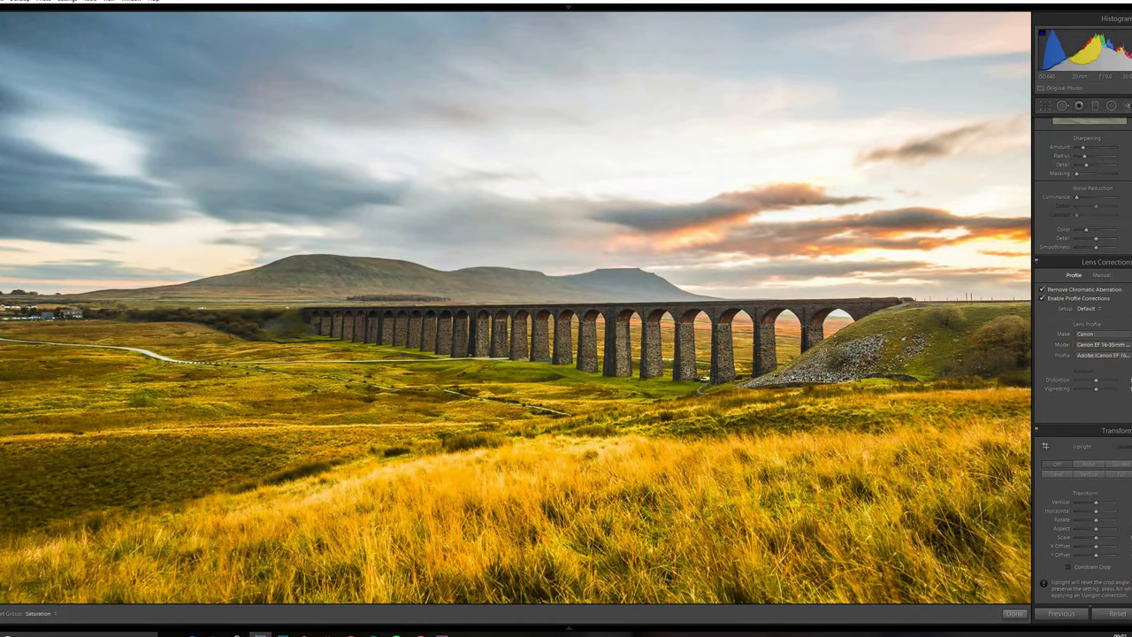
Add a subtle dark Highlight Priority post-crop vignette with a lowered Midpoint and a high Feather
scroll(1119, 327, "down", 6)
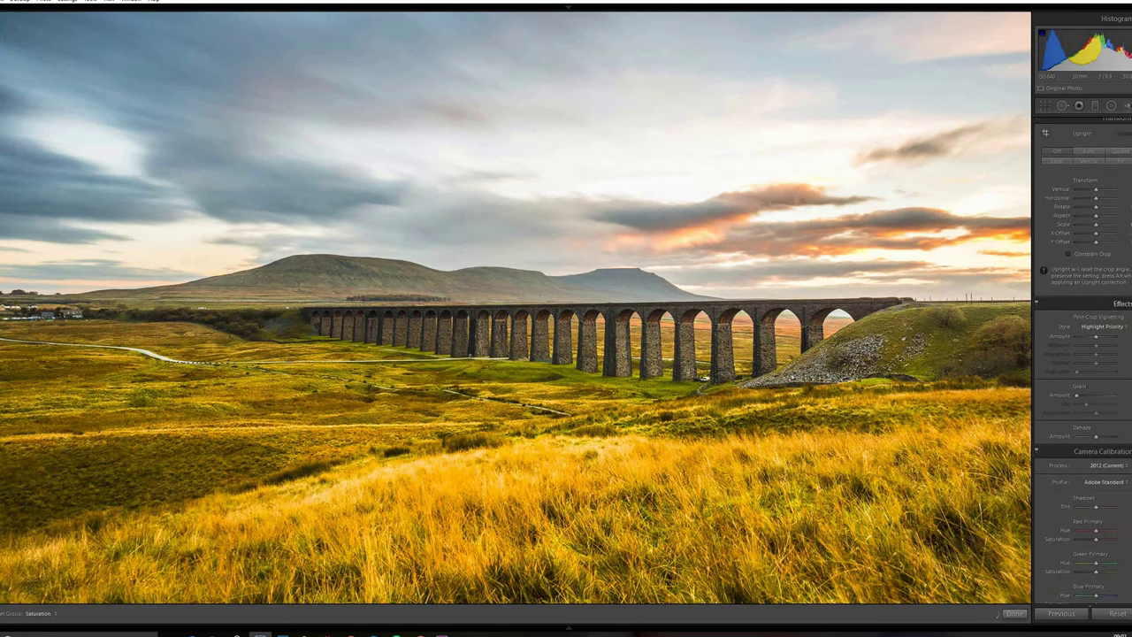
left_click_drag(1096, 341, 1094, 341)
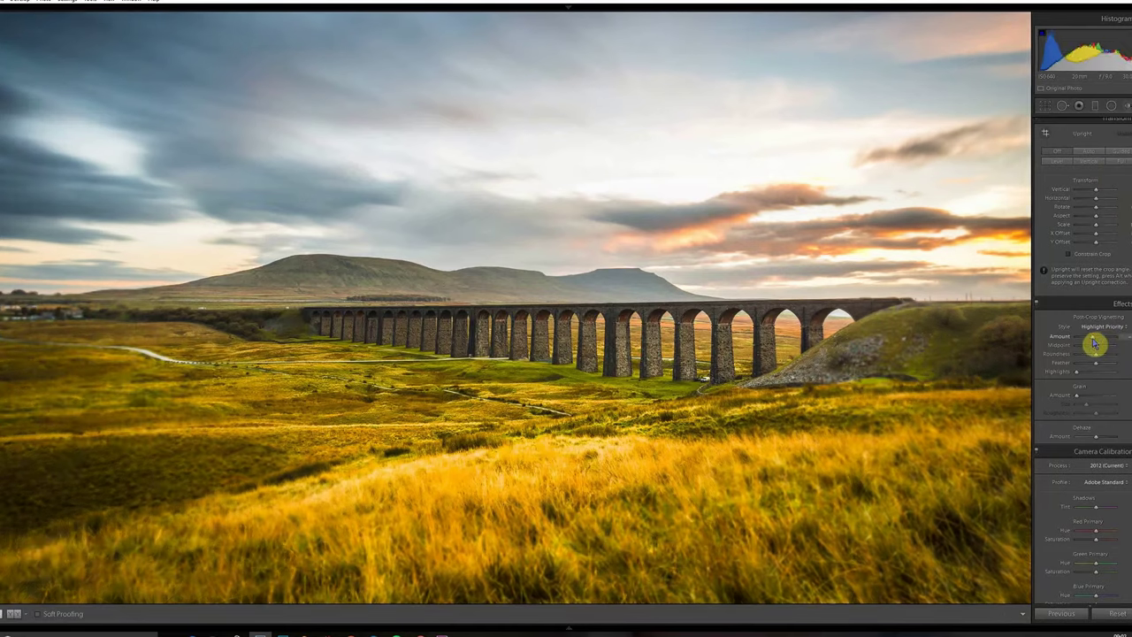
left_click(1087, 345)
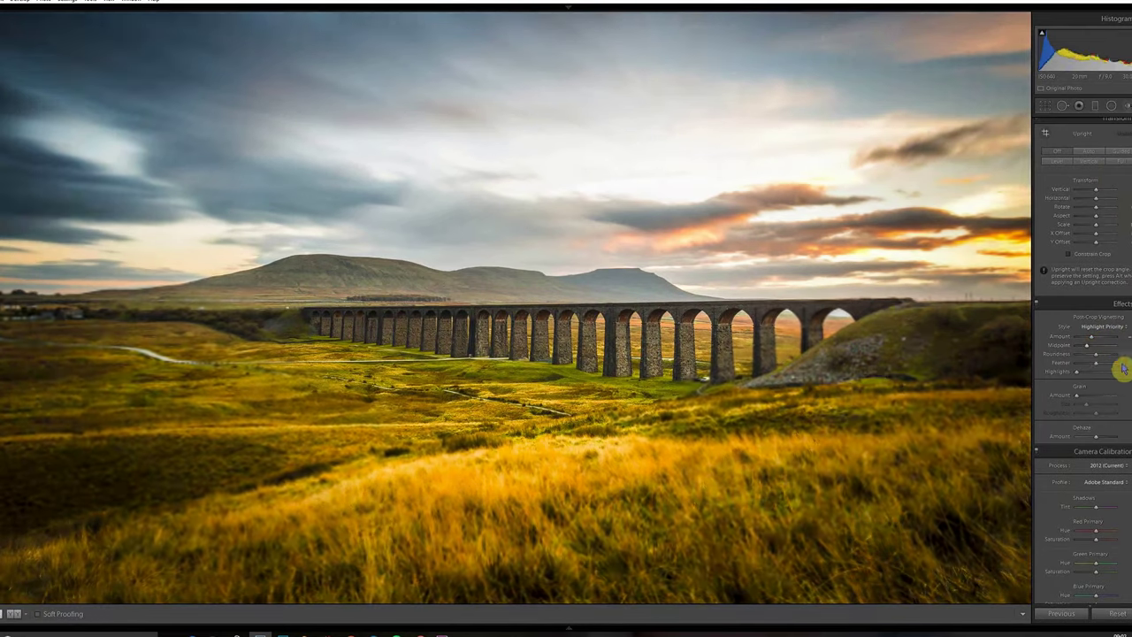
left_click(1114, 362)
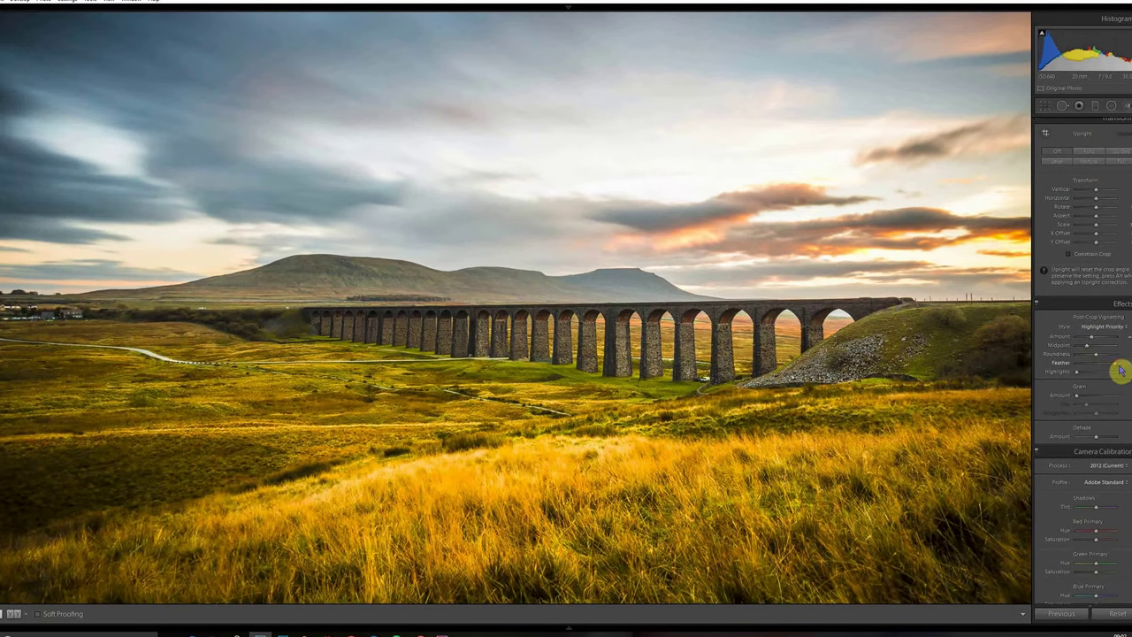
left_click(1082, 345)
left_click_drag(1091, 345, 1094, 344)
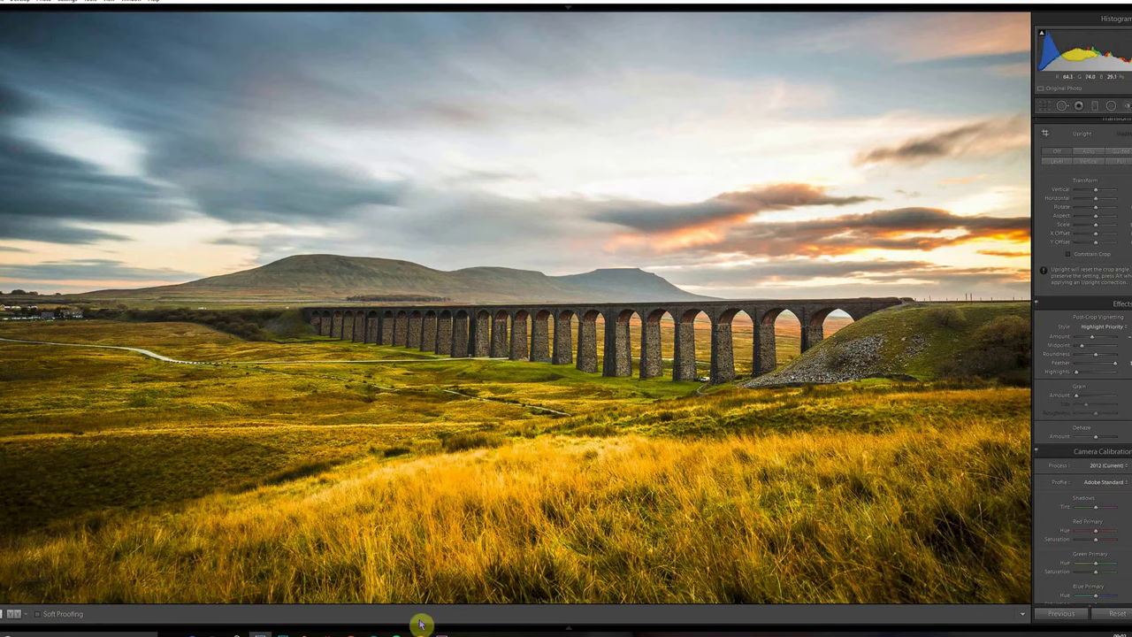
Start editing a copy with Lightroom adjustments in Silver Efex Pro 2, and cancel it
mouse_move(573, 631)
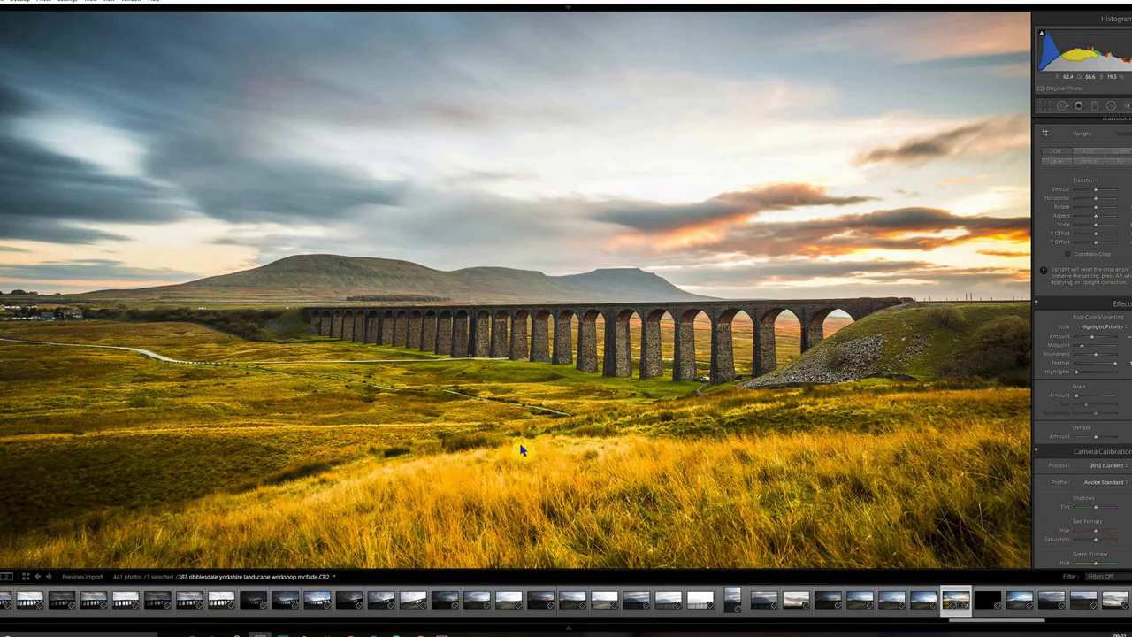
right_click(552, 279)
mouse_move(643, 347)
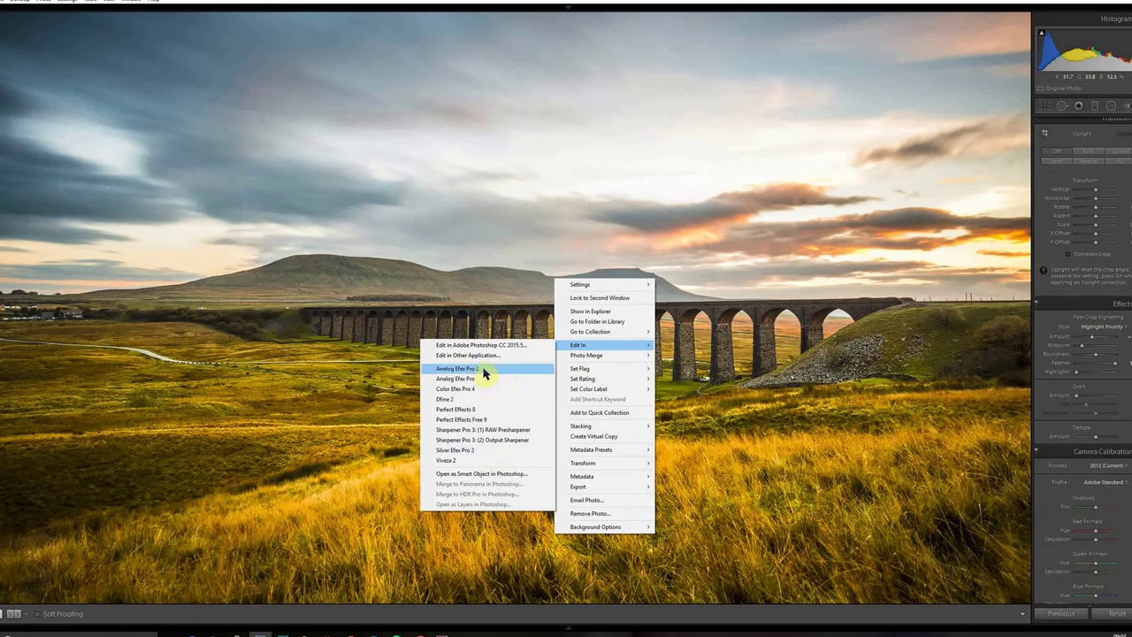
left_click(484, 449)
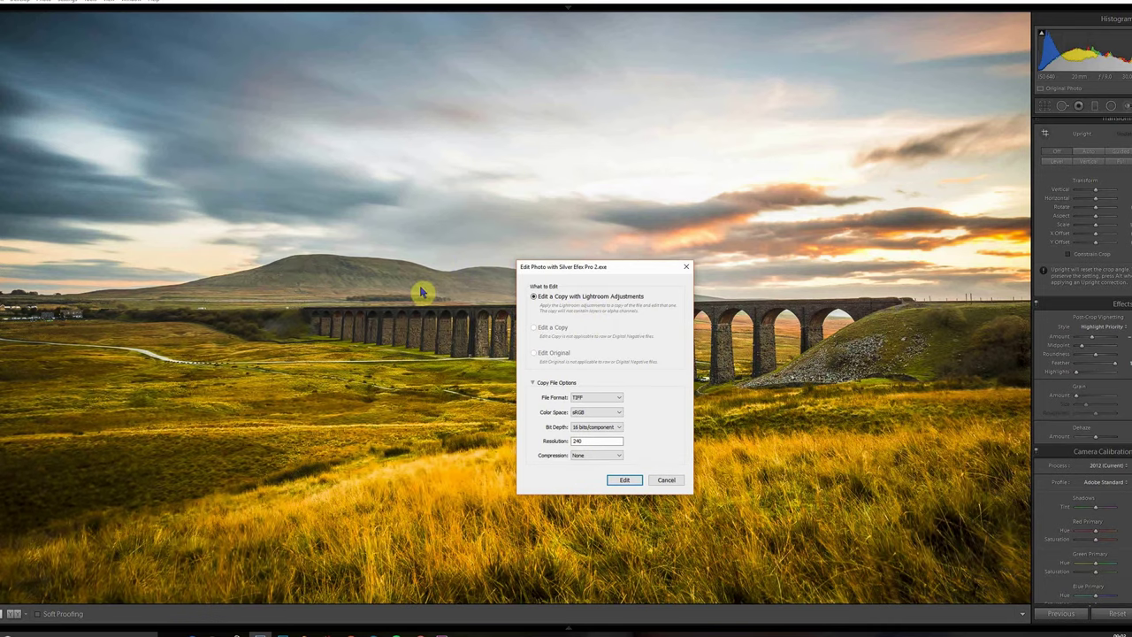
left_click(667, 481)
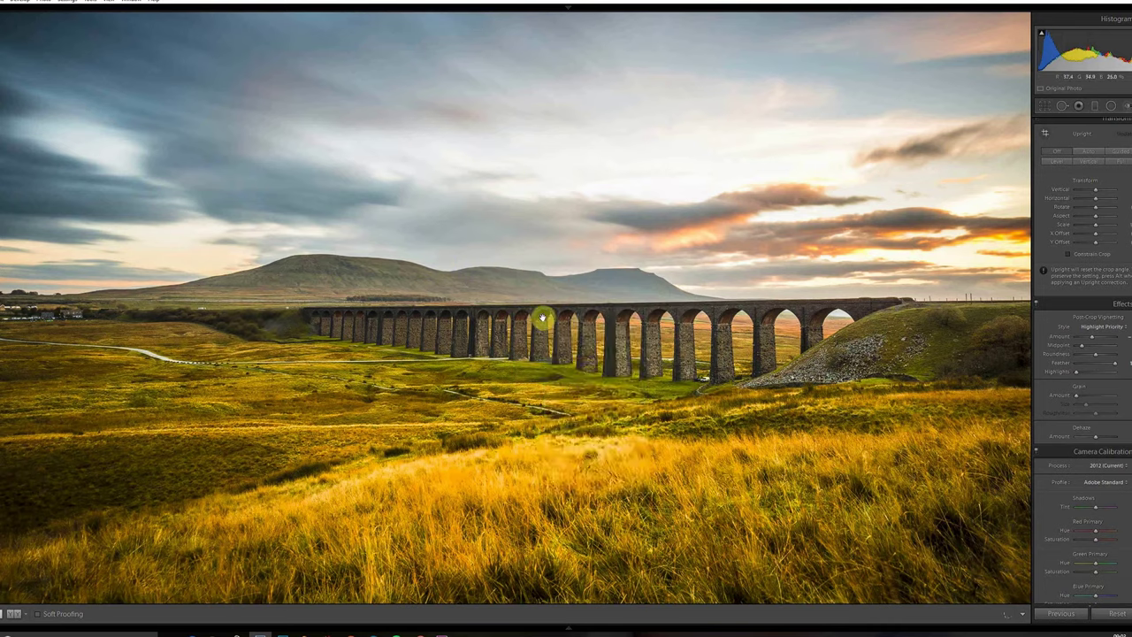
Open a copy with Lightroom adjustments in Silver Efex Pro 2 as an uncompressed 16-bit sRGB TIFF at 240 resolution
right_click(544, 316)
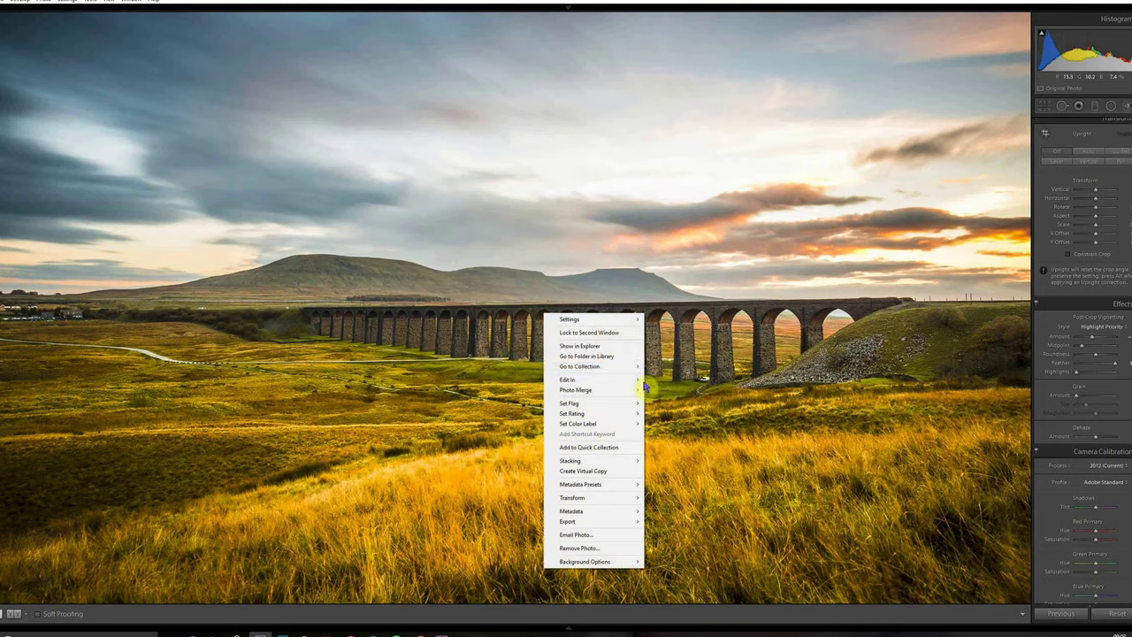
mouse_move(566, 378)
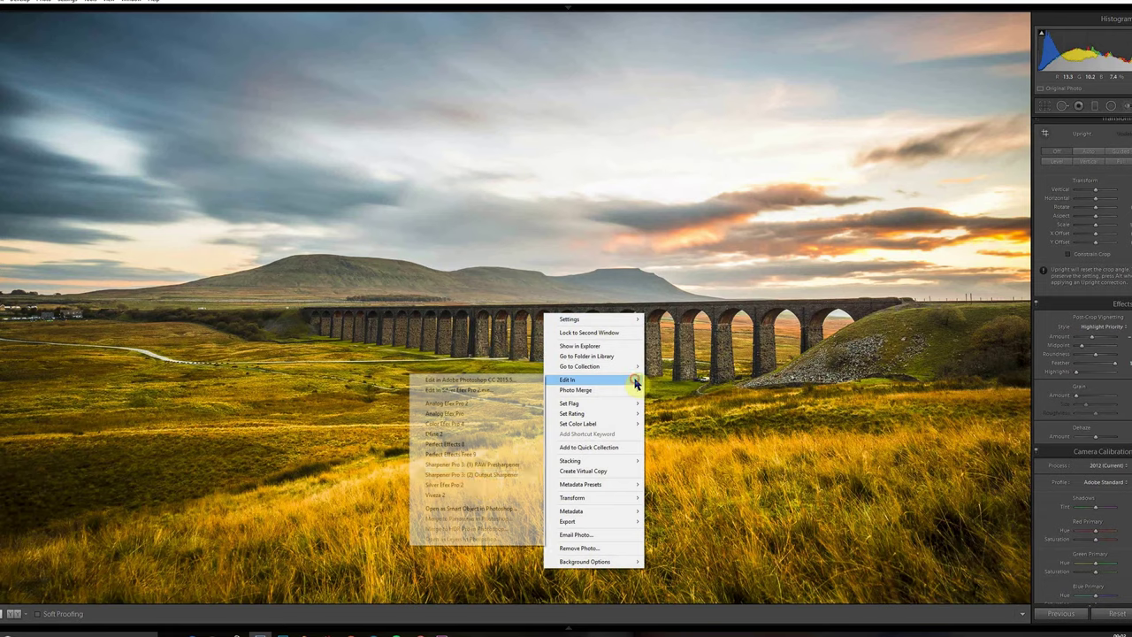
left_click(480, 487)
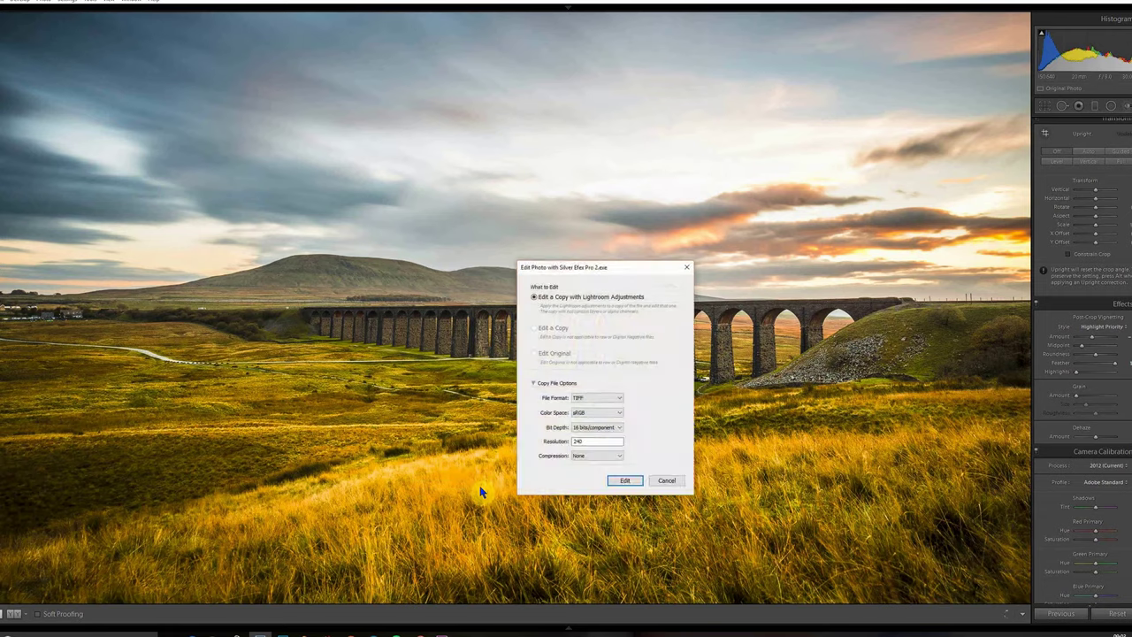
left_click(624, 480)
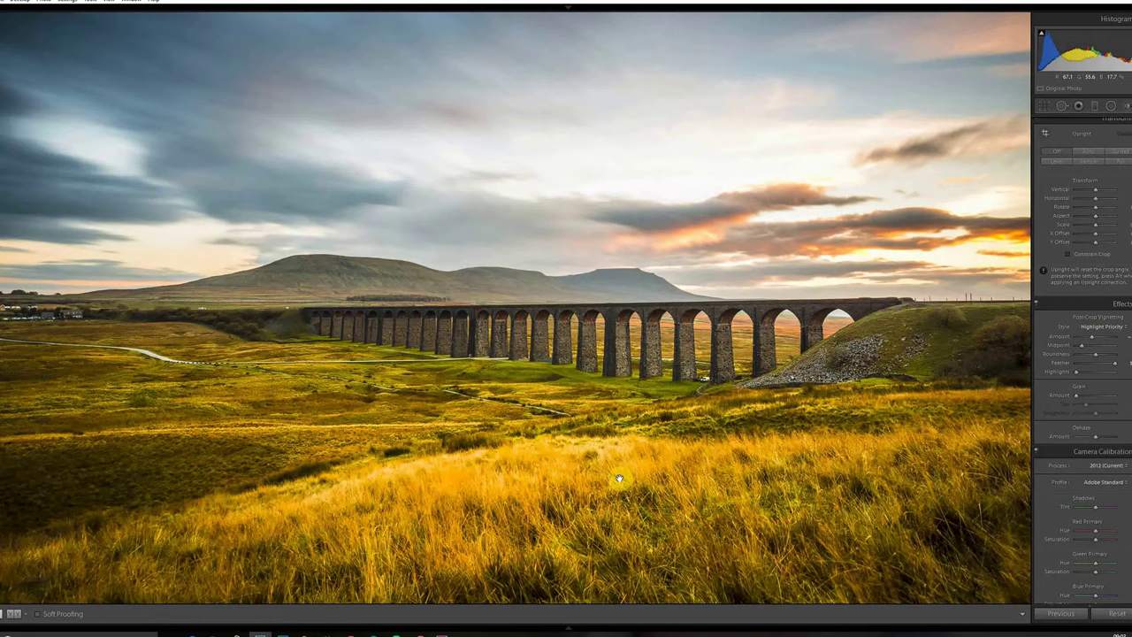
key("Right")
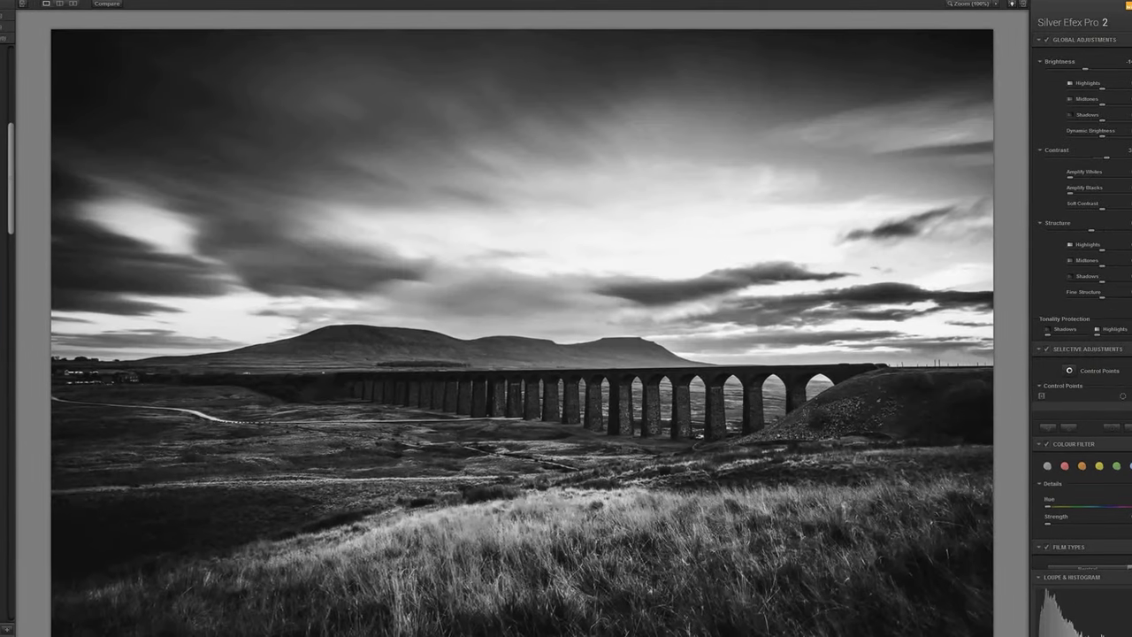
Try a series of darker, brighter and more contrasty black-and-white presets on the viaduct photo, ending with 019 Fine Art Process
left_click(8, 351)
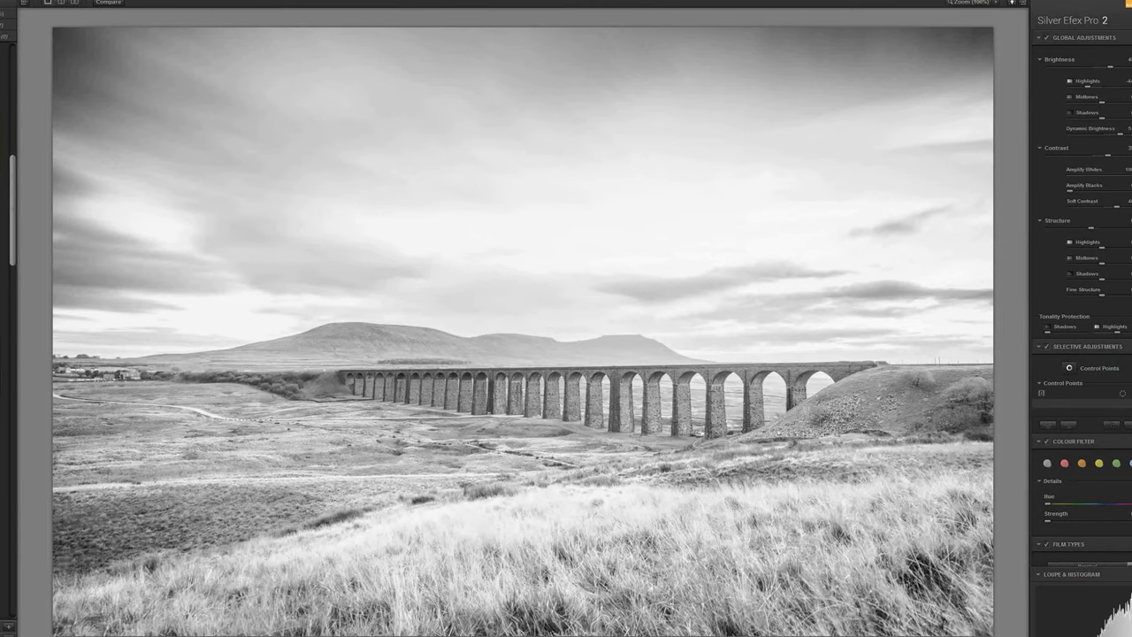
left_click(9, 402)
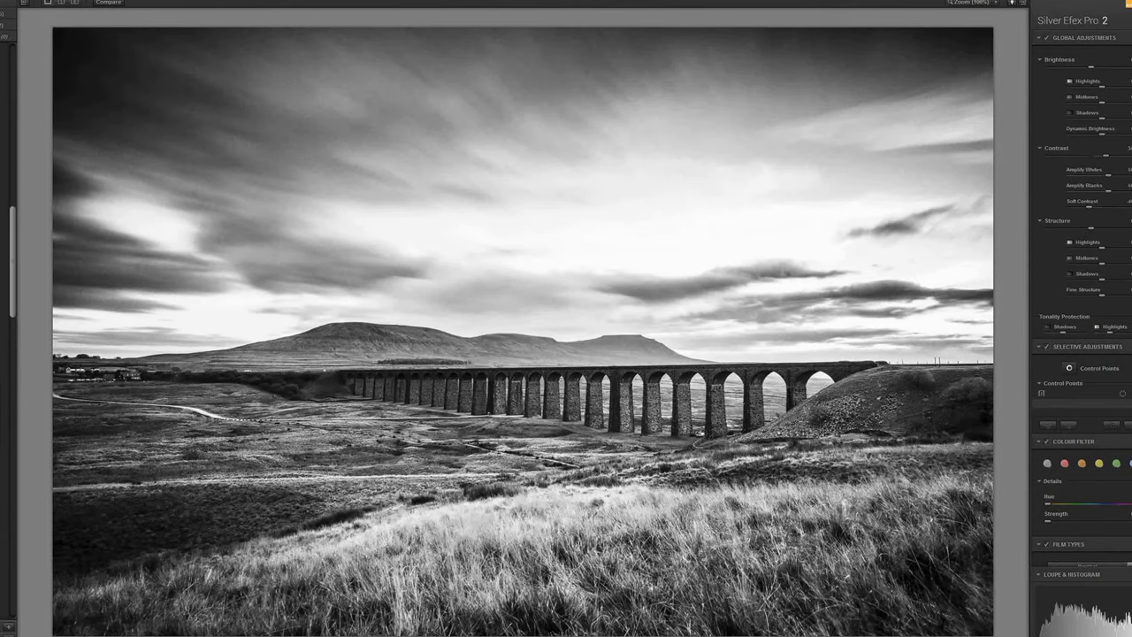
left_click(9, 430)
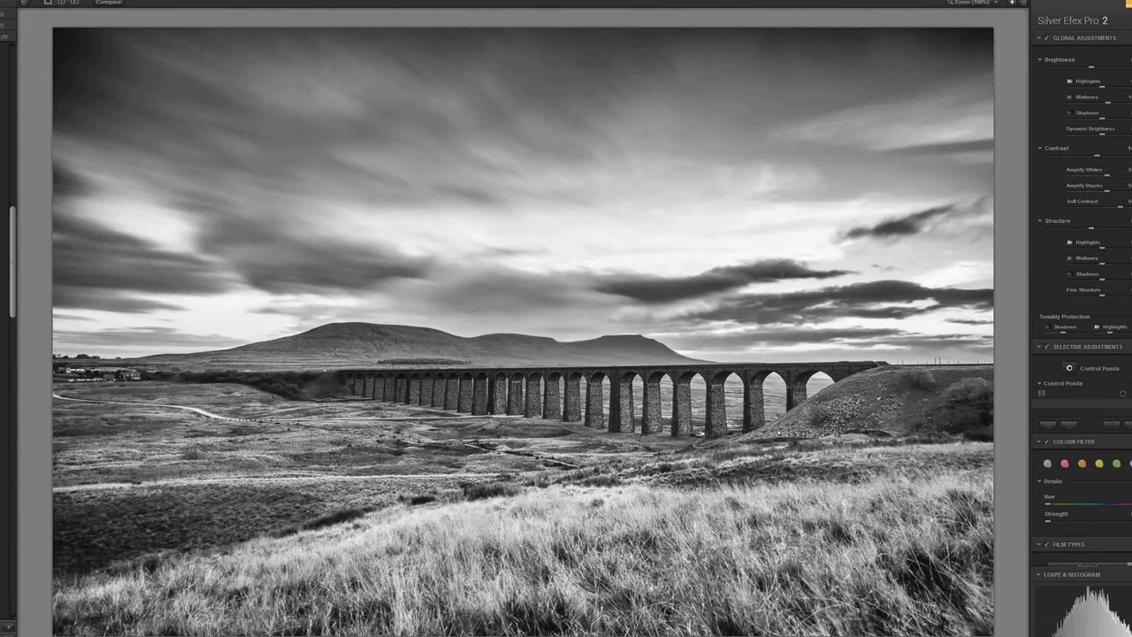
left_click(9, 506)
scroll(7, 495, "down", 1)
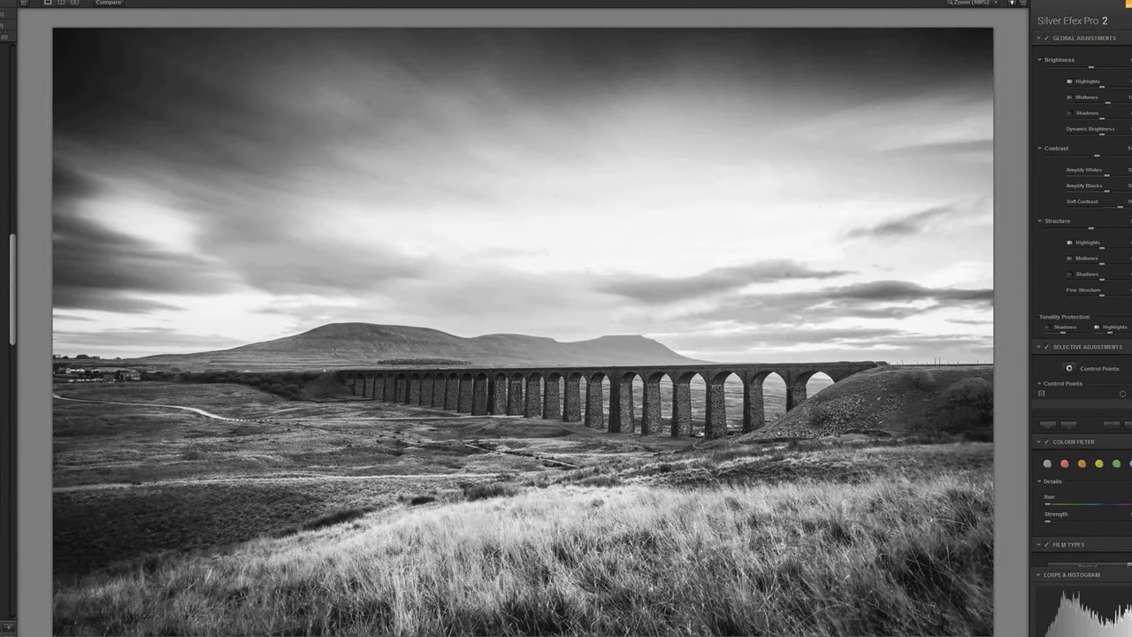
left_click(4, 434)
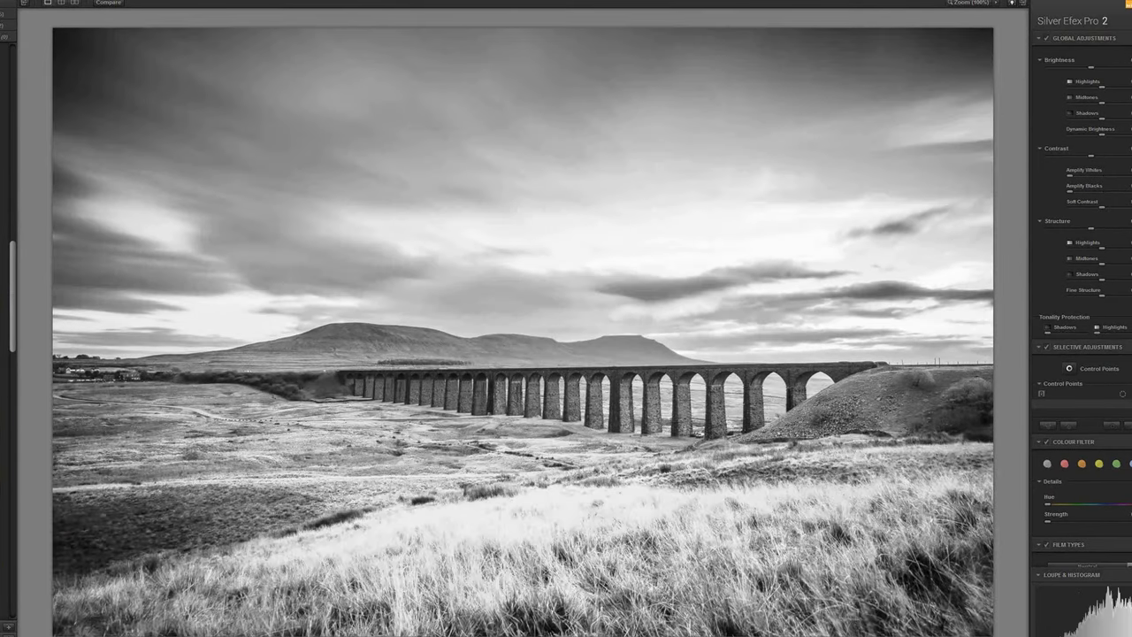
left_click(3, 539)
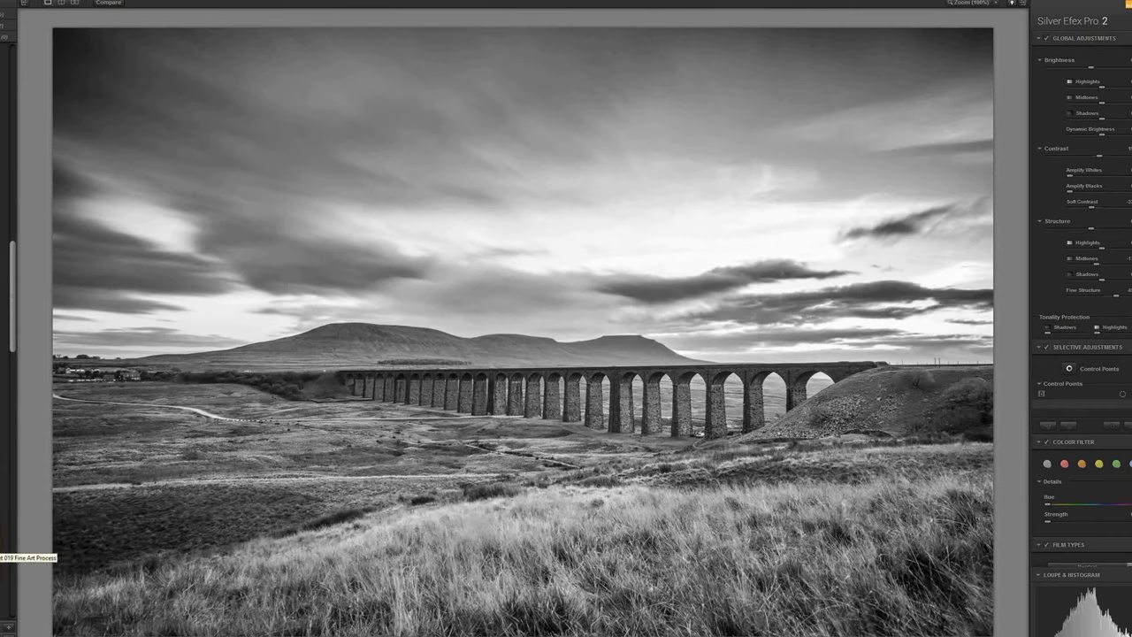
Try presets further down the list, including 029 Cool Tones 2 and a stark high-contrast one with a black border
left_click_drag(15, 328, 22, 419)
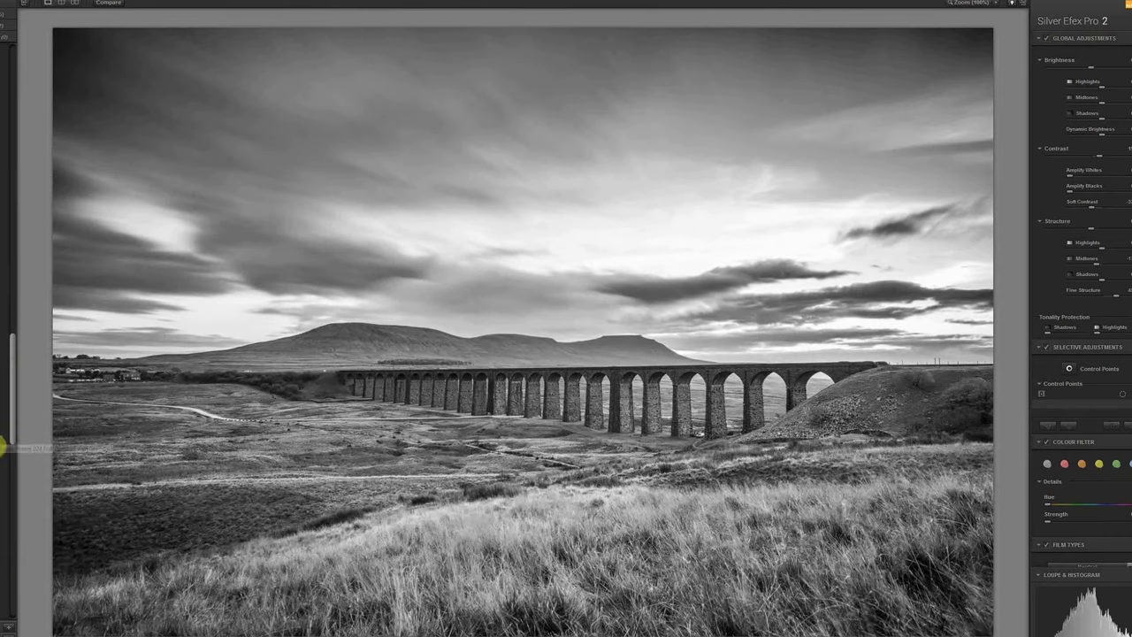
left_click(5, 444)
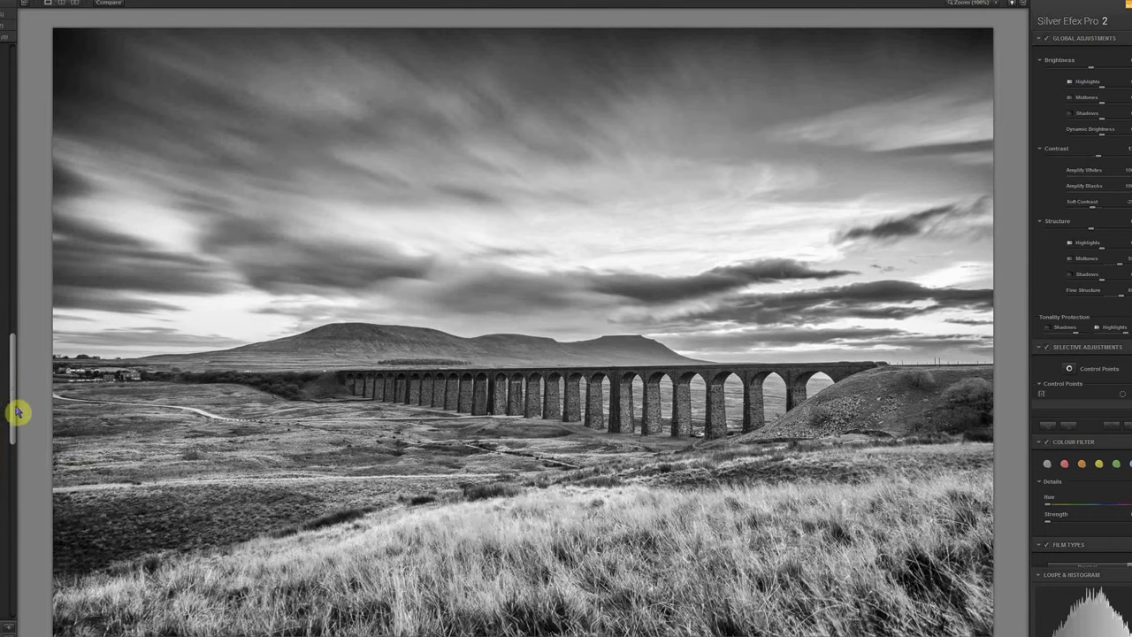
left_click_drag(13, 411, 11, 486)
left_click(4, 486)
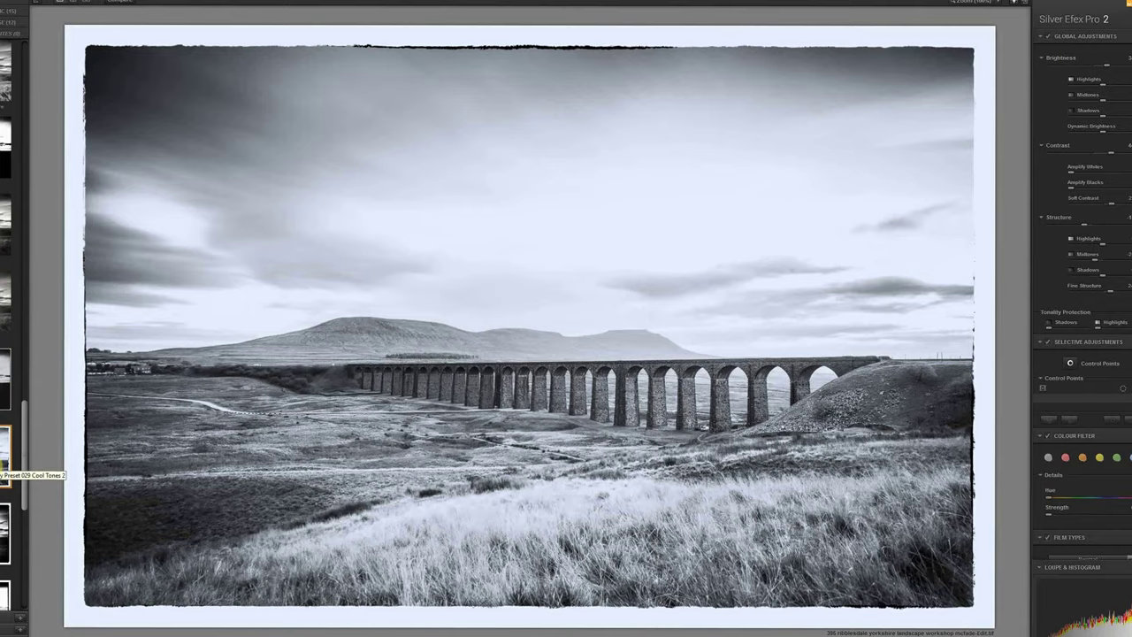
left_click(4, 538)
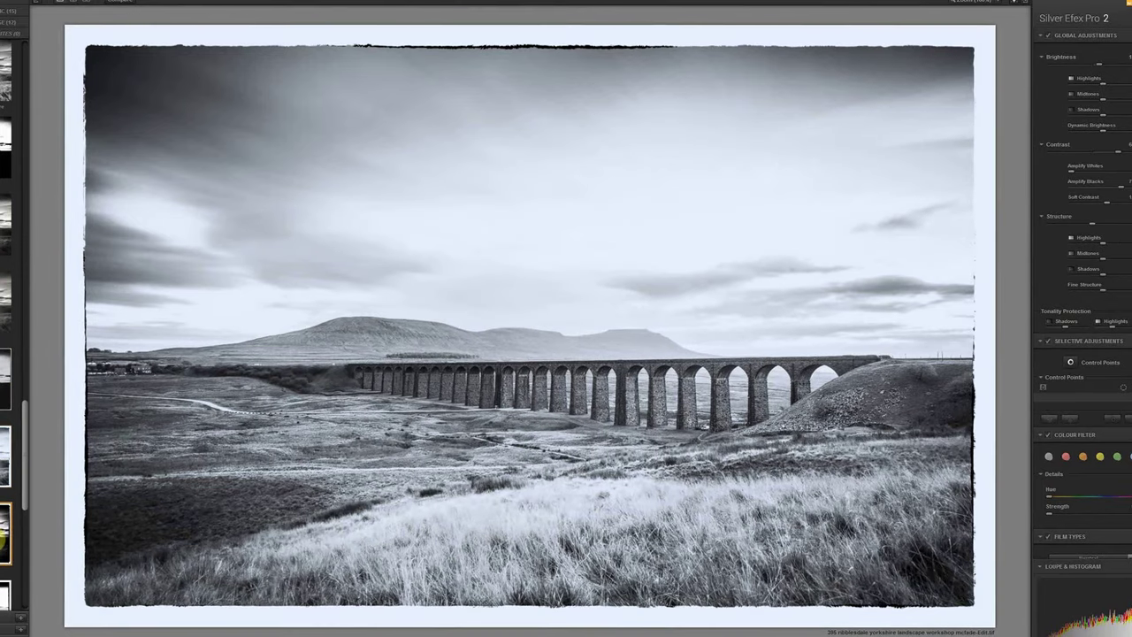
left_click(5, 590)
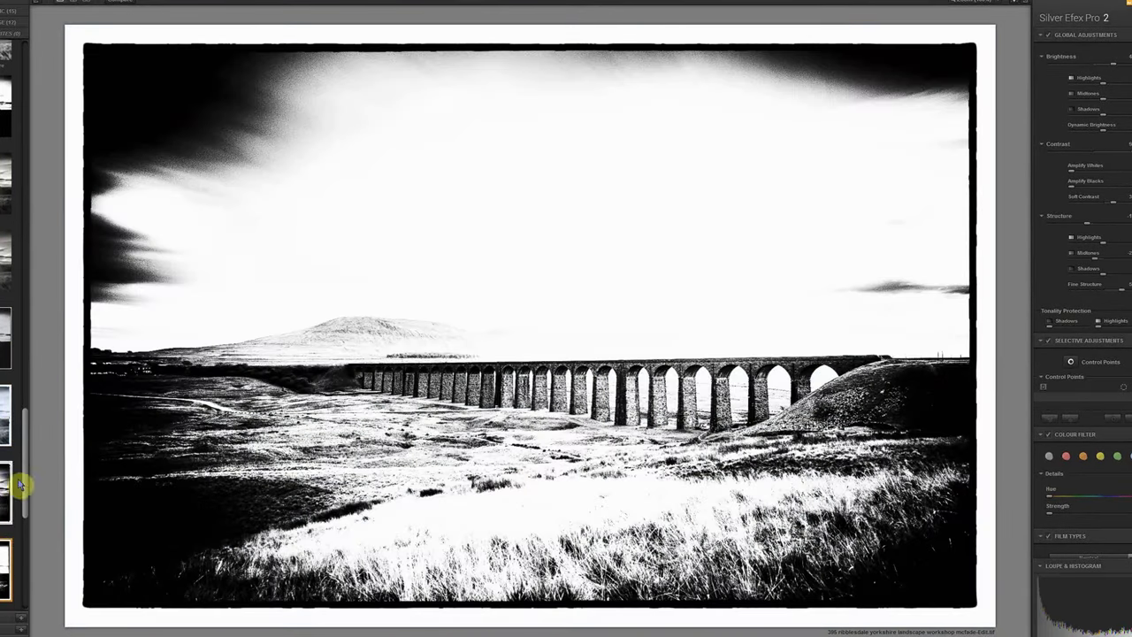
Try preset 015 Full Dynamic (harsh), and apply a borderless preset higher in the list with stronger structure
left_click_drag(24, 469, 15, 263)
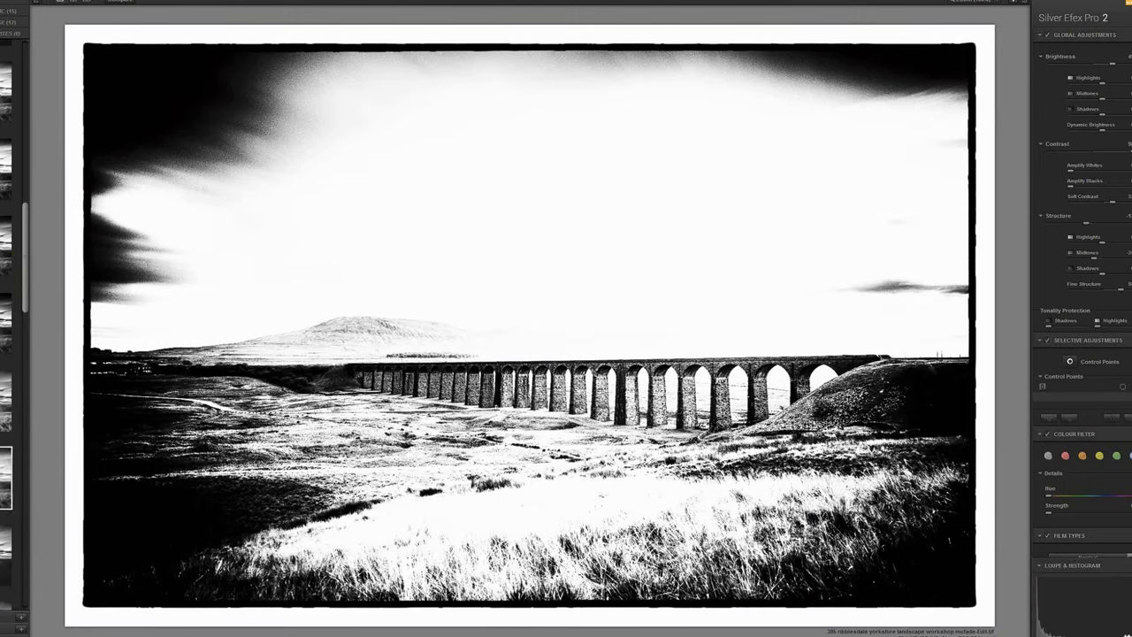
left_click(6, 401)
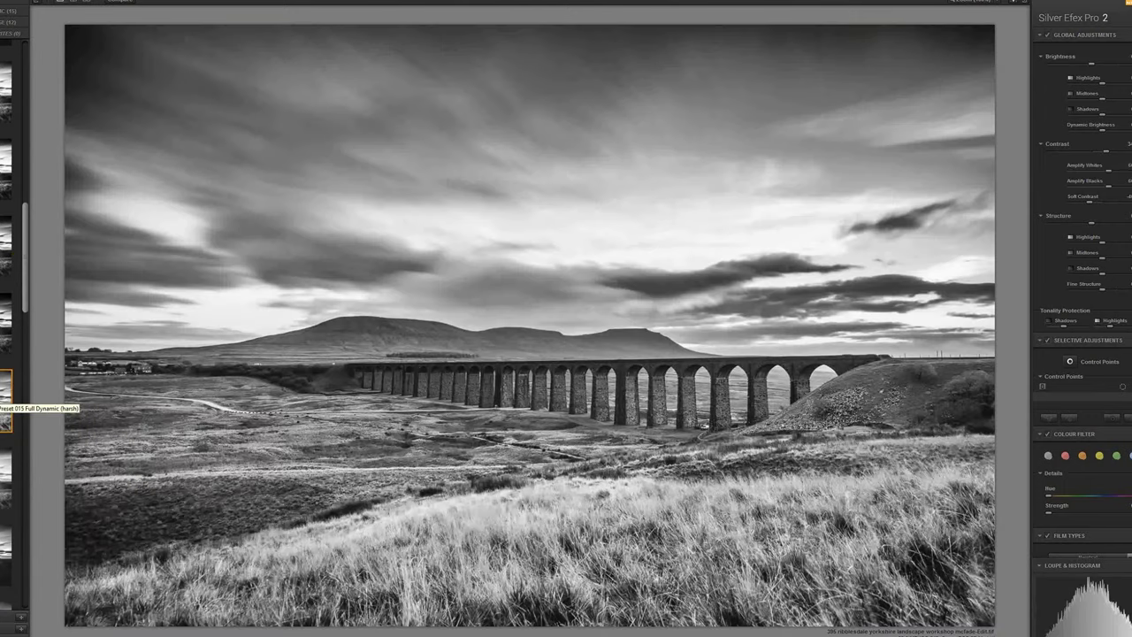
left_click_drag(23, 309, 23, 221)
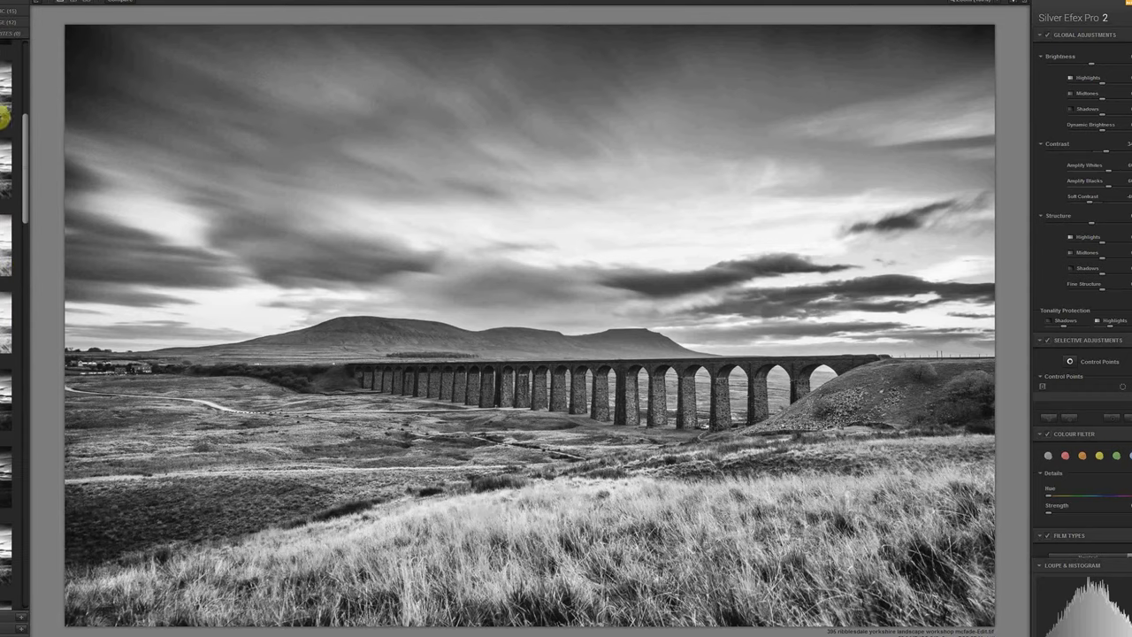
left_click(5, 102)
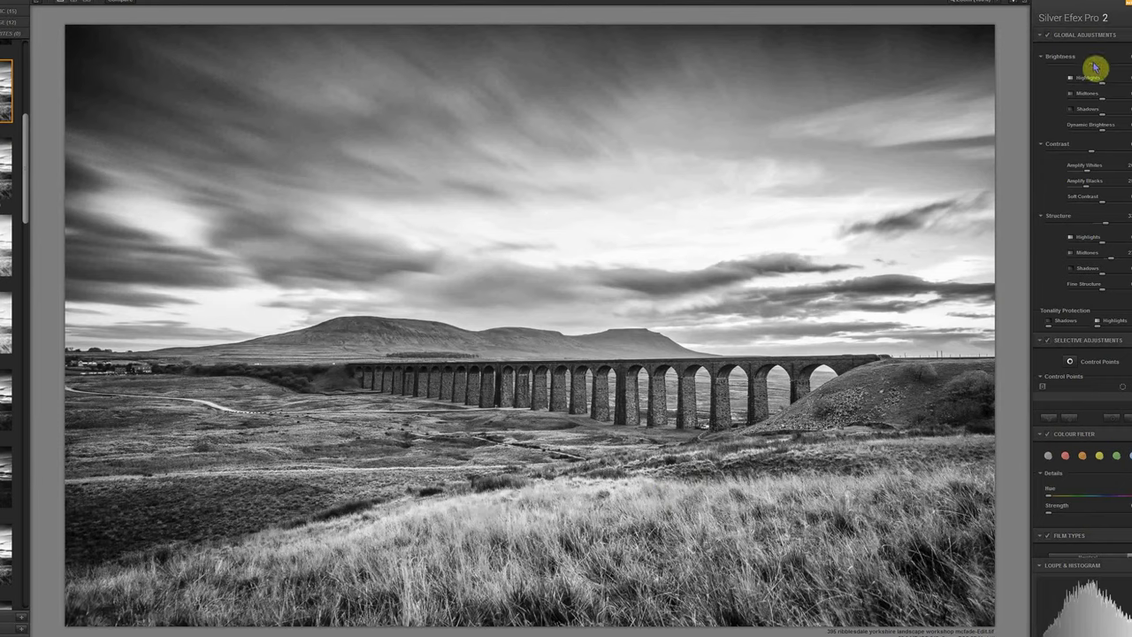
Lower the Highlights, Shadows and Dynamic Brightness and raise the Midtones in the Brightness adjustments
left_click_drag(1089, 68, 1091, 68)
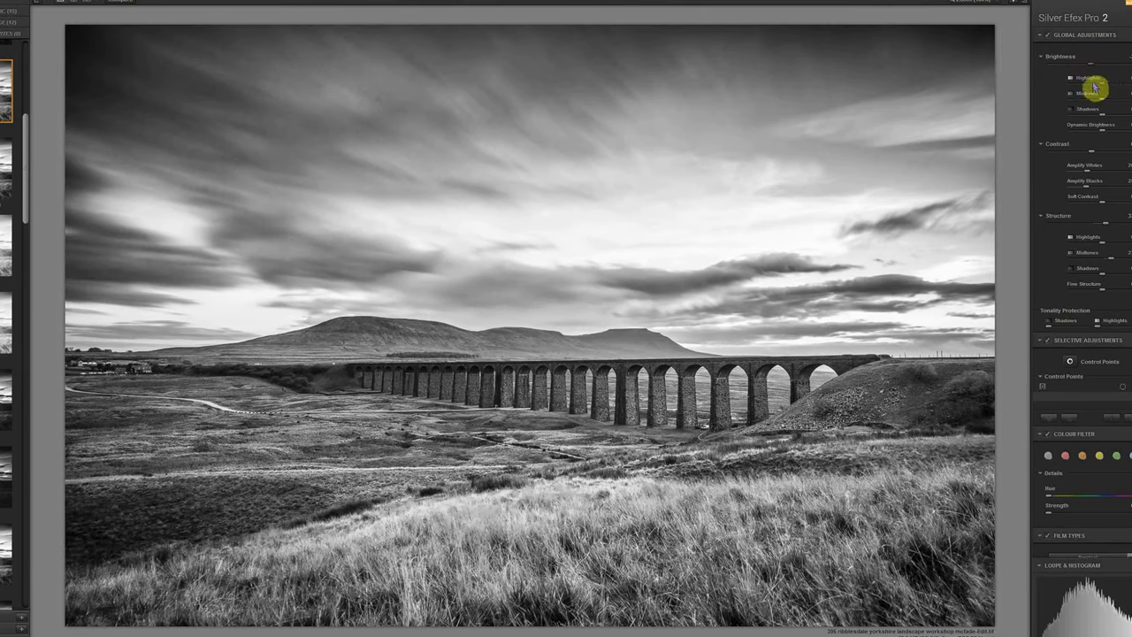
left_click_drag(1076, 85, 1131, 85)
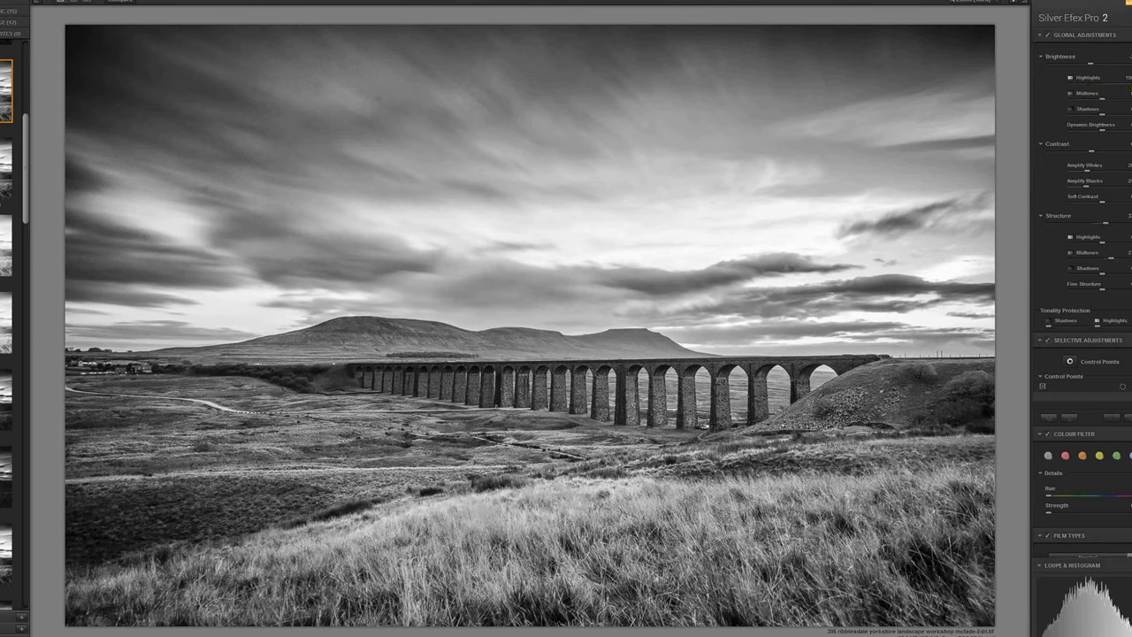
left_click(1076, 84)
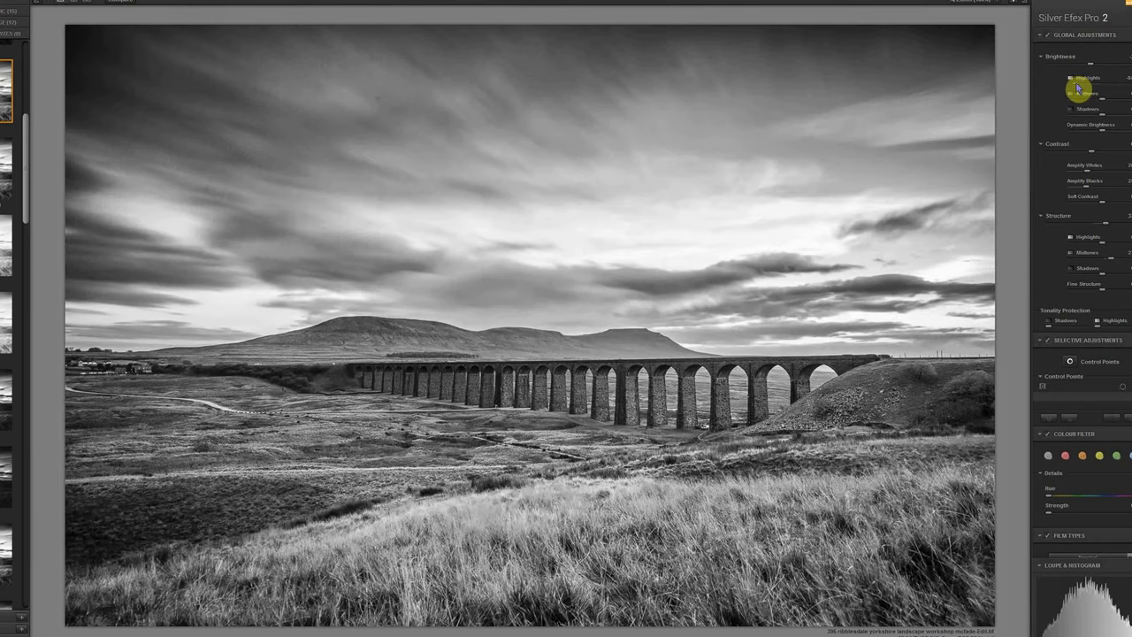
left_click_drag(1078, 87, 1124, 102)
left_click(1084, 115)
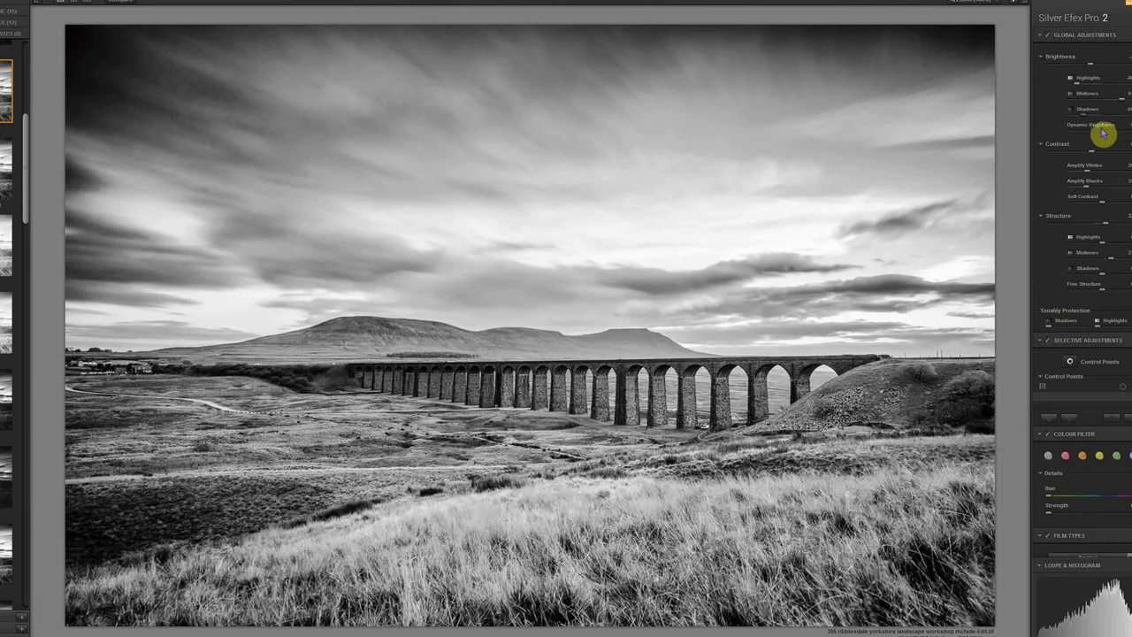
left_click_drag(1111, 129, 1095, 133)
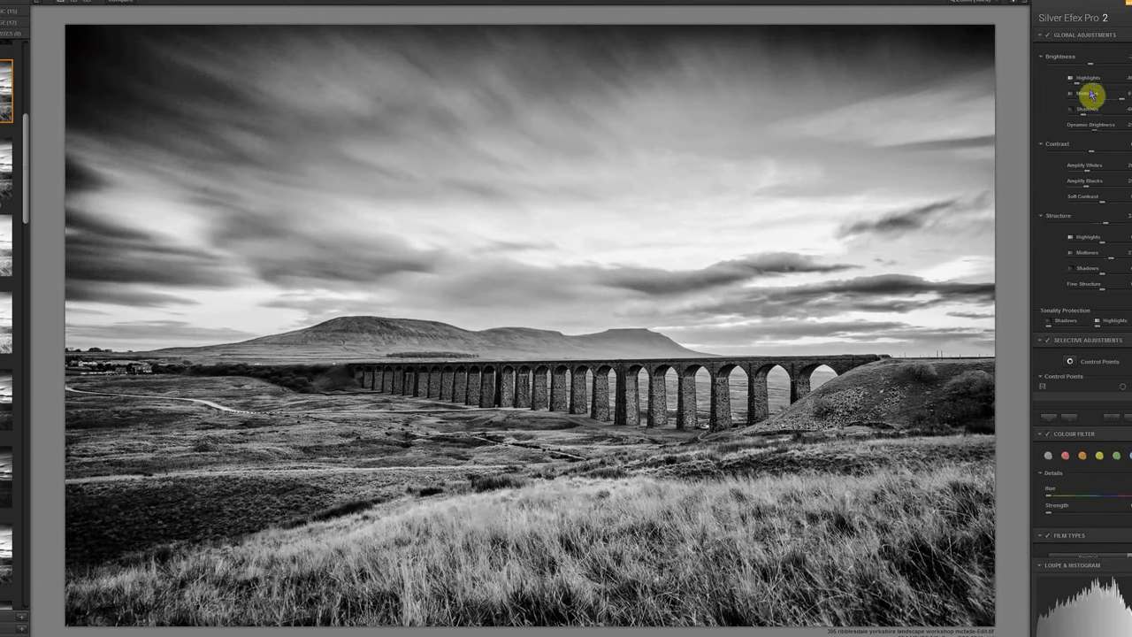
left_click(1111, 99)
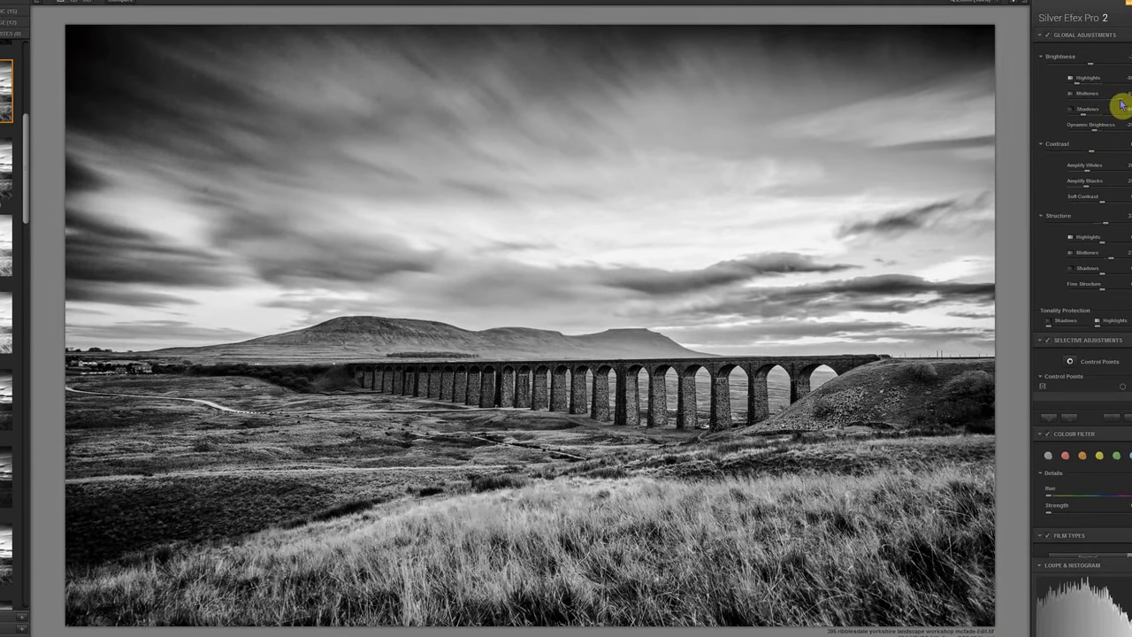
left_click(1094, 115)
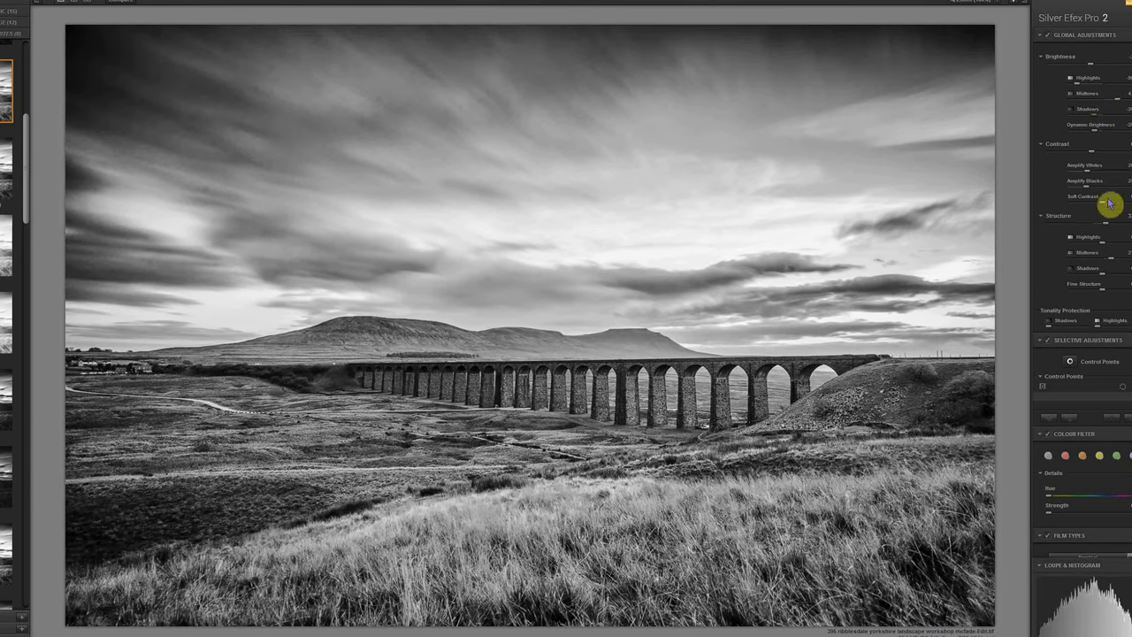
Raise Soft Contrast, the Highlights structure, Fine Structure and the Highlights tonality protection
left_click_drag(1116, 203, 1115, 208)
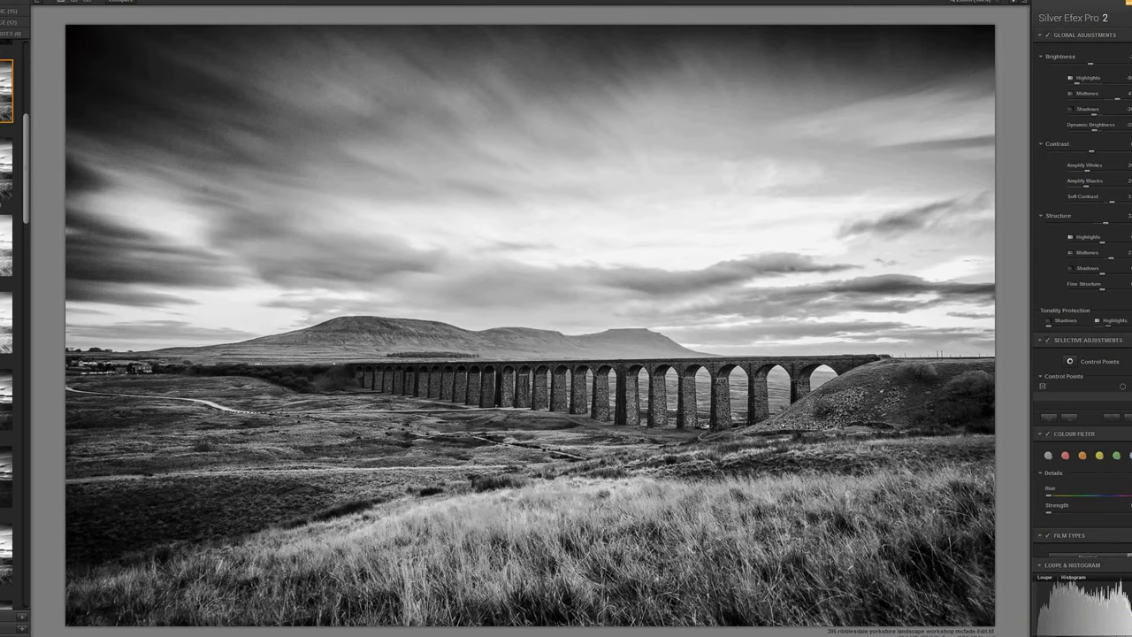
mouse_move(1083, 630)
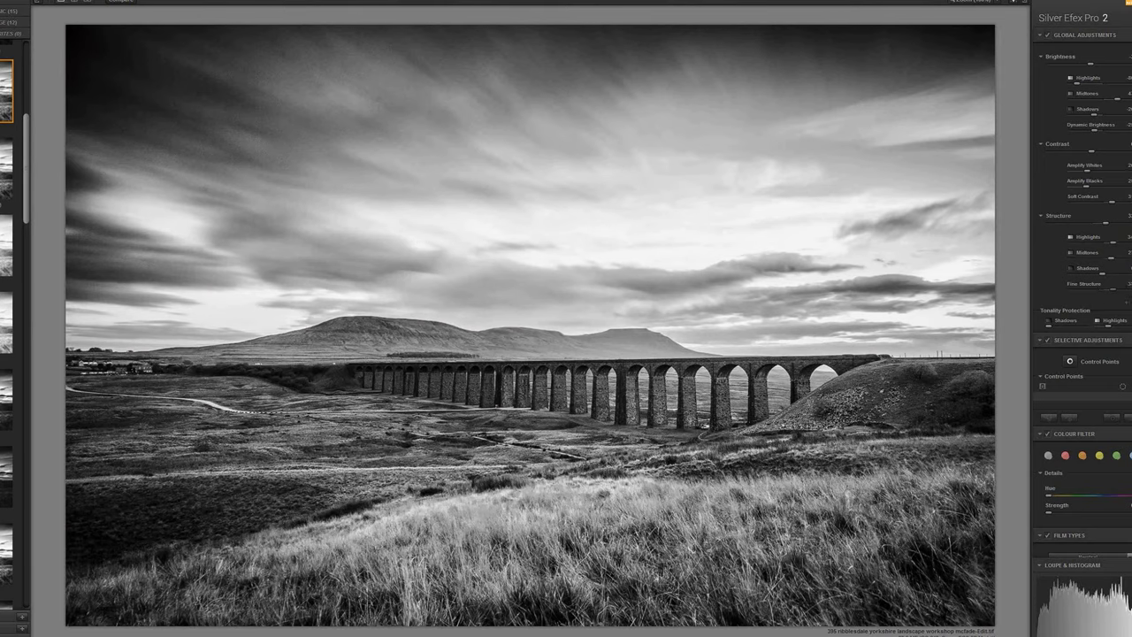
Compare the red, green and blue colour filters on the photo, and apply the yellow filter
scroll(1116, 309, "down", 4)
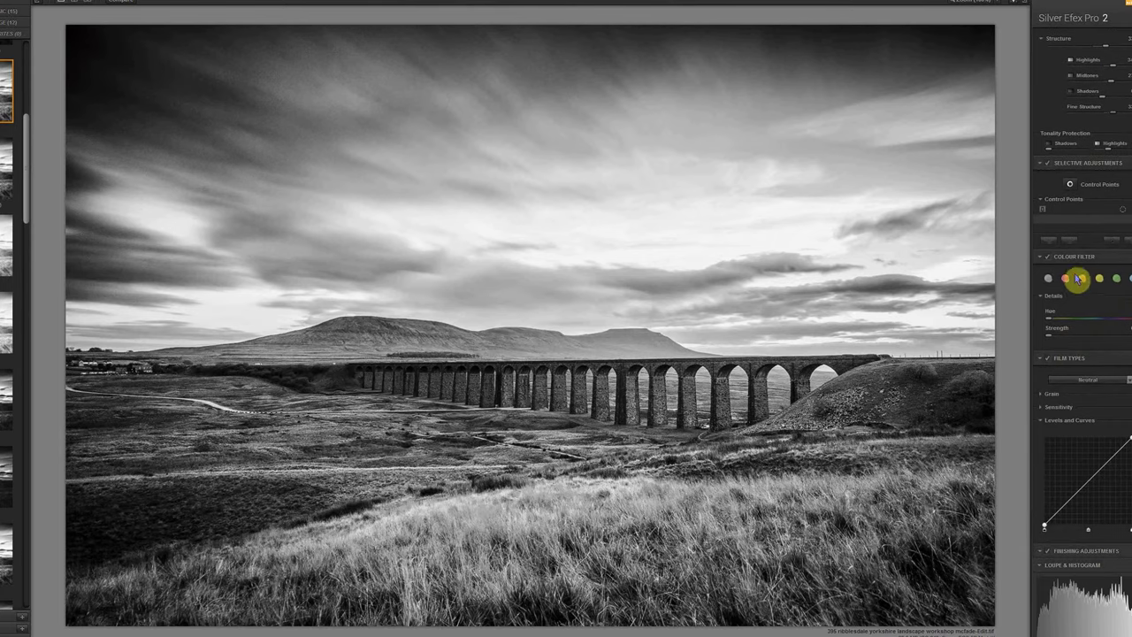
left_click(1081, 281)
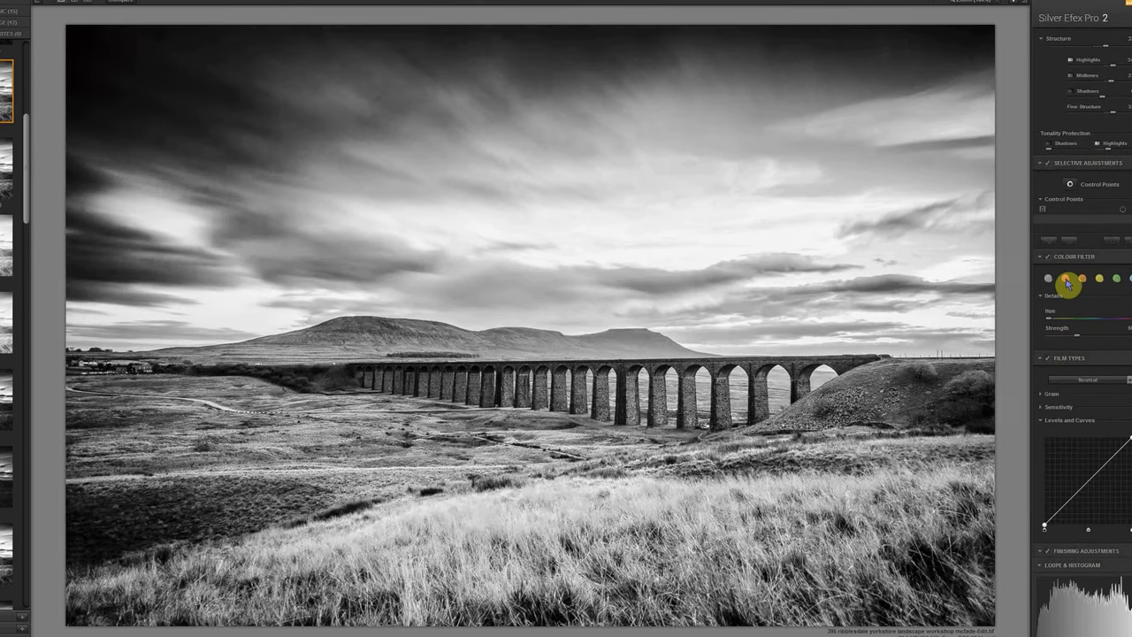
left_click(1115, 279)
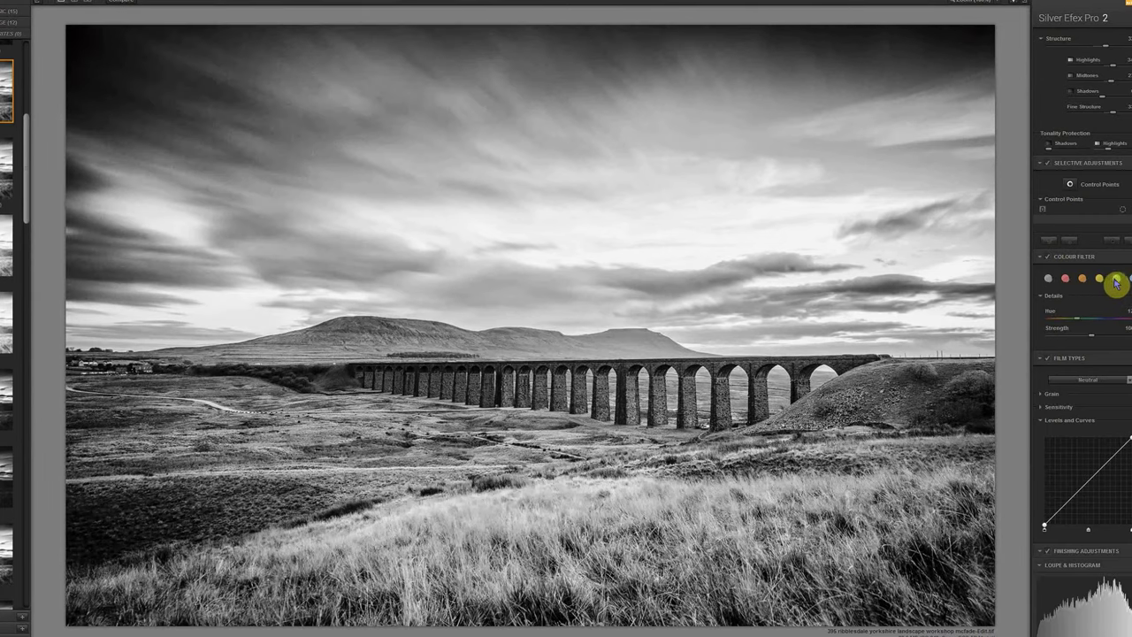
left_click(1126, 283)
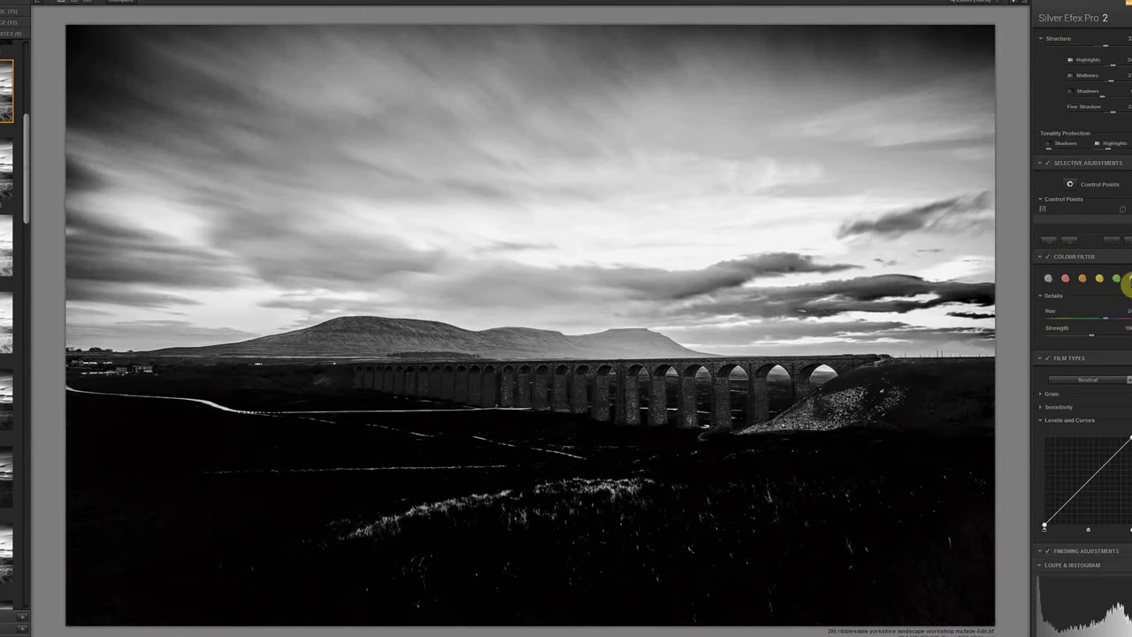
left_click(1115, 281)
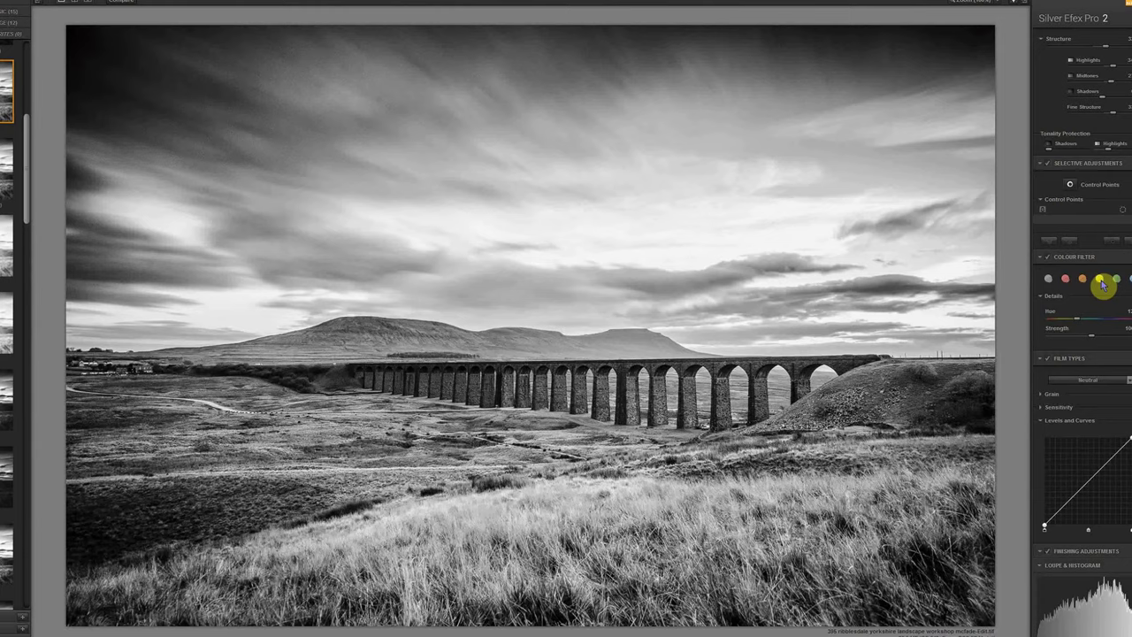
left_click(1101, 281)
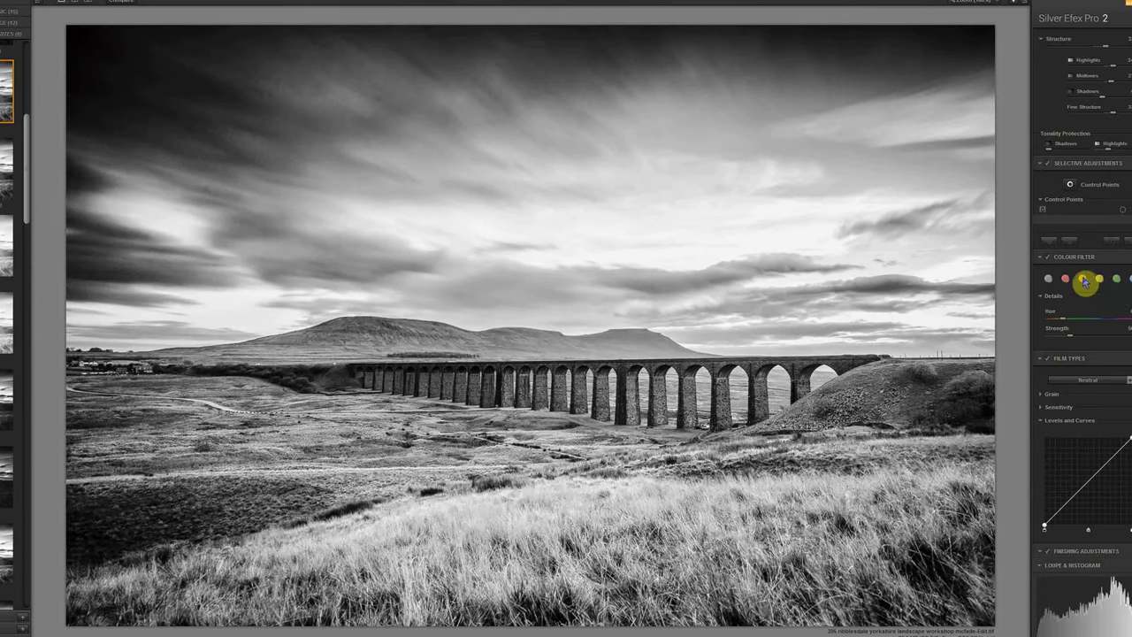
Compare the red and neutral colour filters on the photo, and reapply the yellow filter
left_click(1065, 281)
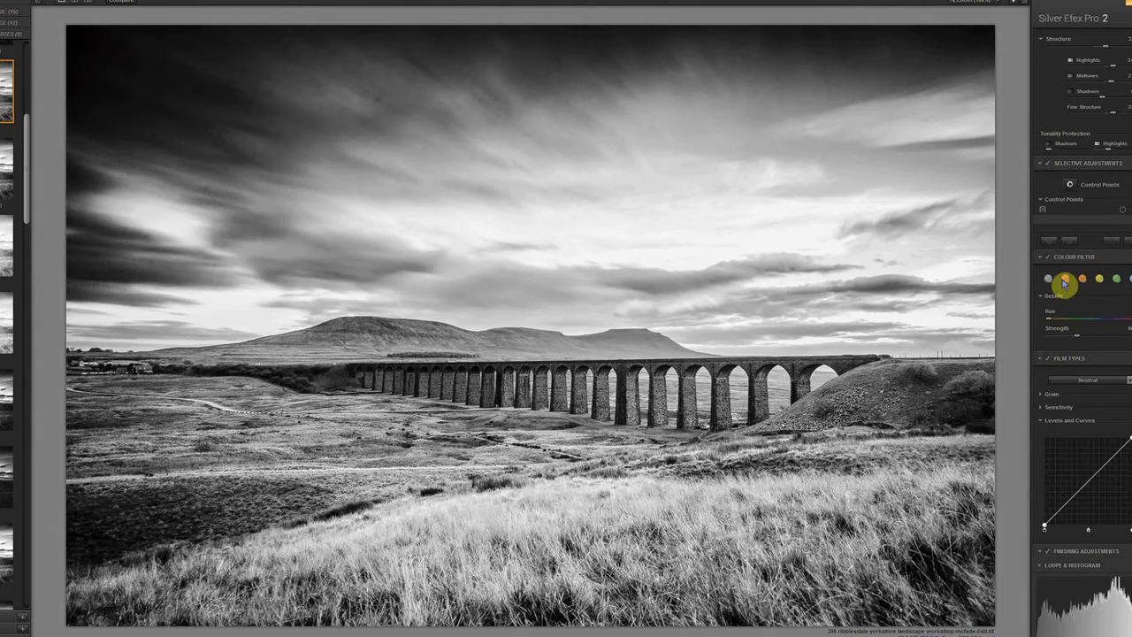
left_click(1049, 280)
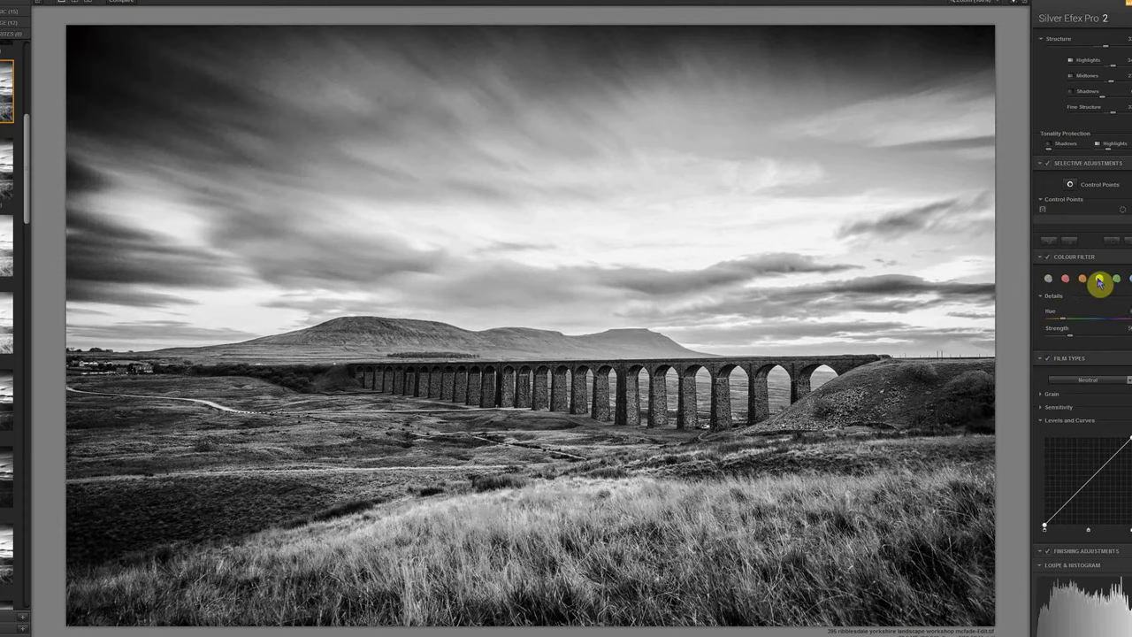
left_click(1099, 281)
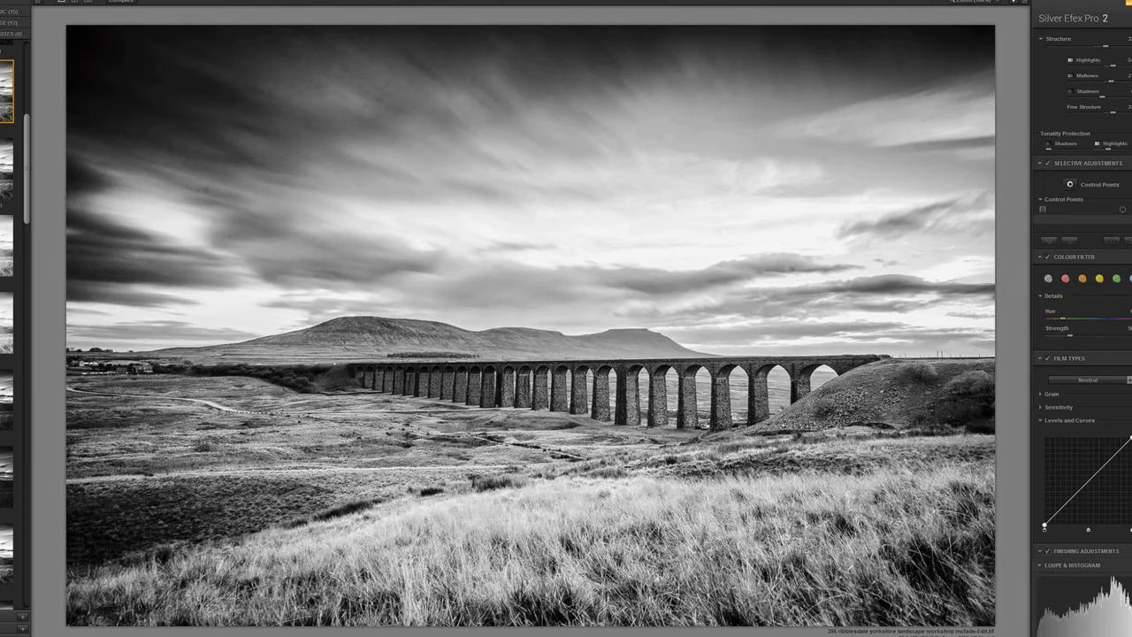
Apply a Sepia toning to the photo, preview the Lens Falloff 1 vignette, and keep the vignette set to Off
scroll(1082, 292, "down", 4)
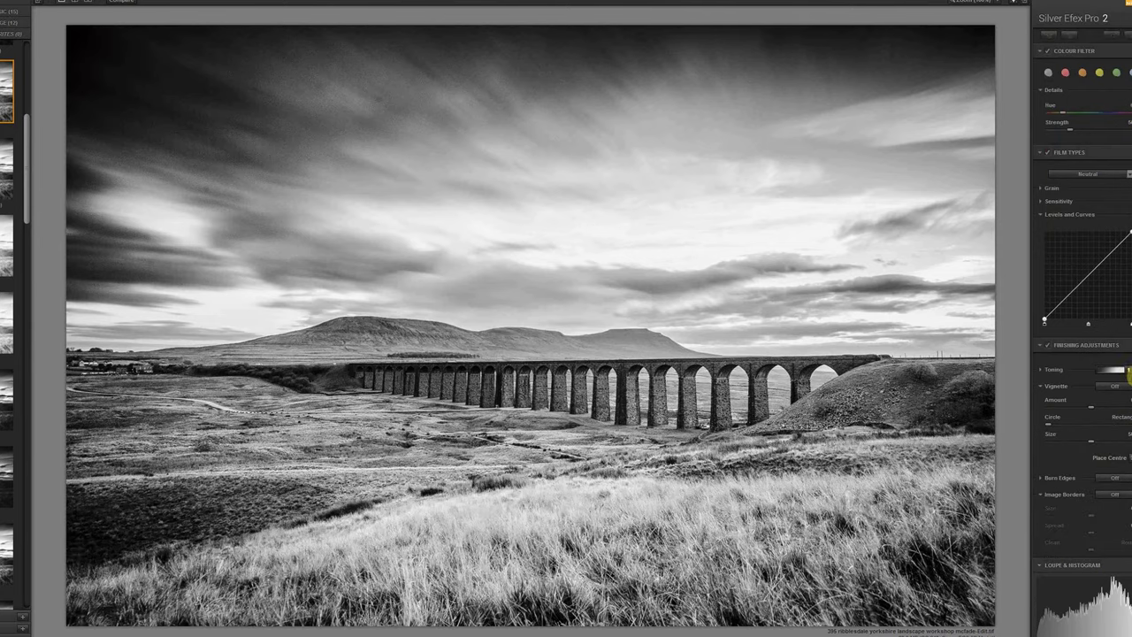
left_click(1126, 371)
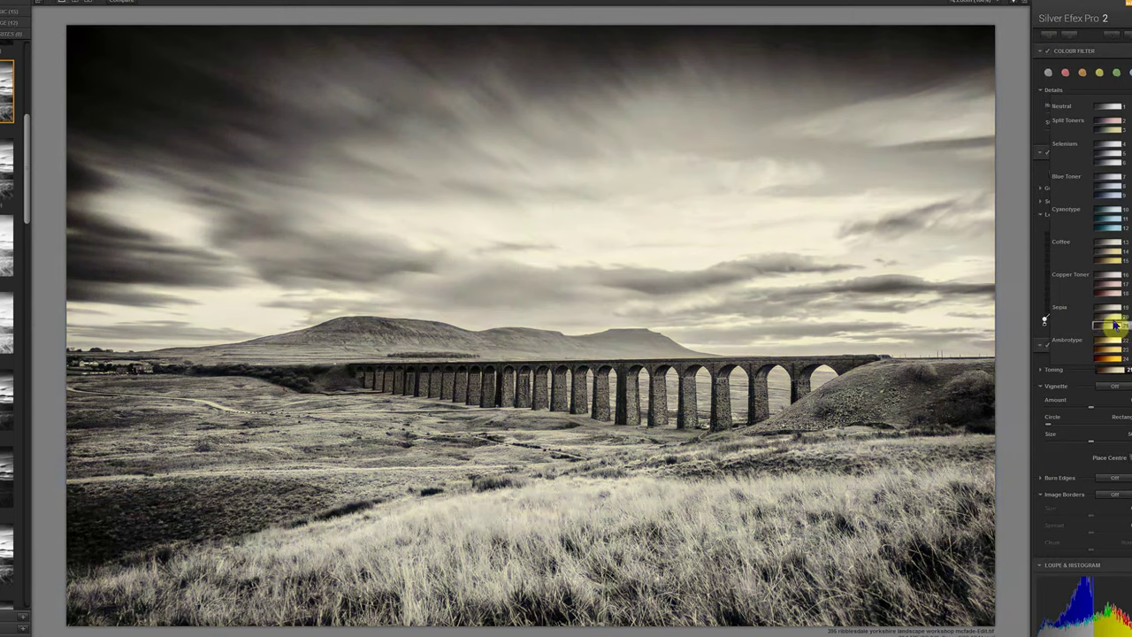
left_click(1116, 326)
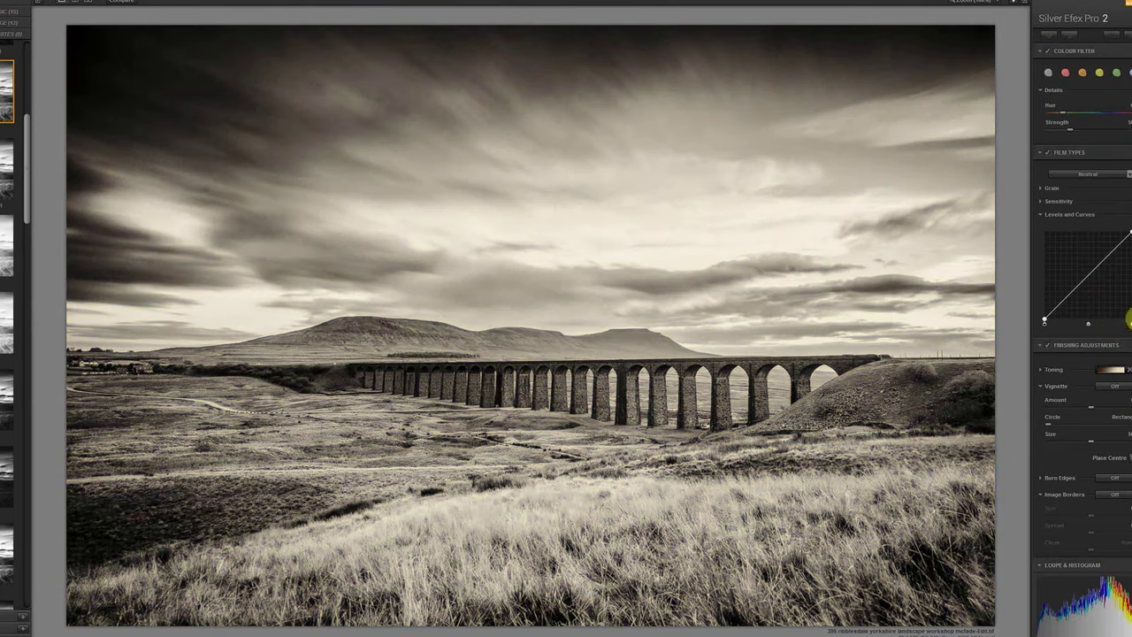
scroll(1123, 372, "down", 1)
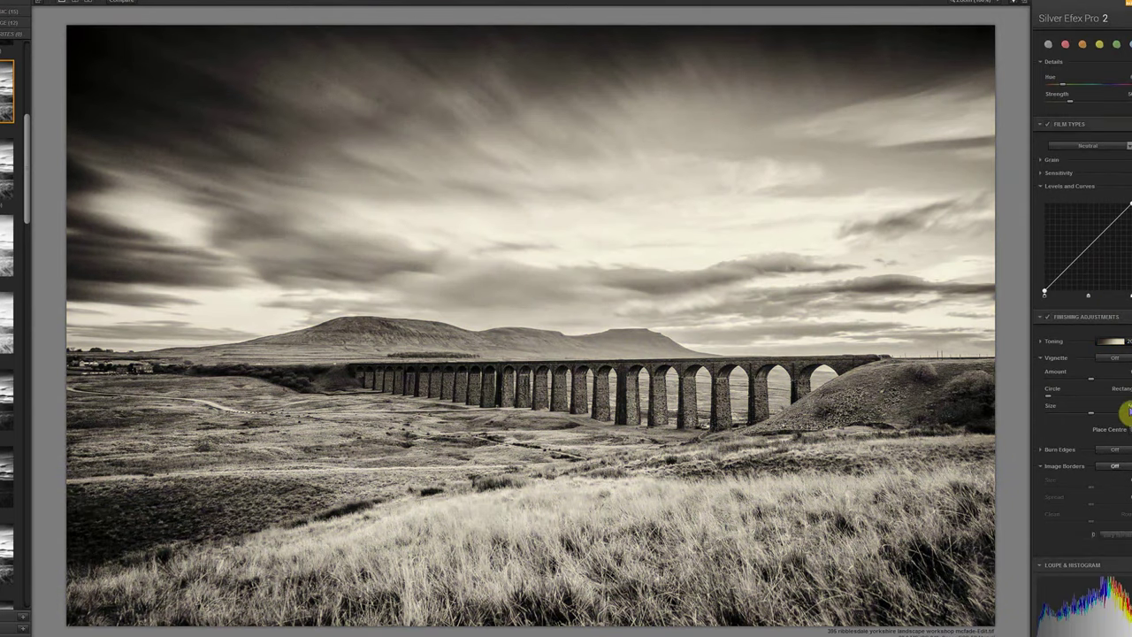
left_click(1125, 358)
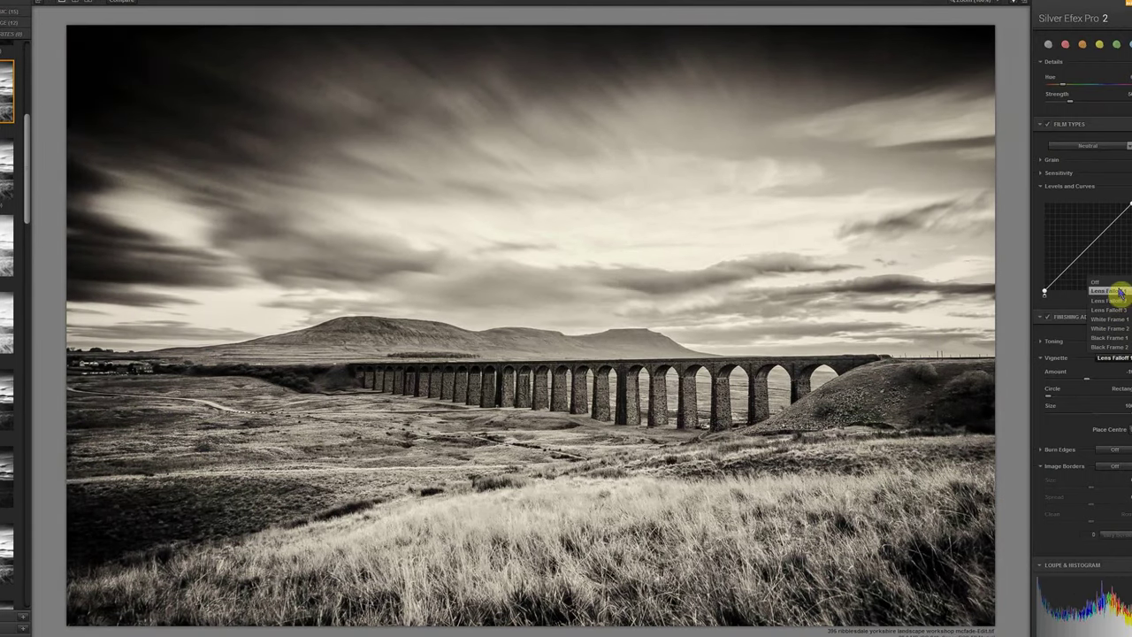
left_click(1118, 283)
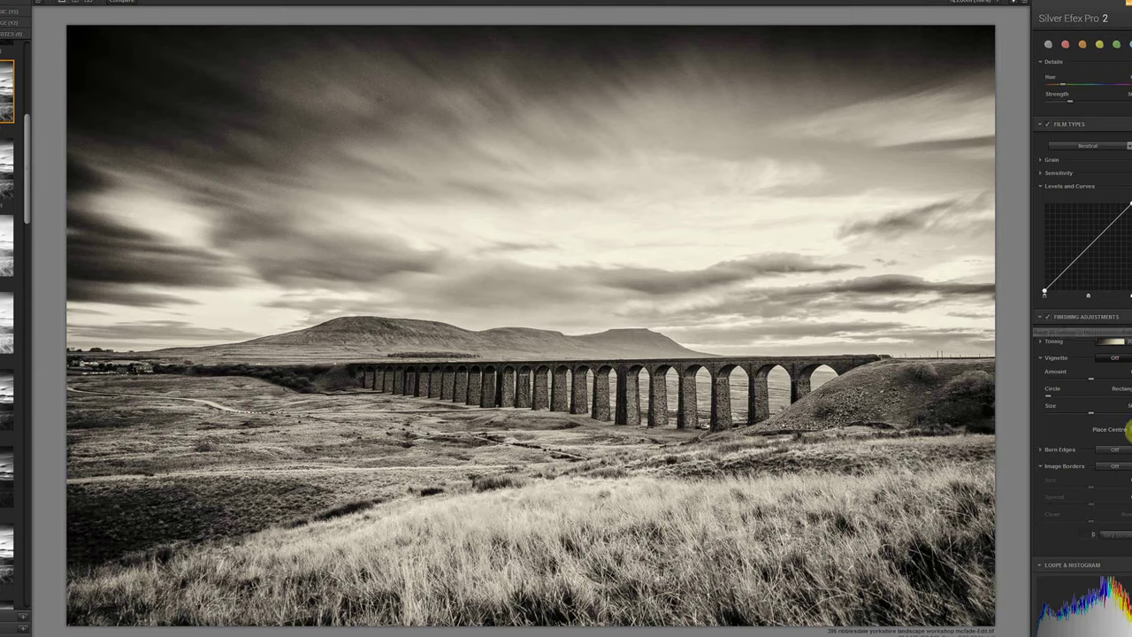
Review the adjustments, save the toned conversion back to Lightroom, and show the converted photo there
scroll(1083, 301, "up", 5)
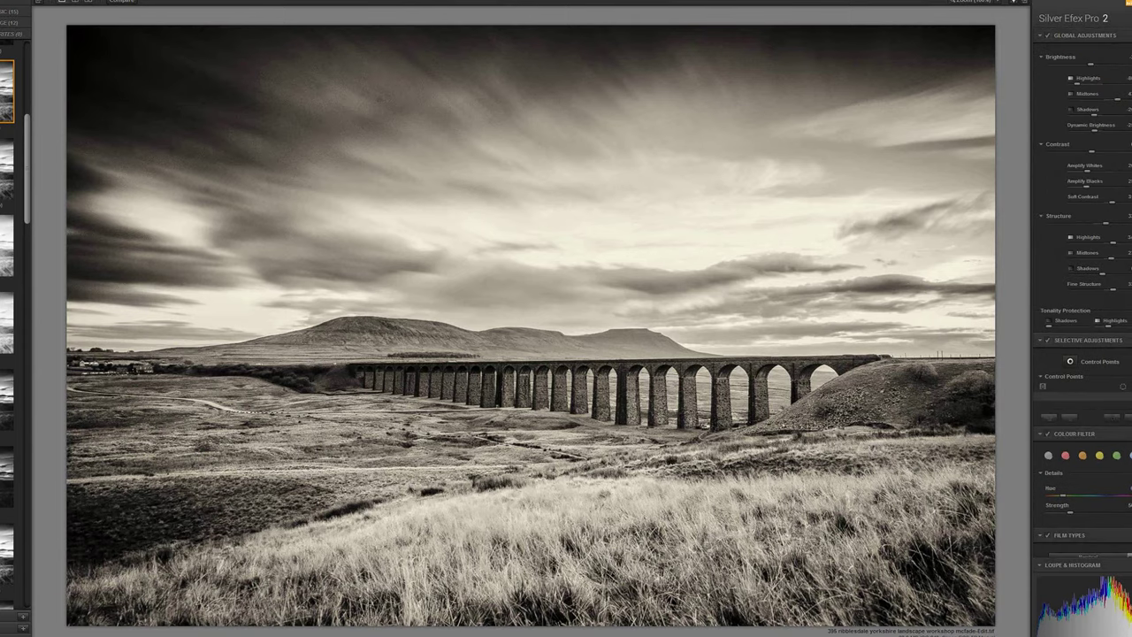
scroll(1116, 491, "down", 3)
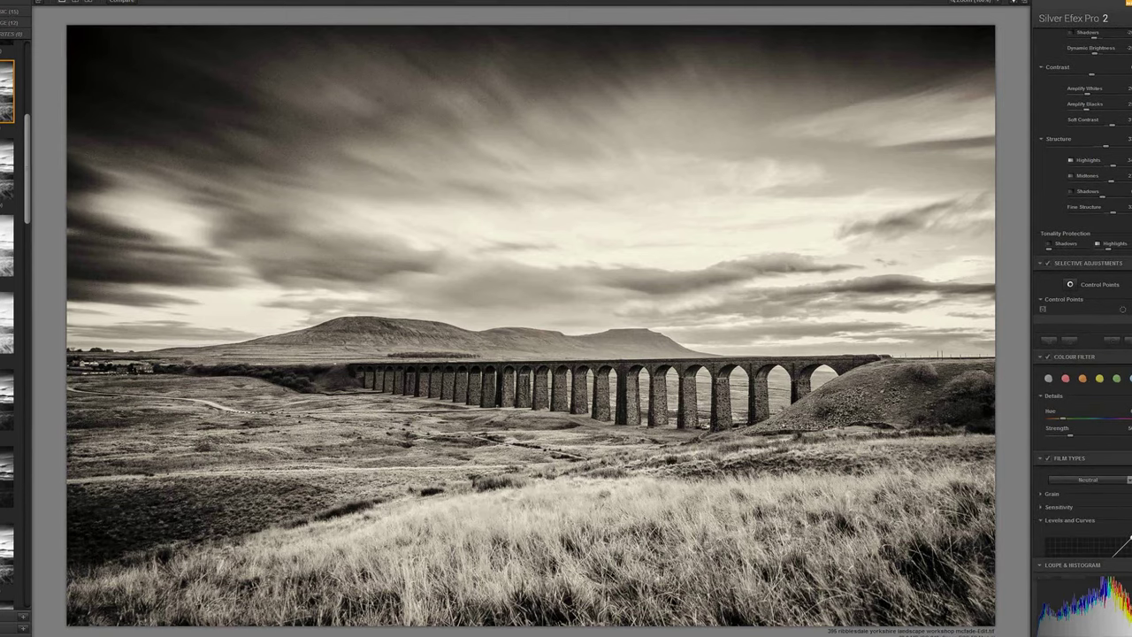
key("Return")
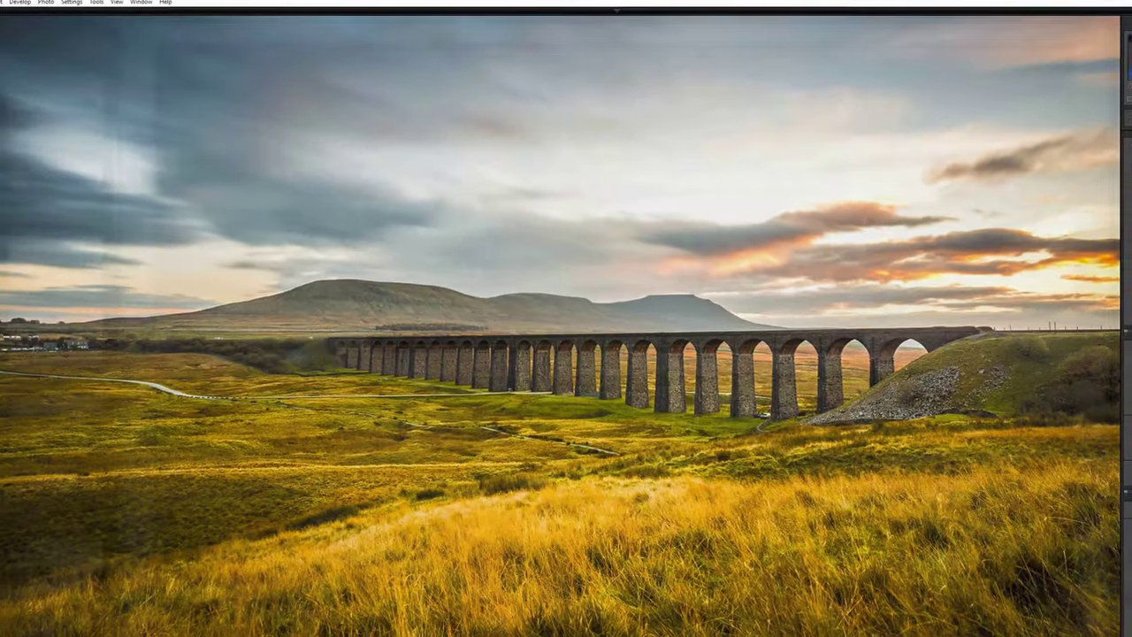
key("Right")
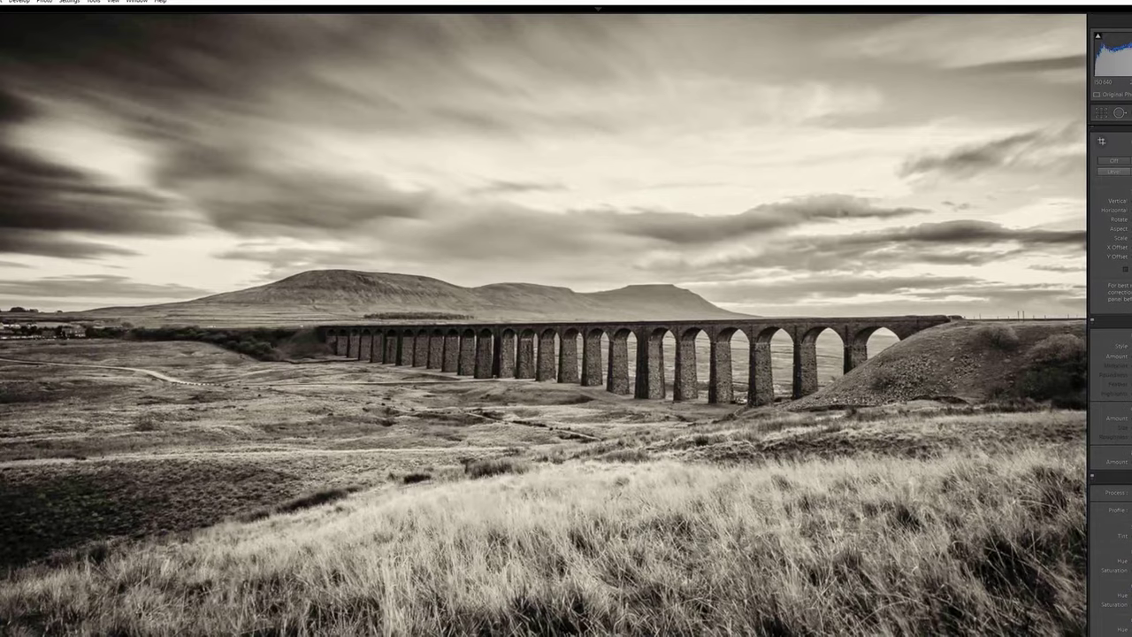
key("Right")
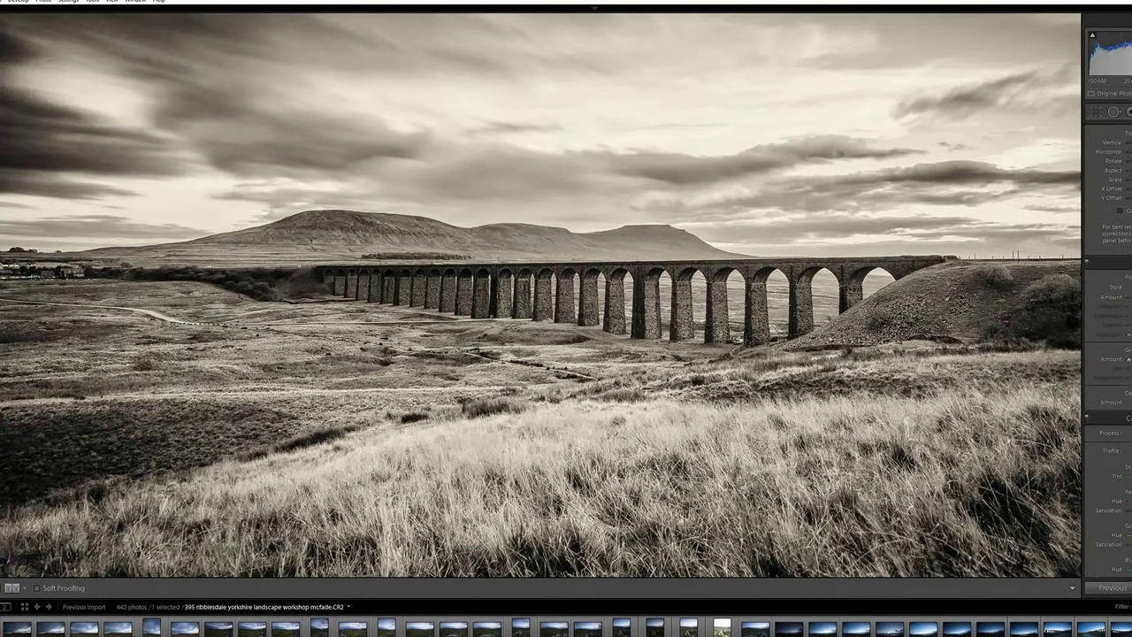
Create a virtual copy of the viaduct raw photo and reset the unneeded edits to show the unprocessed original
right_click(1111, 629)
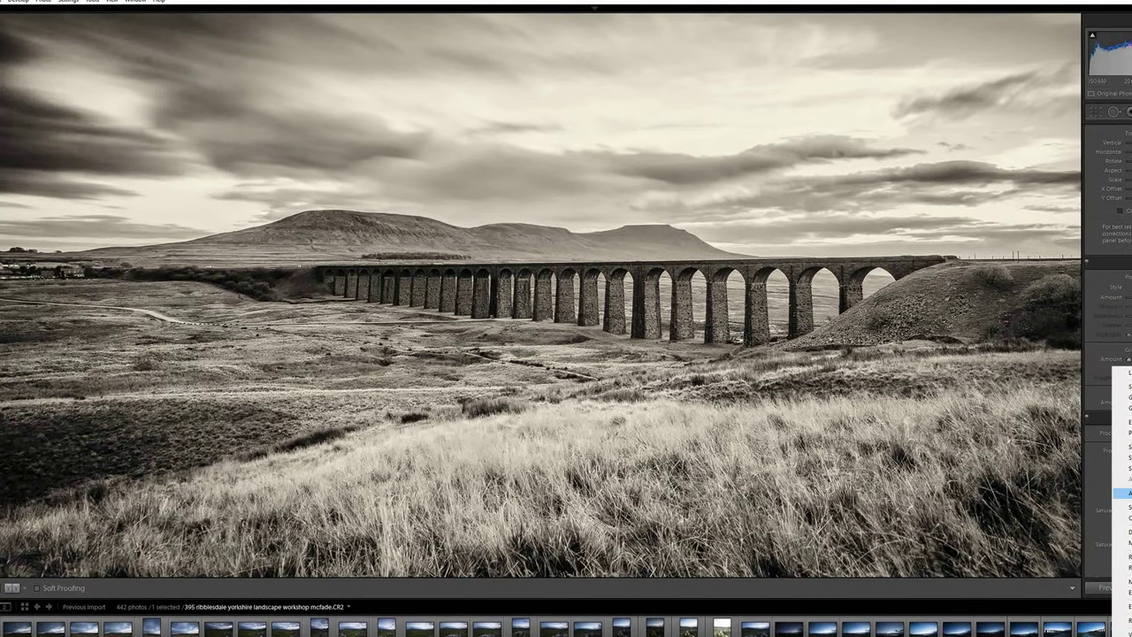
left_click(1121, 517)
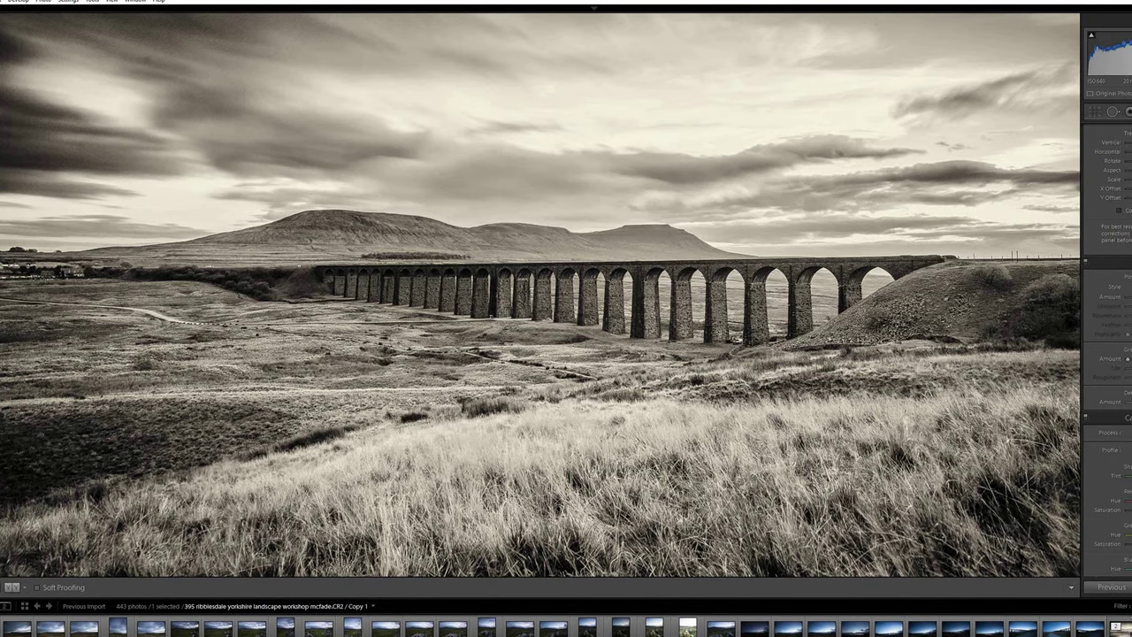
key("v")
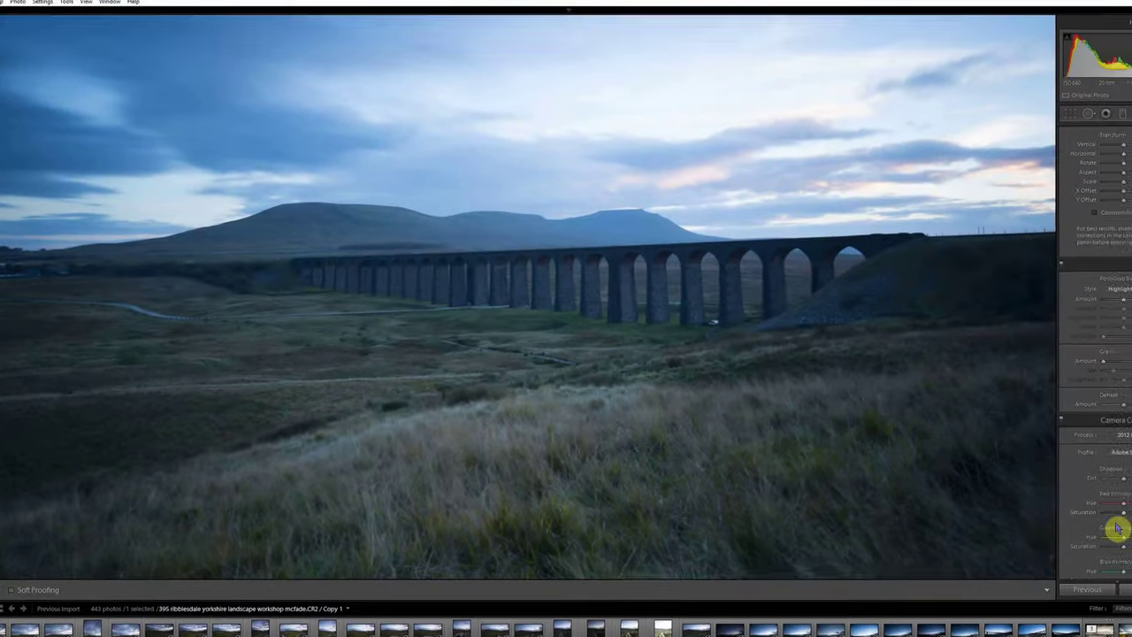
Inspect the foreground grass of the unedited viaduct photo up close, and compare the whole frame with the colour edit
left_click(831, 482)
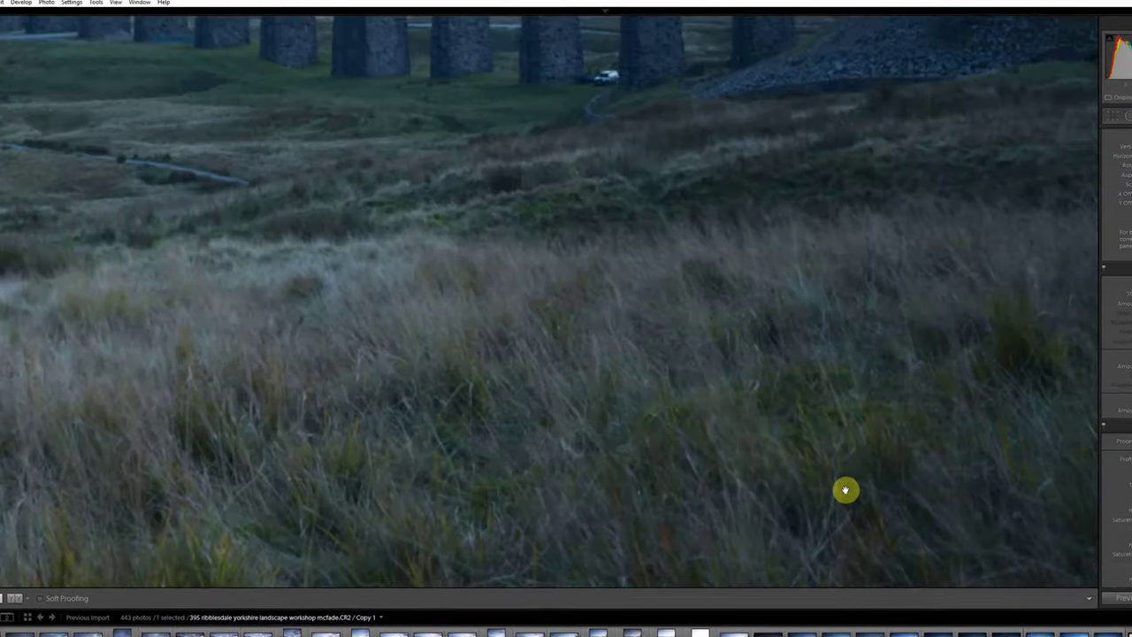
left_click(830, 482)
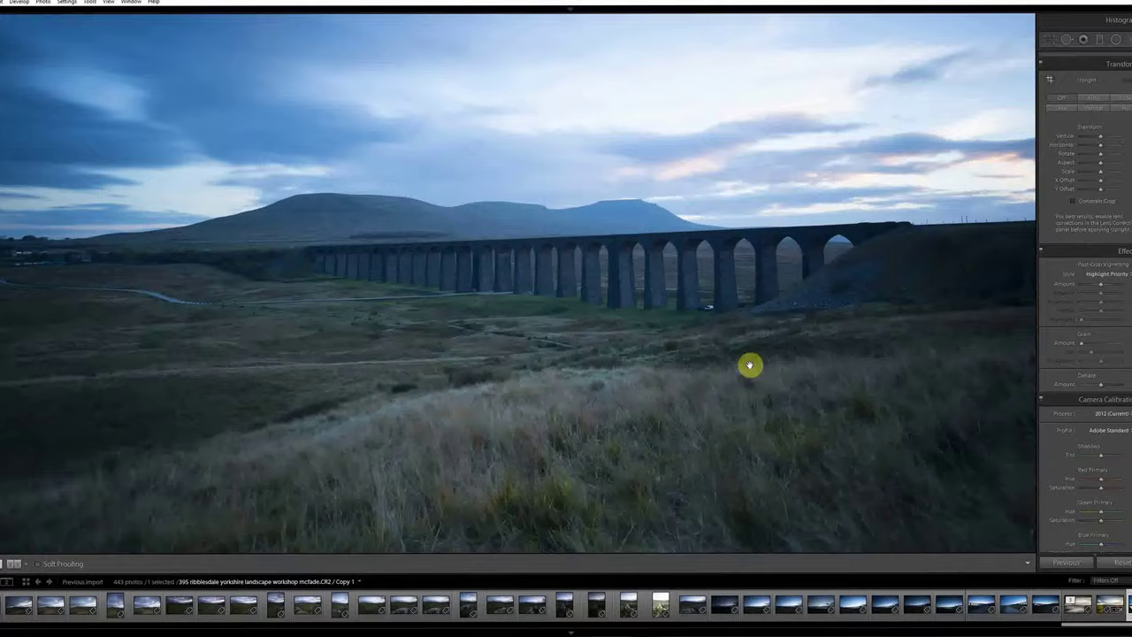
left_click(749, 366)
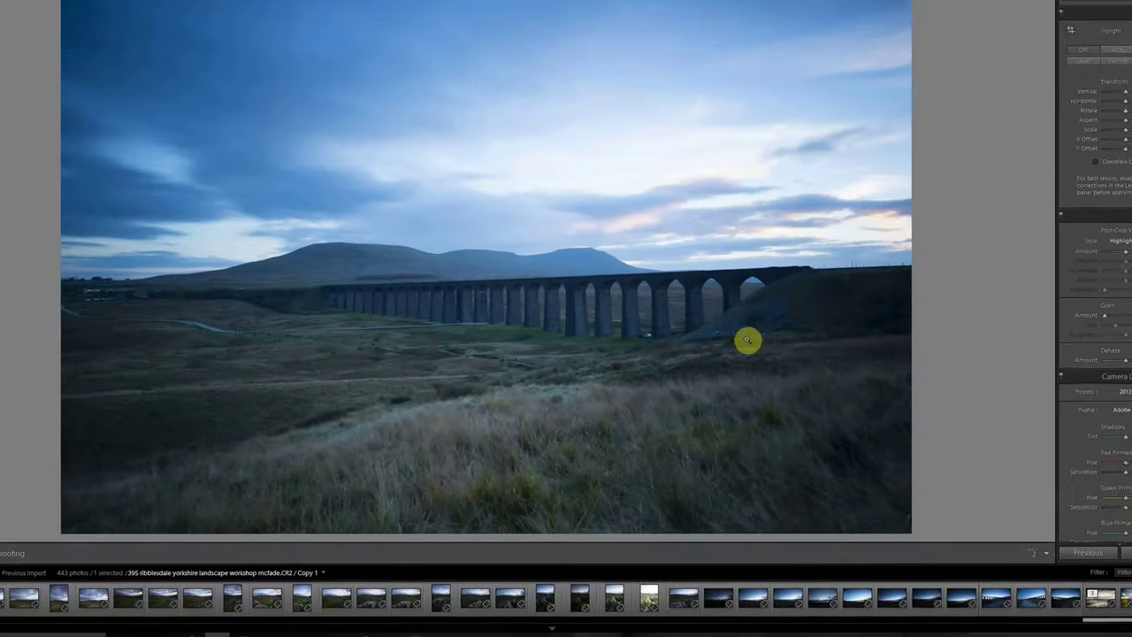
key("Left")
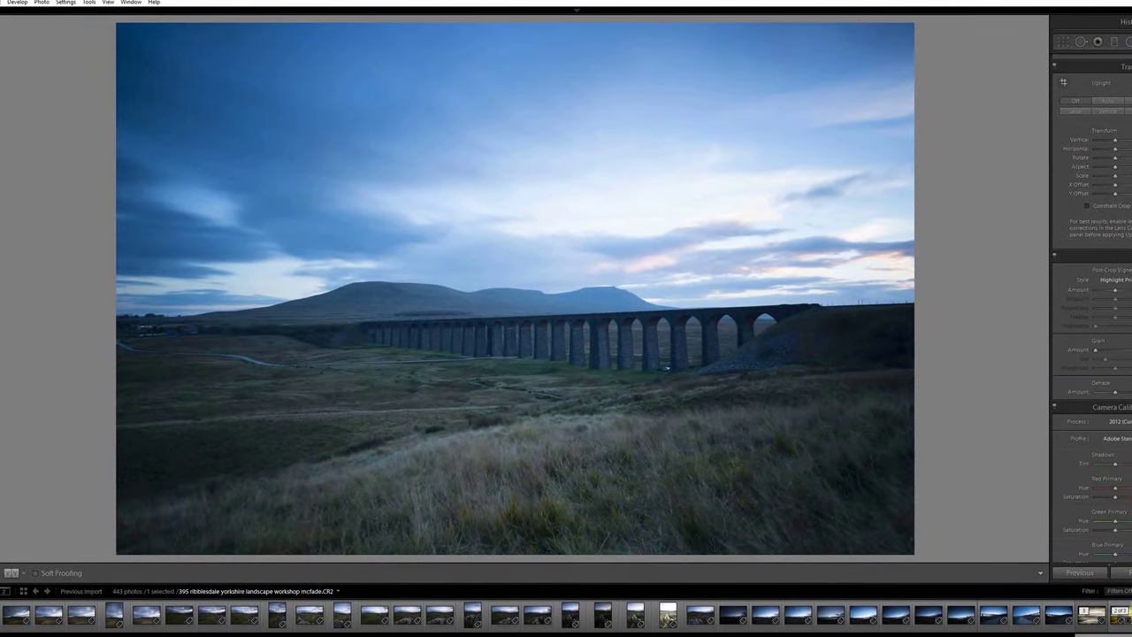
key("Right")
key("Left")
key("Right")
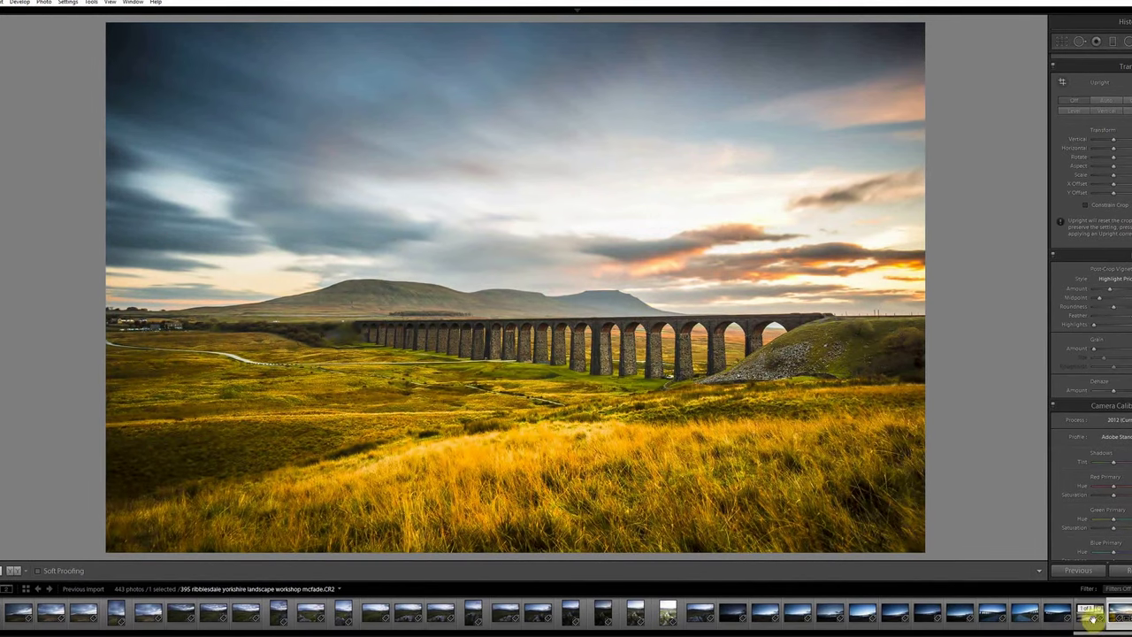
Compare the sepia-toned monochrome version with the colour edit of the viaduct, ending on the colour edit
left_click(1095, 626)
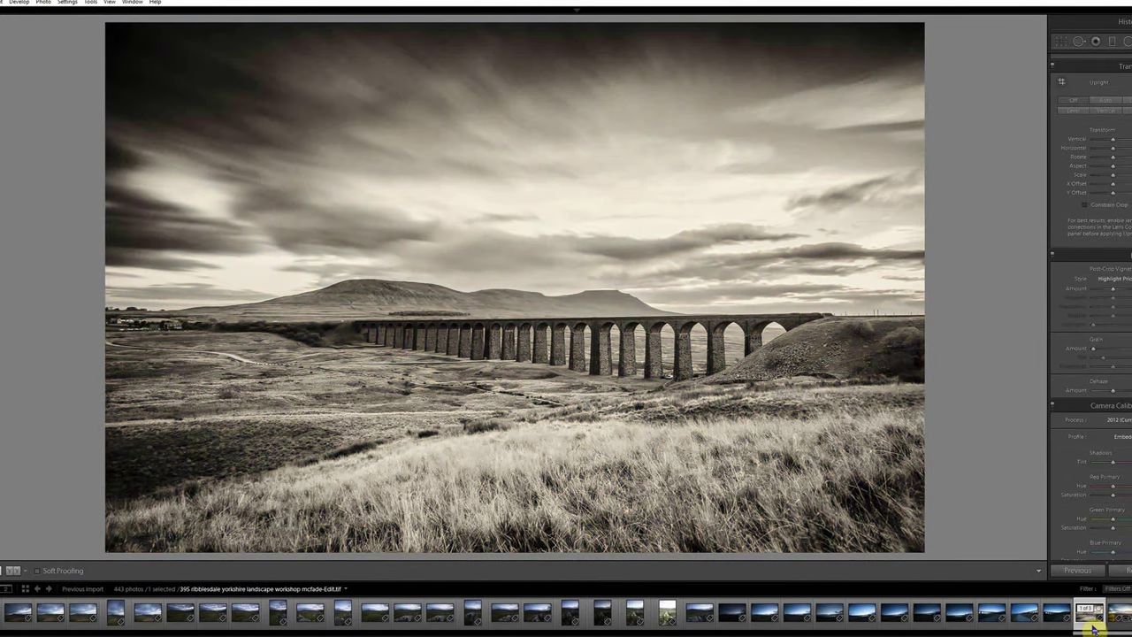
left_click(1118, 612)
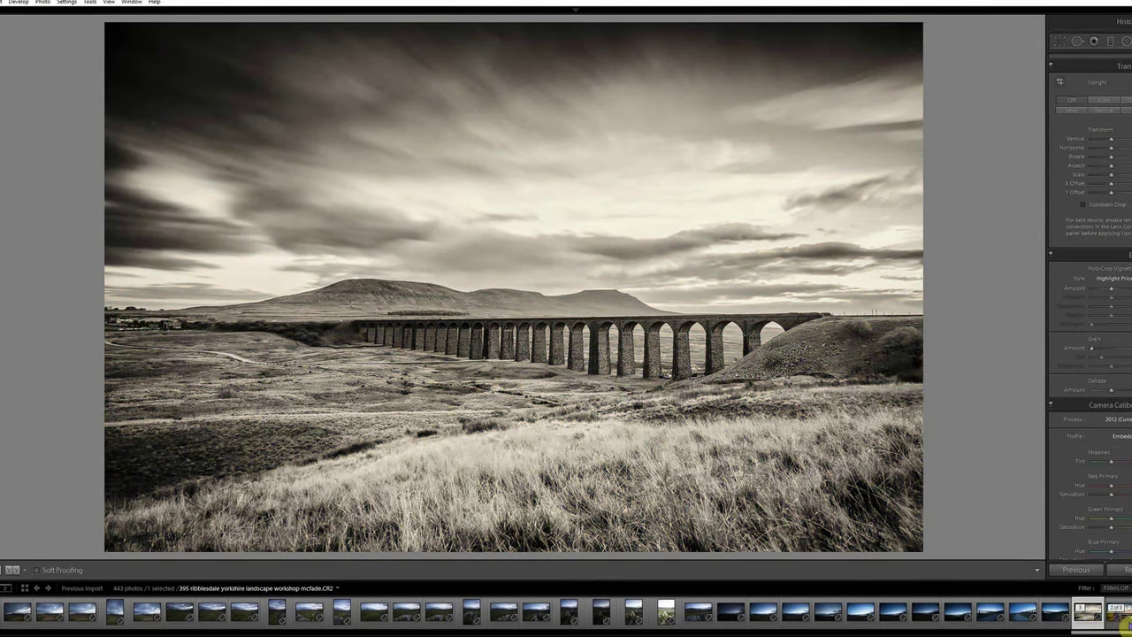
left_click(1089, 614)
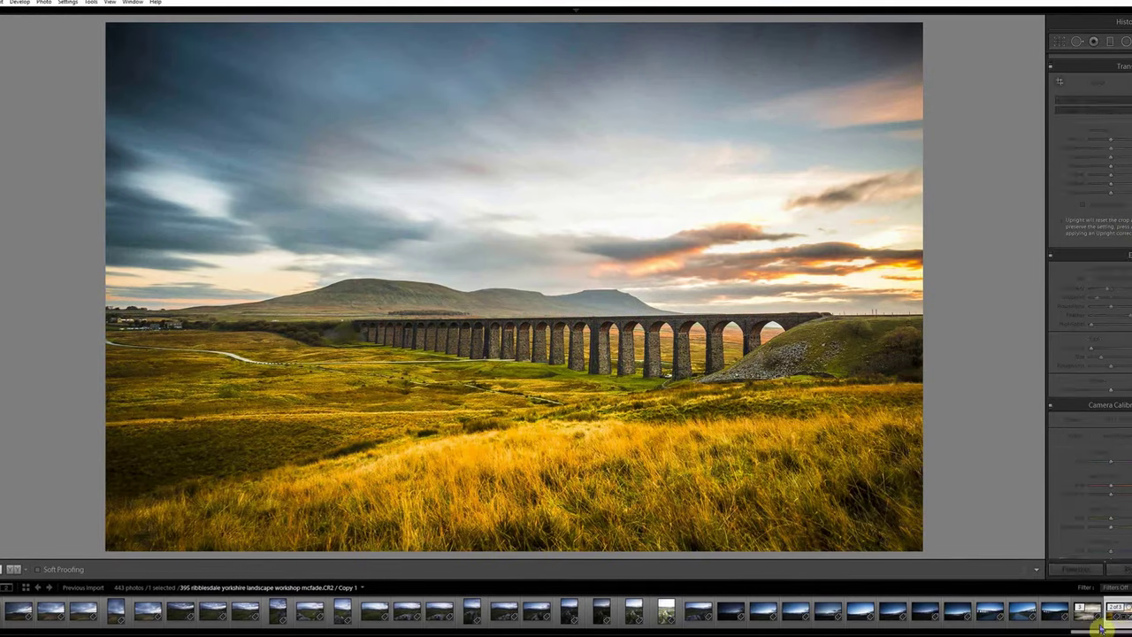
left_click(1093, 624)
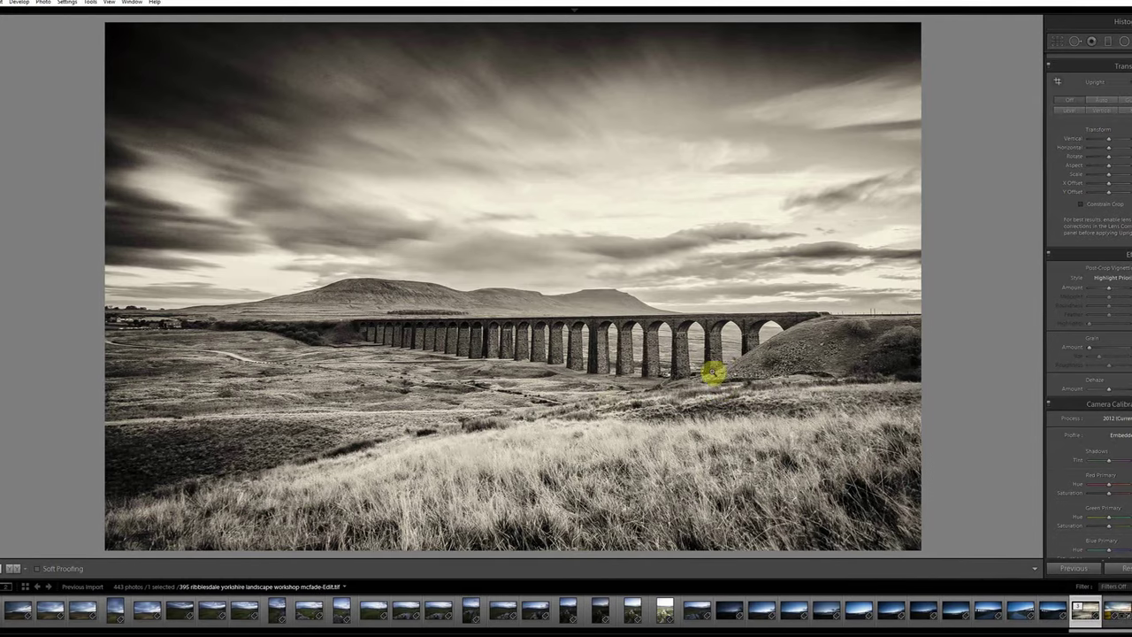
left_click(1089, 612)
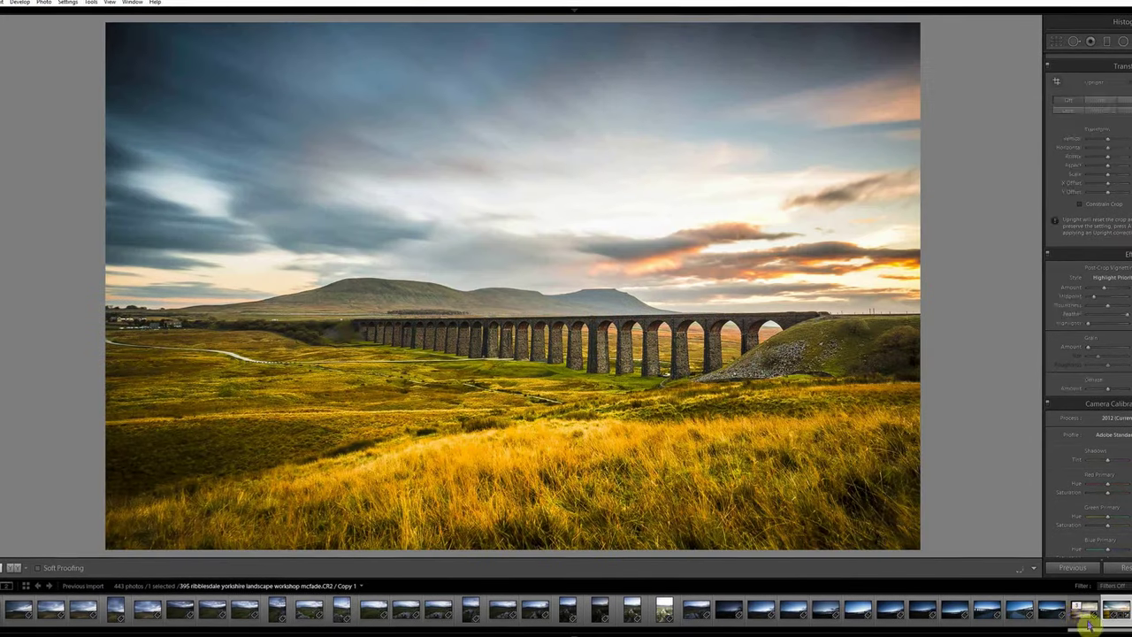
left_click(1083, 616)
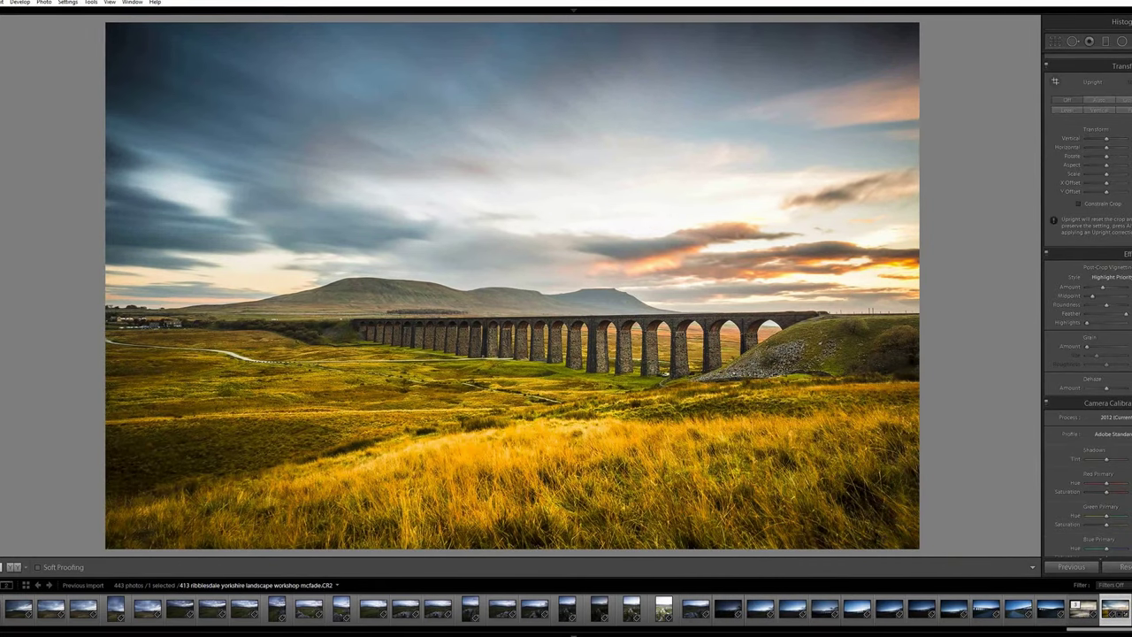
Start a new develop preset named Dull Day Yorkshire Landscape in the McFade Presets 1 folder
mouse_move(2, 257)
scroll(53, 248, "up", 5)
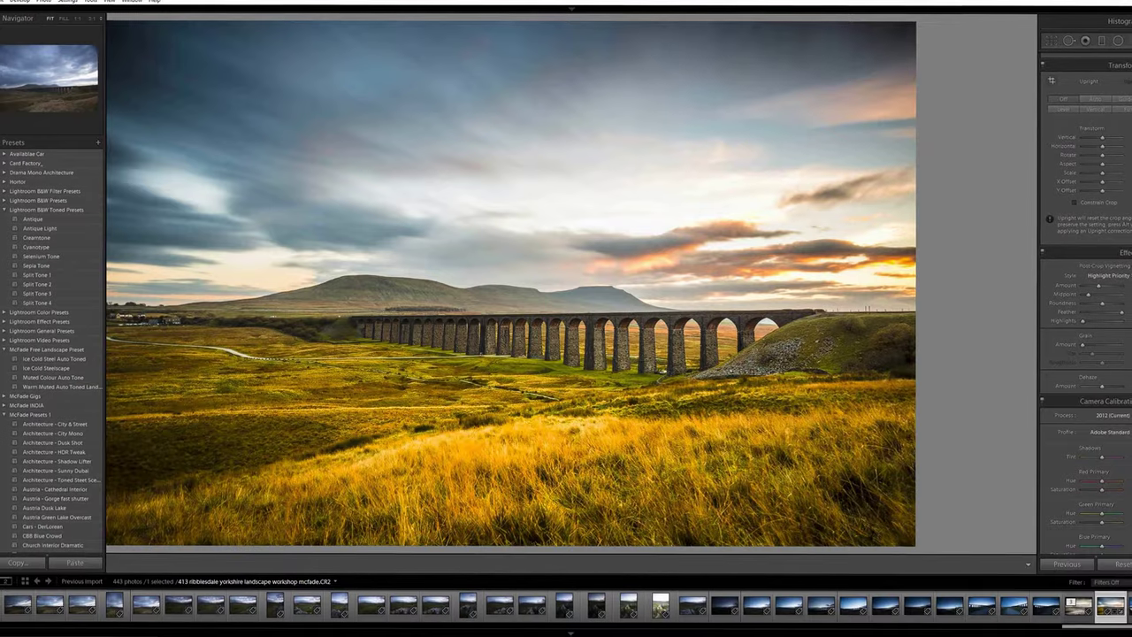
key("t")
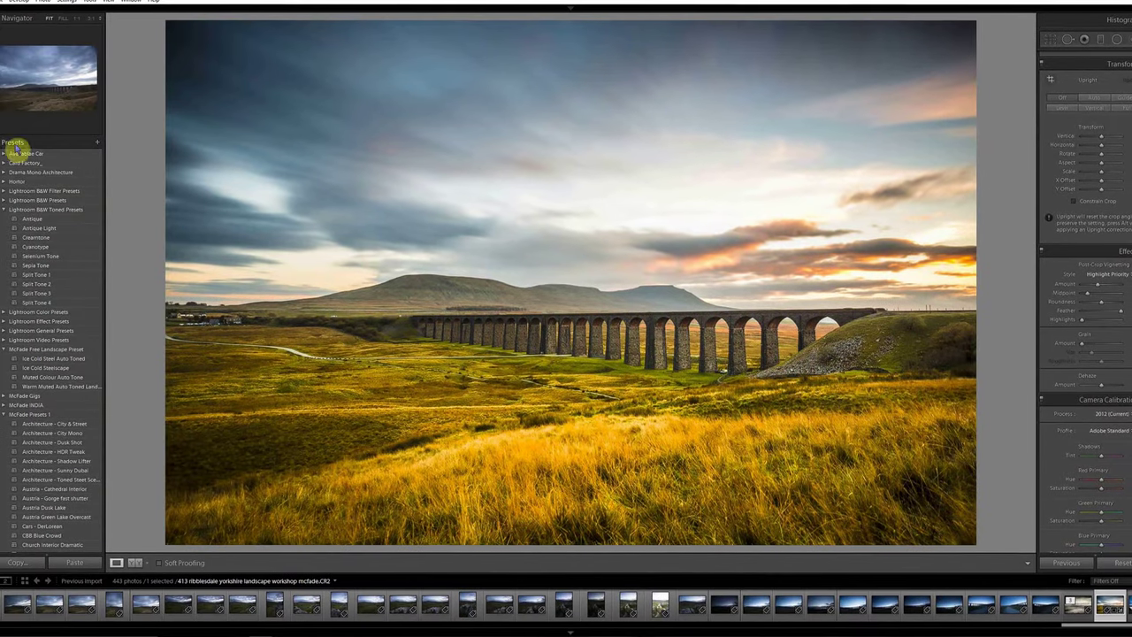
left_click(97, 146)
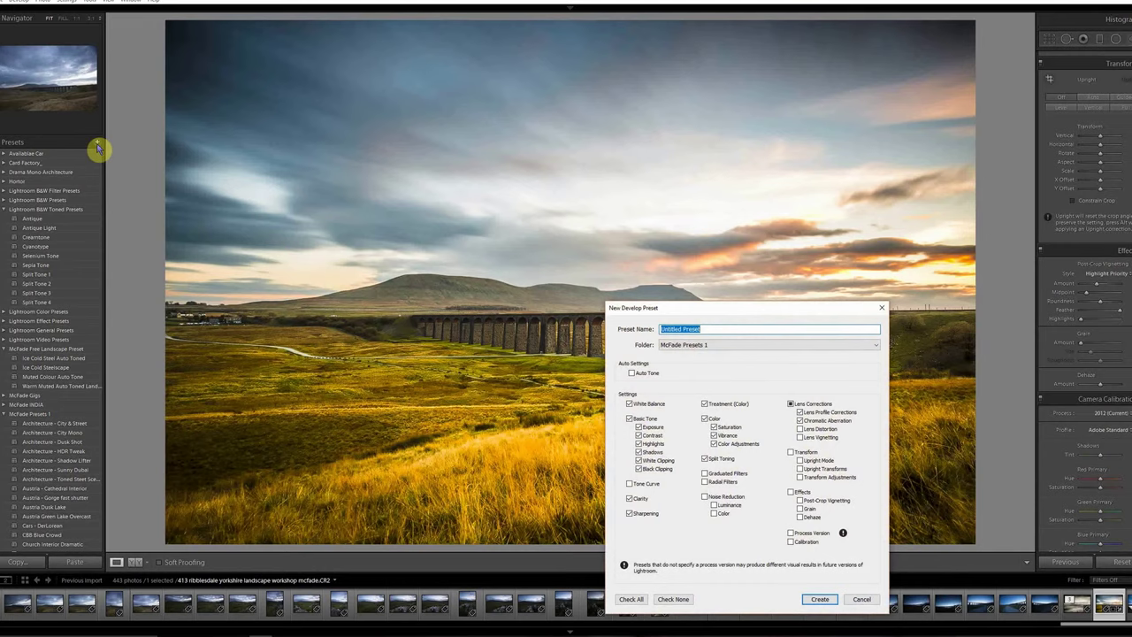
type("Dull Day Yorkshire Landscape")
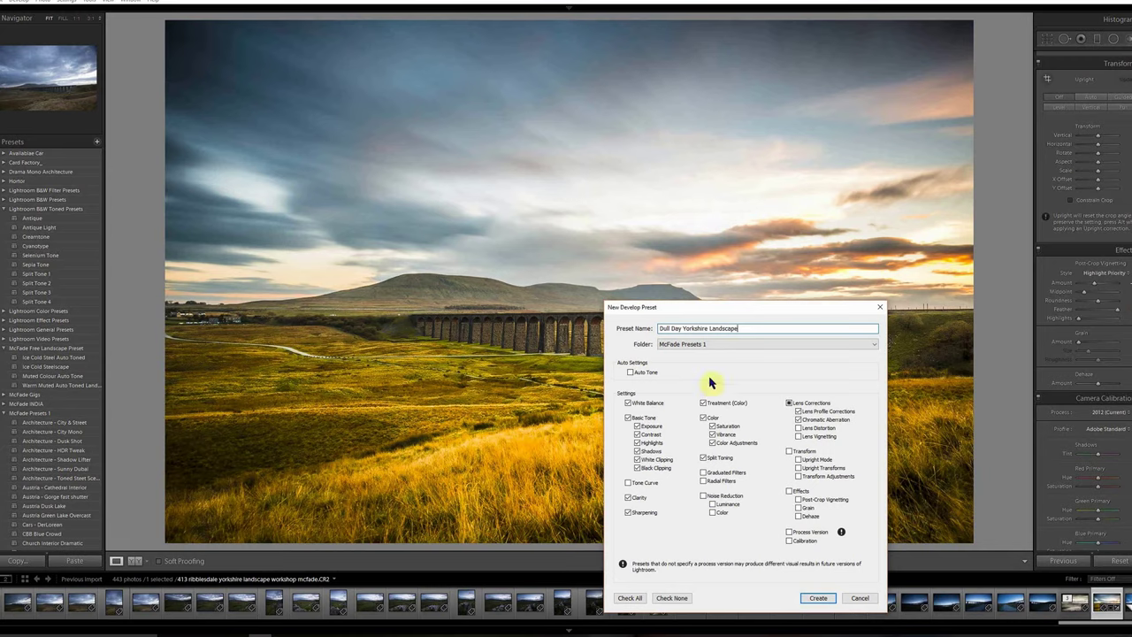
left_click(729, 344)
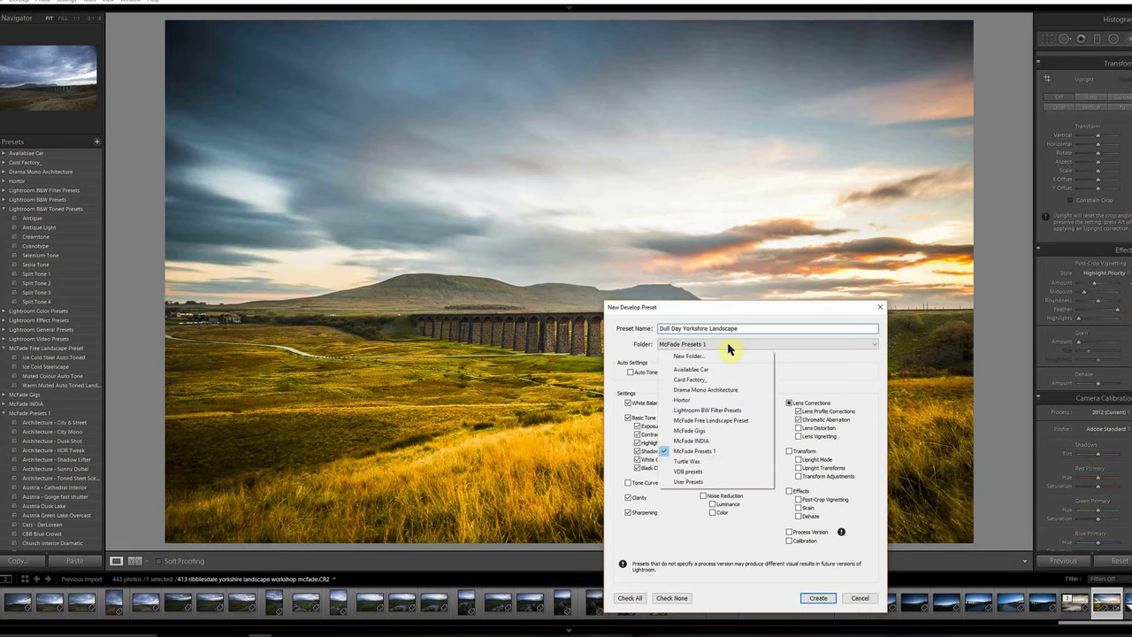
left_click(715, 450)
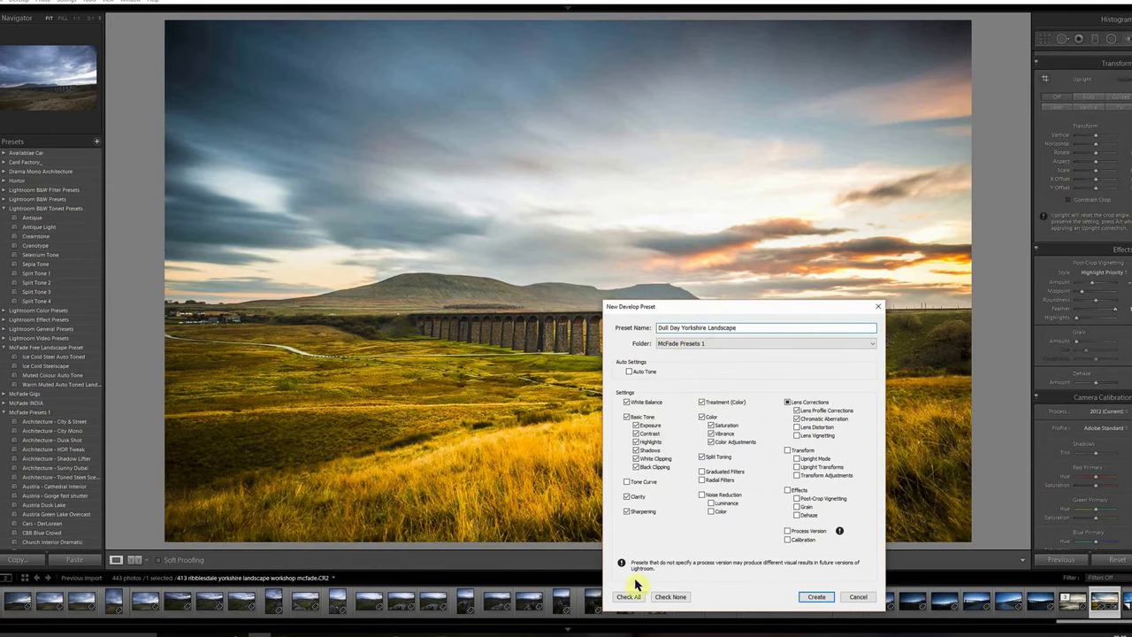
Exclude White Balance, Exposure and Split Toning from the preset, include Tone Curve, and create it
left_click(628, 401)
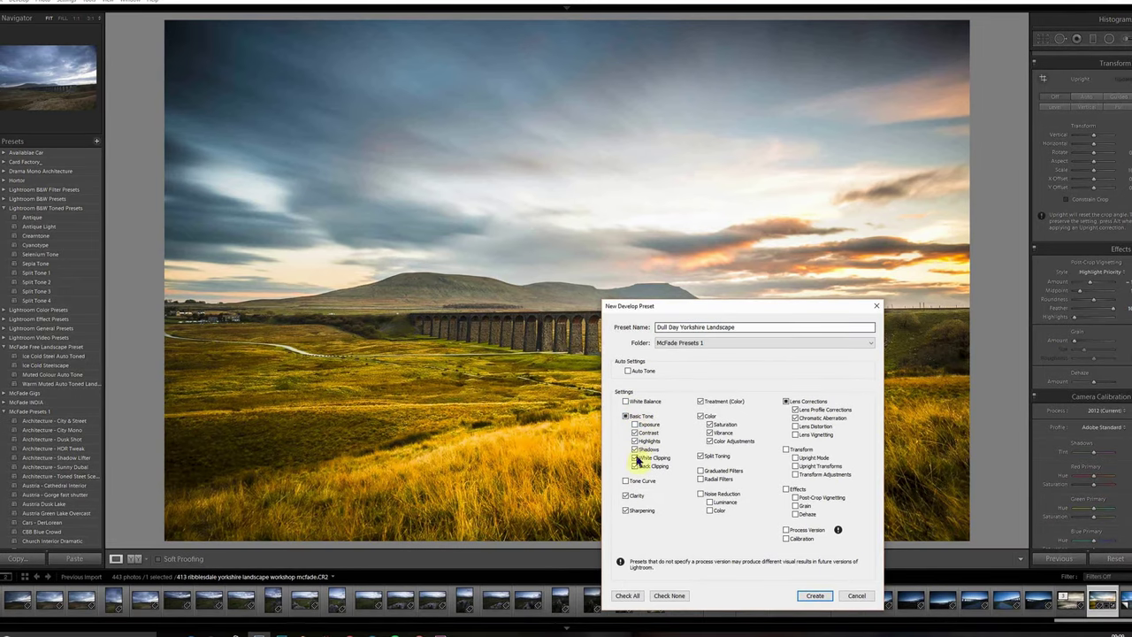
left_click(638, 426)
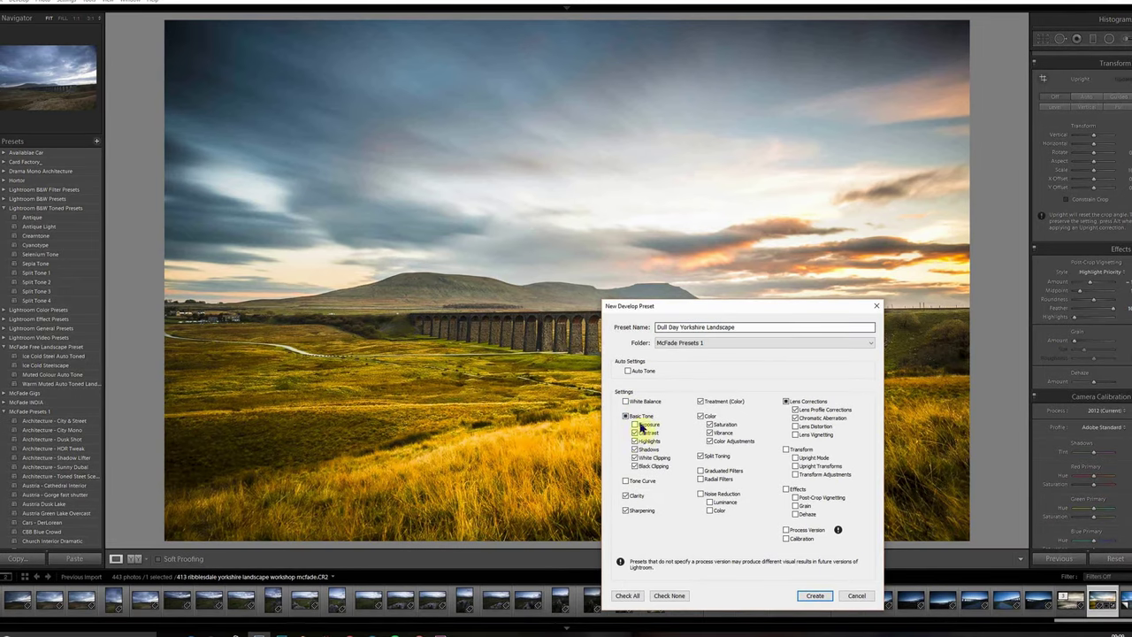
left_click(626, 481)
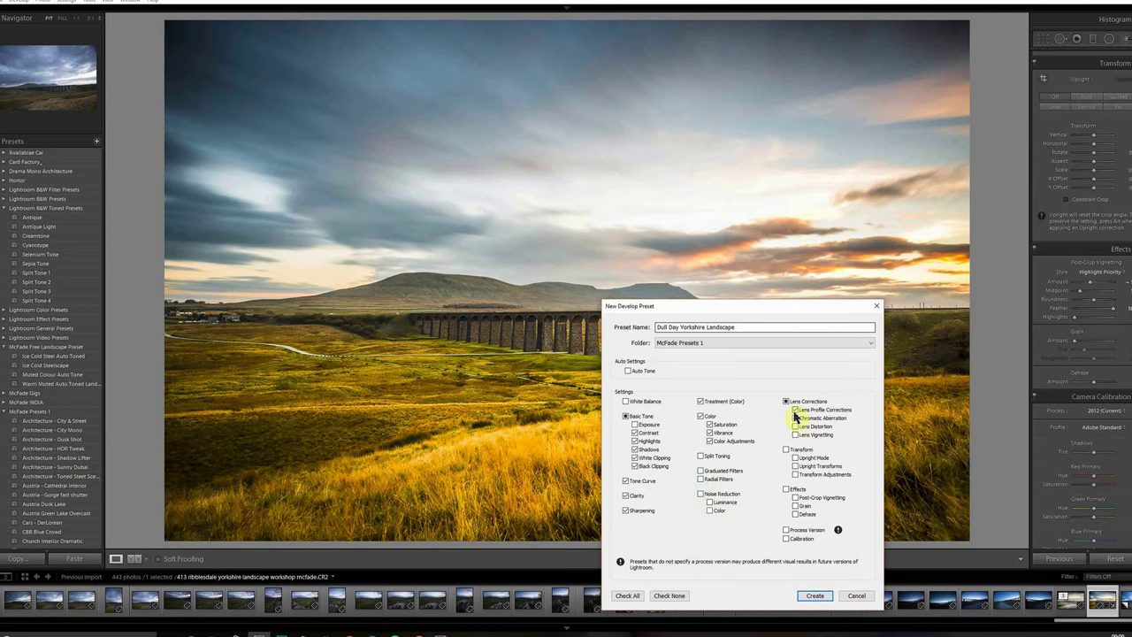
left_click(795, 497)
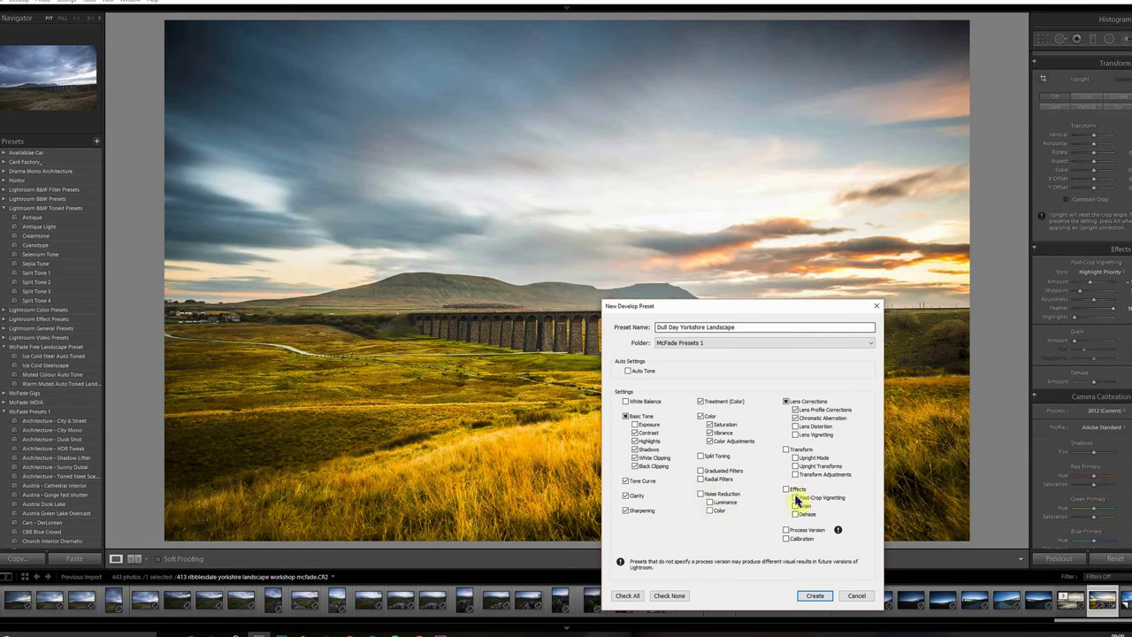
left_click(811, 595)
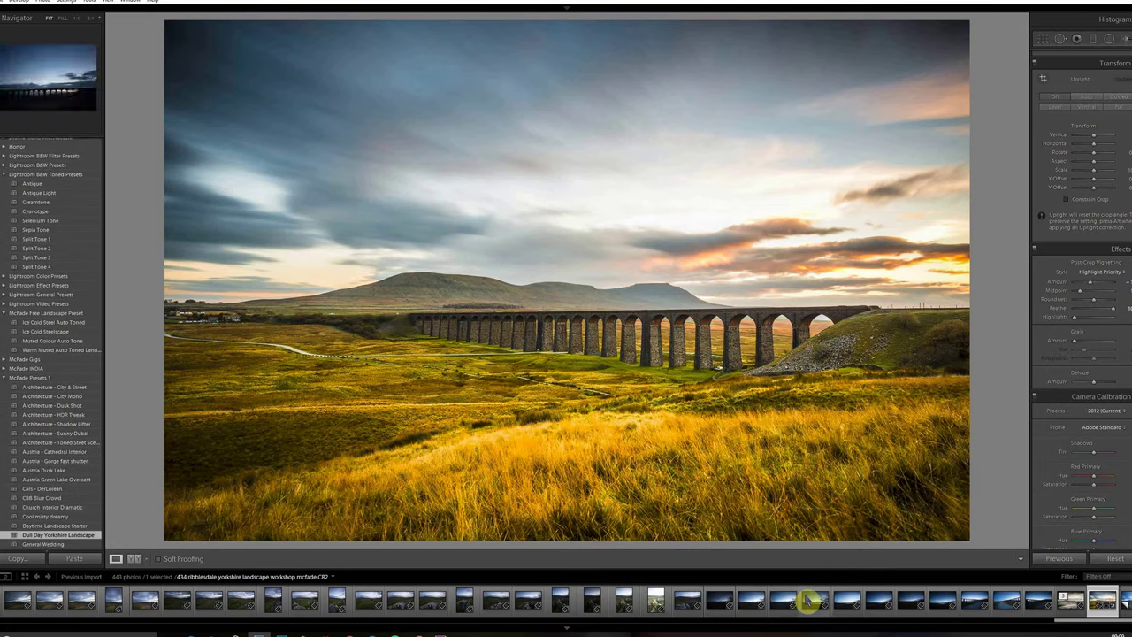